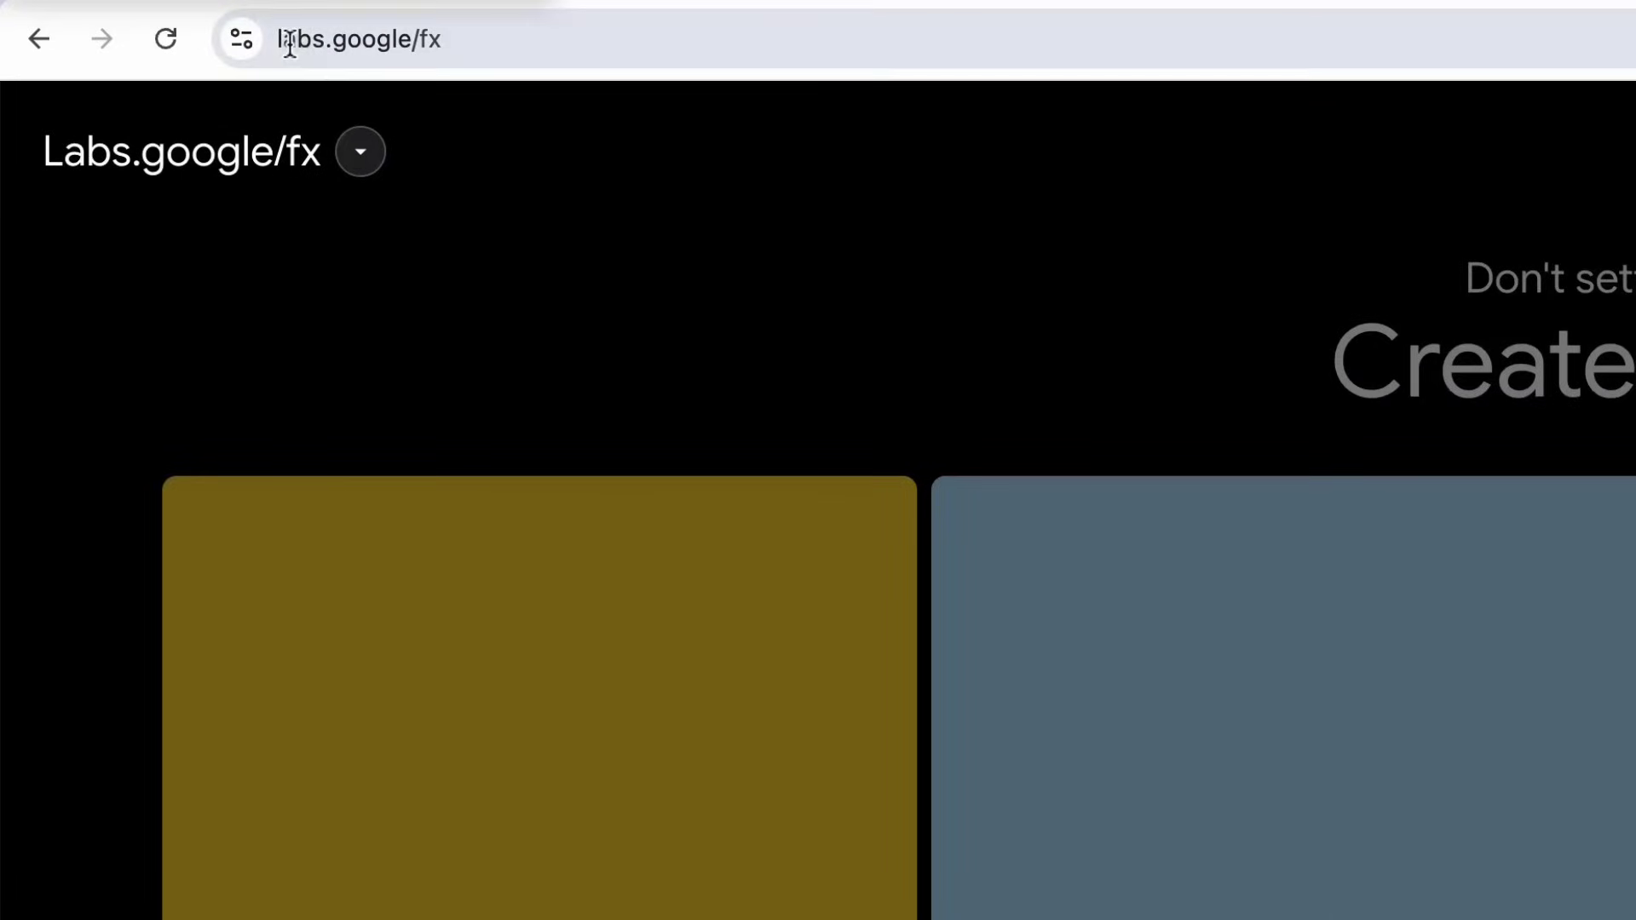
click(362, 38)
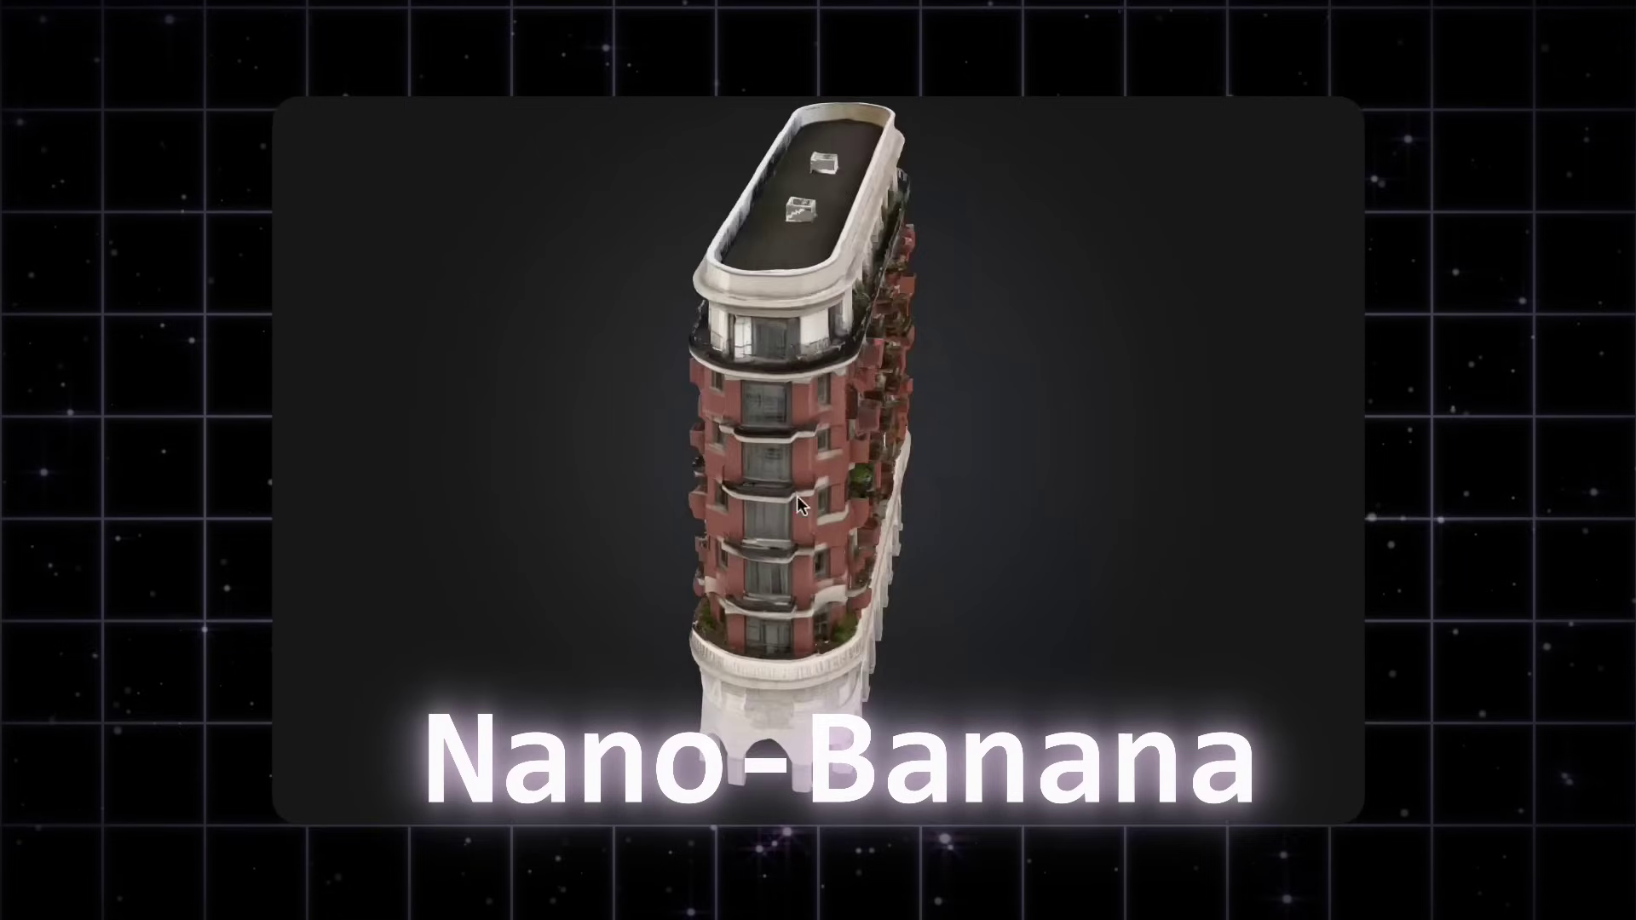
drag(796, 496, 733, 452)
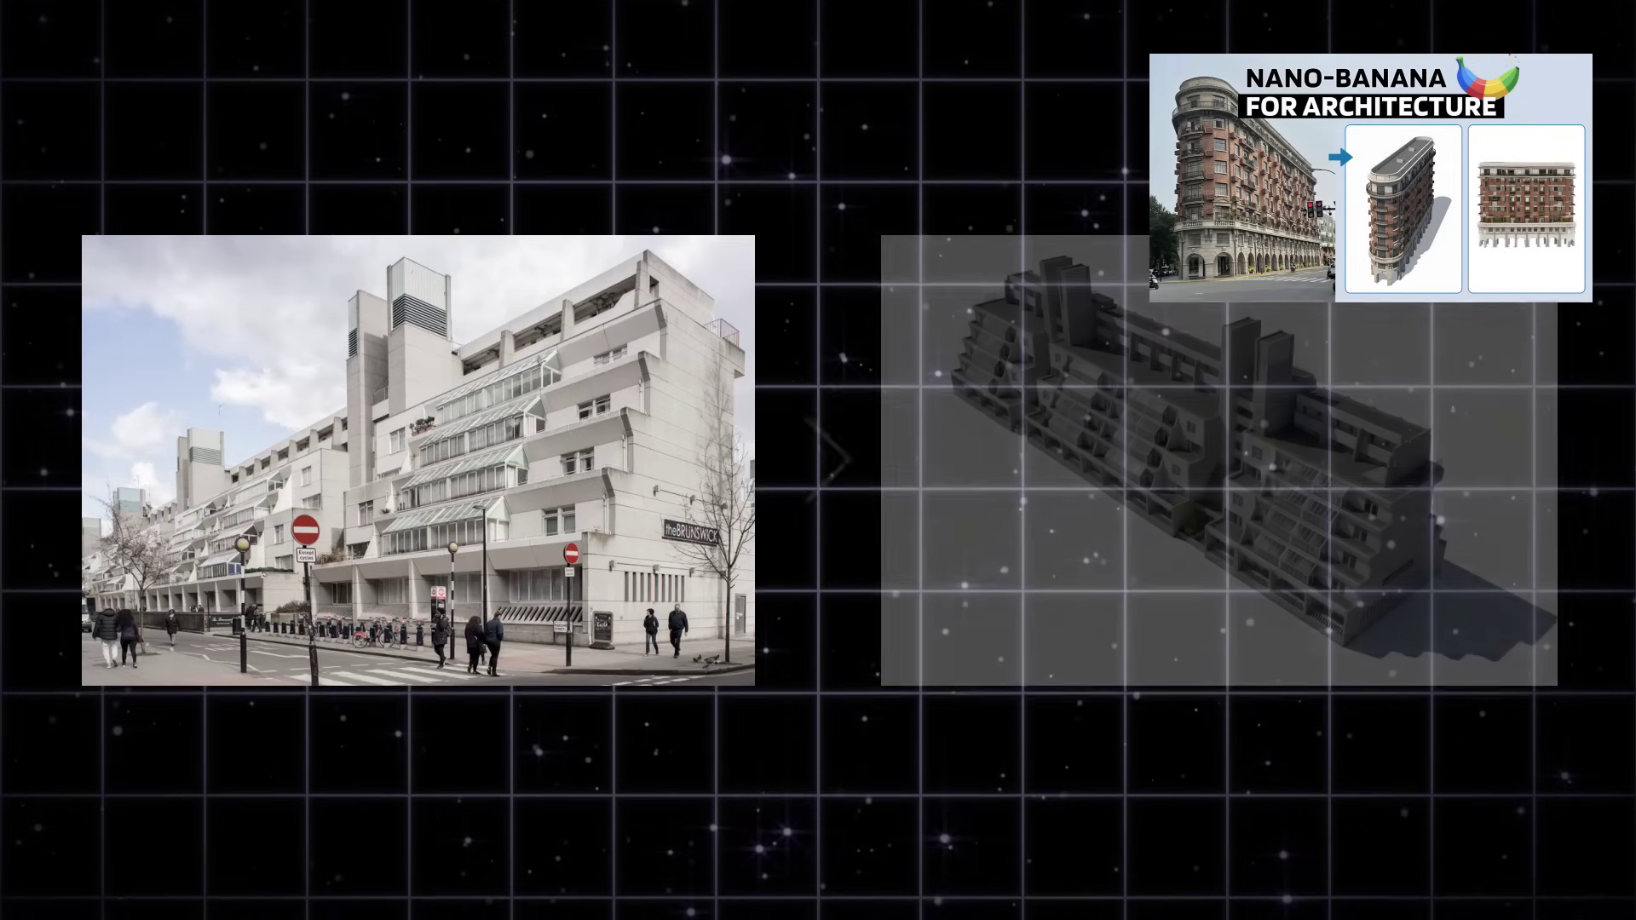
Step: Launch Flow from the labs.google/fx page and create a new project
click(230, 17)
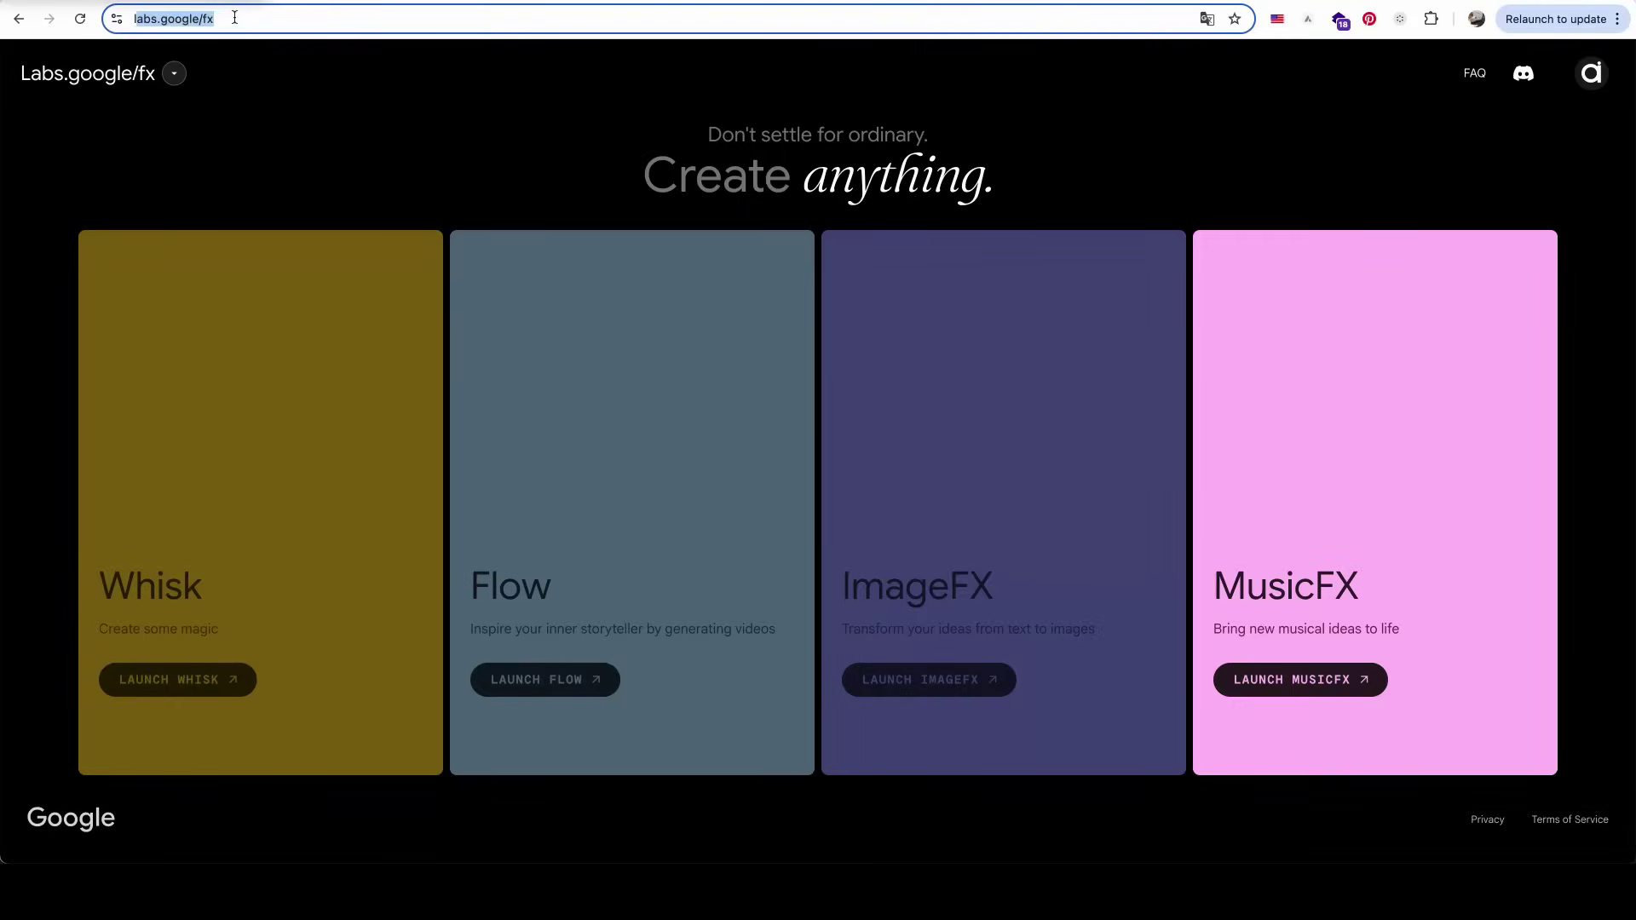
click(325, 19)
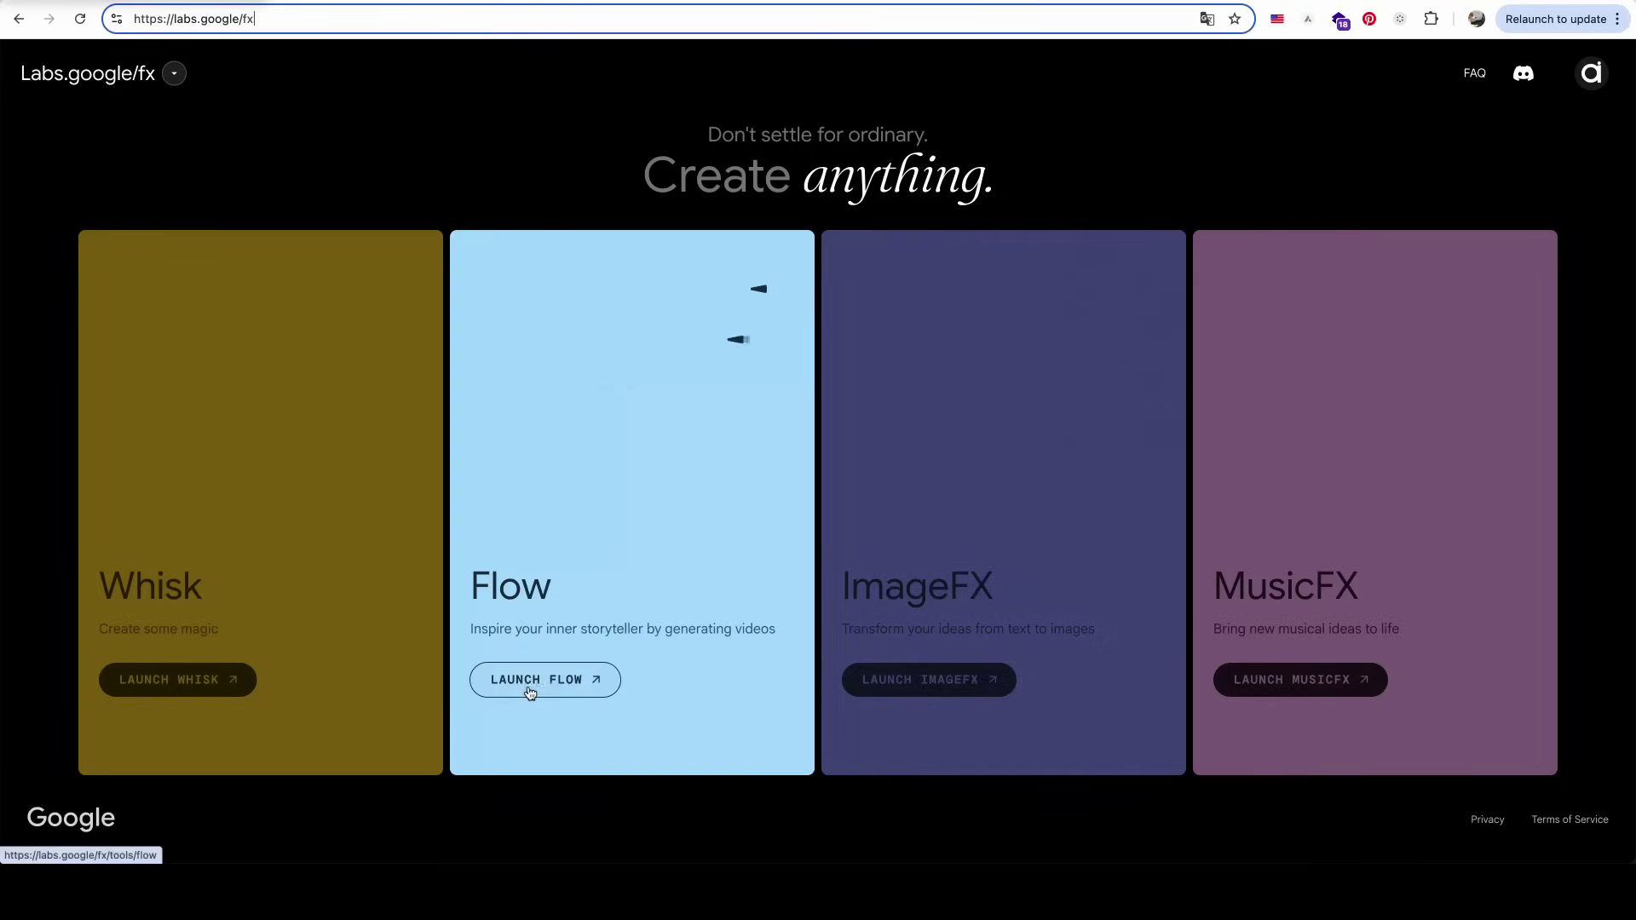
click(537, 691)
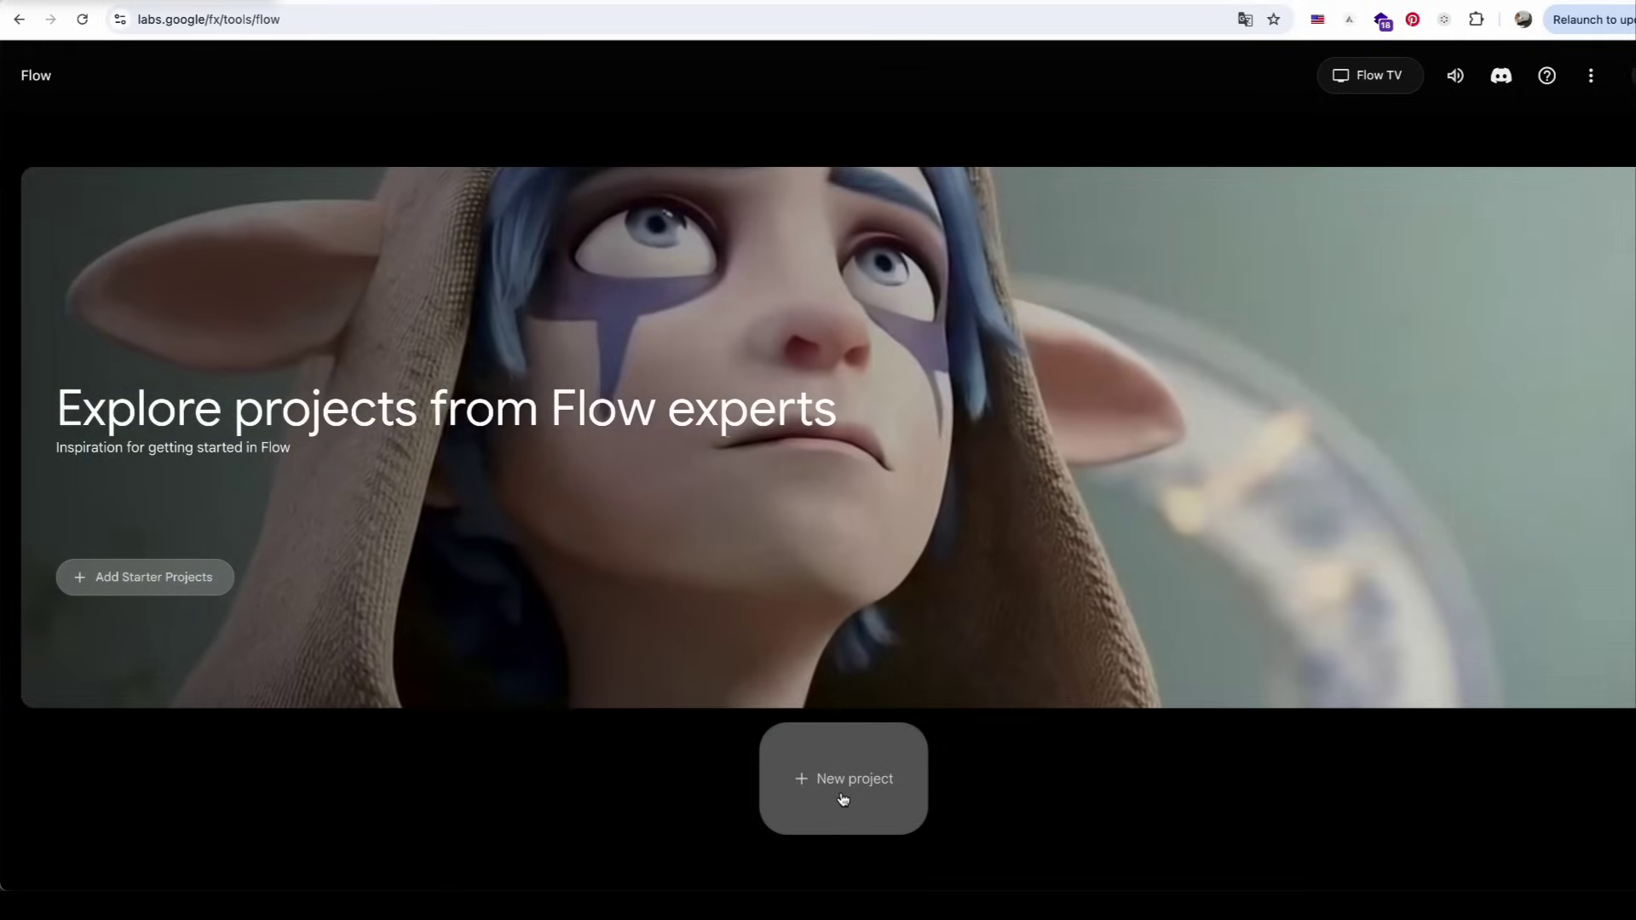
click(843, 797)
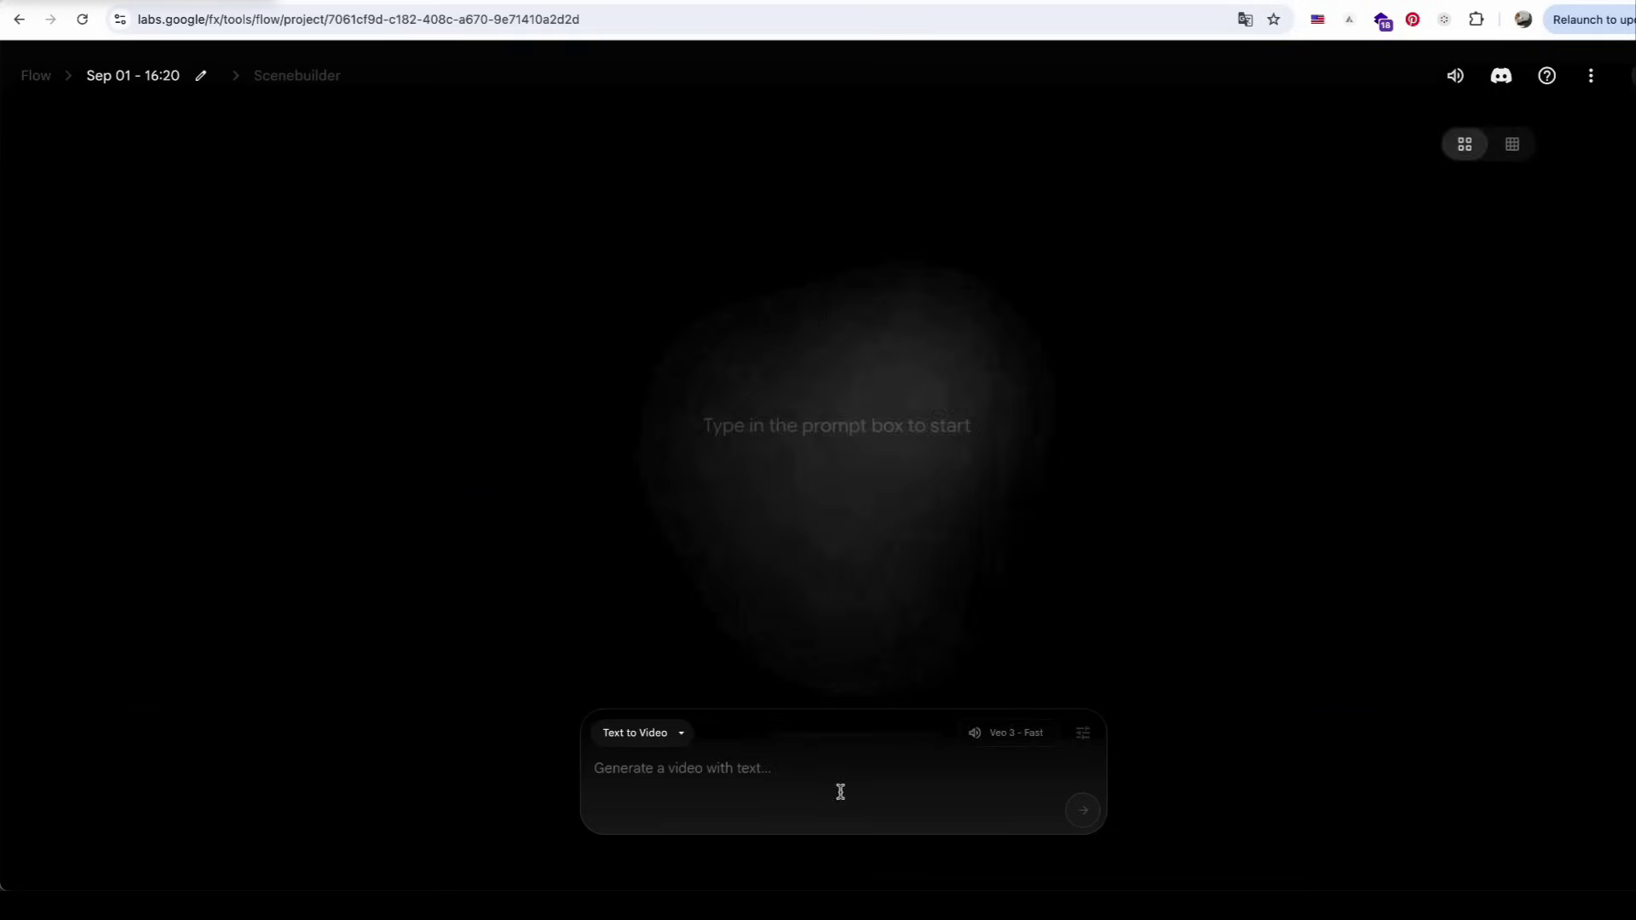
Step: Generate a Text to Video clip from the prompt beginning "Cinematic wide shot of an empty, neglected backyard" that transforms into a Mexican-style oasis with pool
click(646, 735)
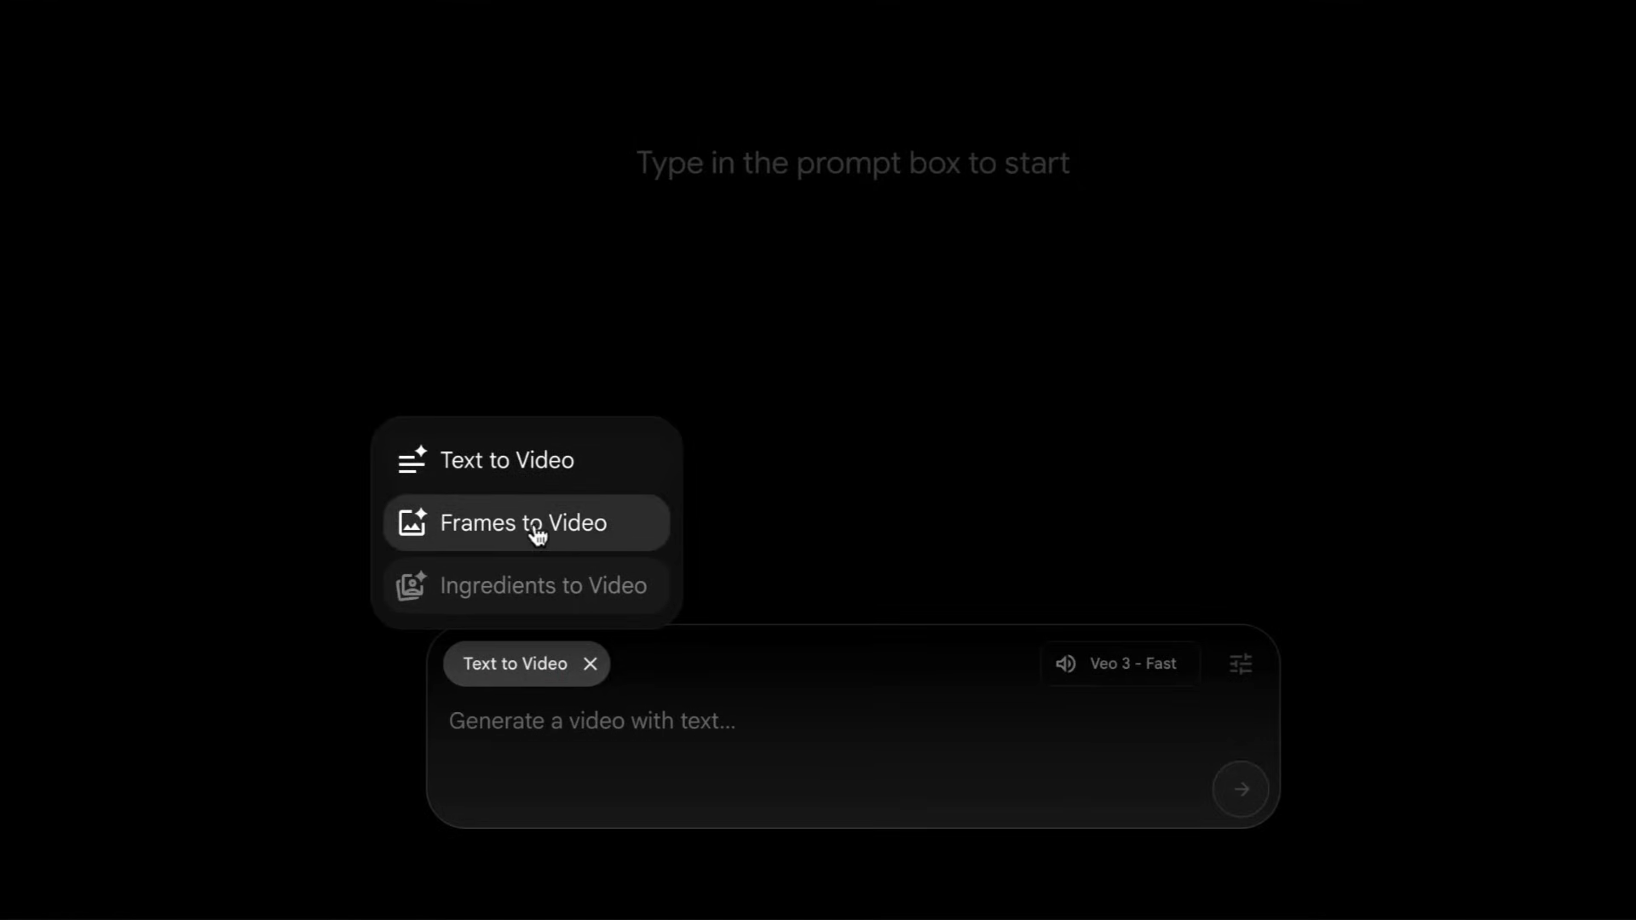
mouse_move(570, 607)
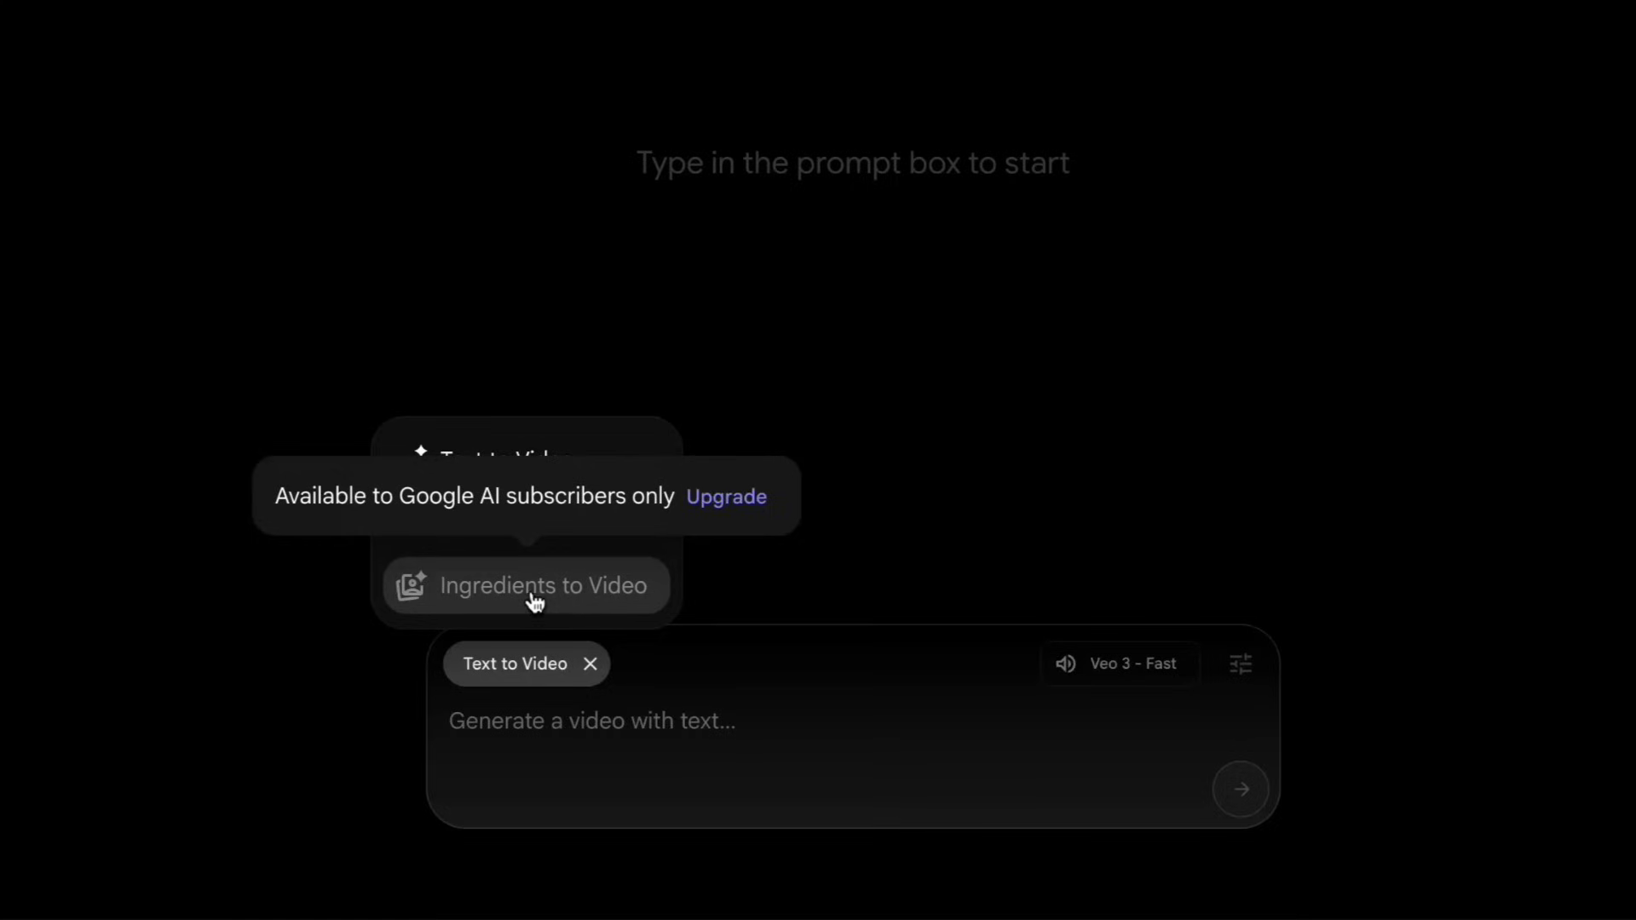
click(540, 460)
click(745, 796)
text(Cinematic wide shot of an empty, neglected backyard—dry grass, cracked paving, and weathered fences. Slowly, the ground transforms as fresh terracotta tiles and warm stone pavement slide into place, covering the barren surface. Next, native Mexican plants begin to emerge: agave and cacti rise from the soil, bougainvillea vines climb across walls, and colorful desert flowers burst into bloom. Then, the earth opens smoothly to form a modern swimming pool, crystal blue water shimmering under sunlight. Clay pots, rustic wooden furniture, and soft string lights appear, completing the space. The camera glides through the scene, revealing the final transformation—a vibrant Mexican-style backyard oasis, alive with native plants, warm textures, and a tranquil pool.)
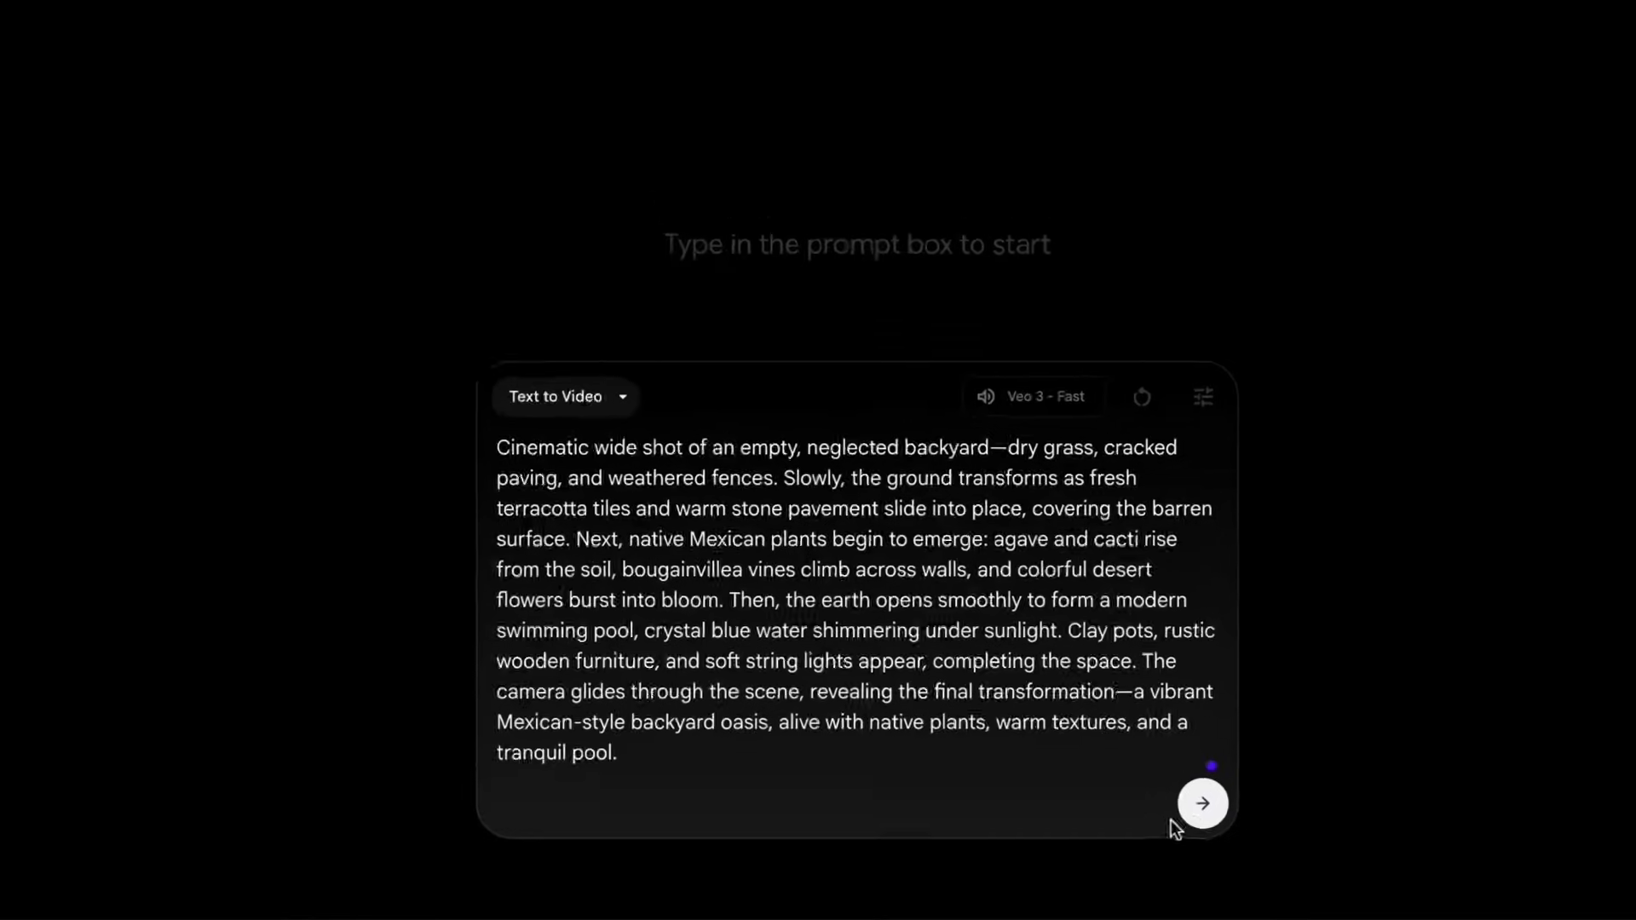
click(1113, 837)
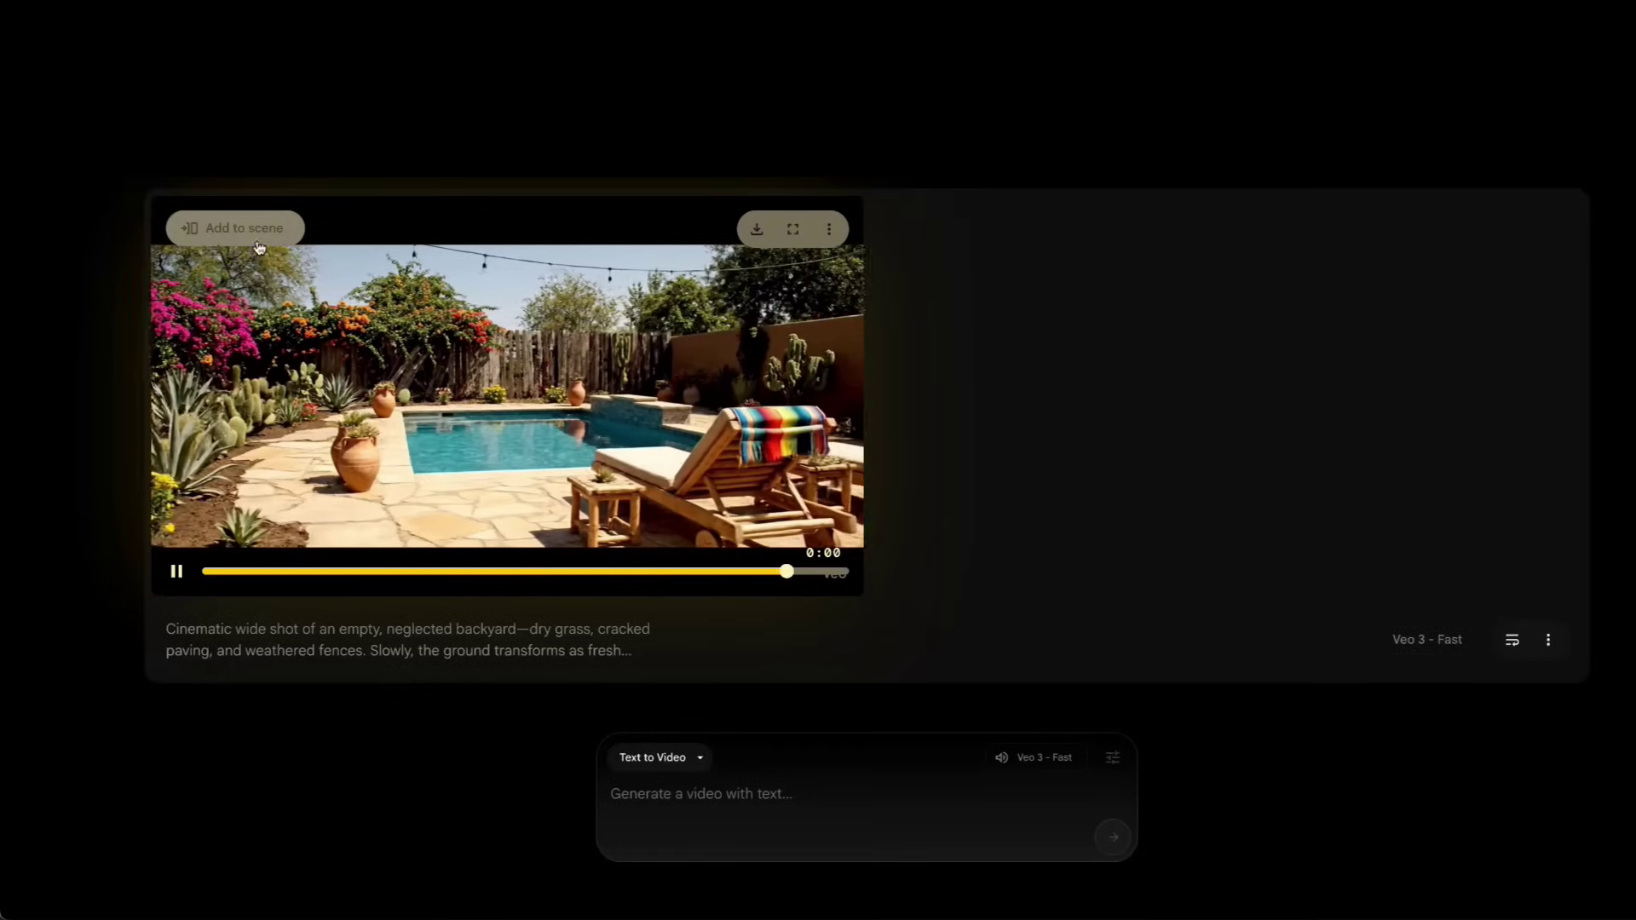
Step: Add the generated backyard clip to the scene and move the playhead to the clip's end at 0:08
click(220, 230)
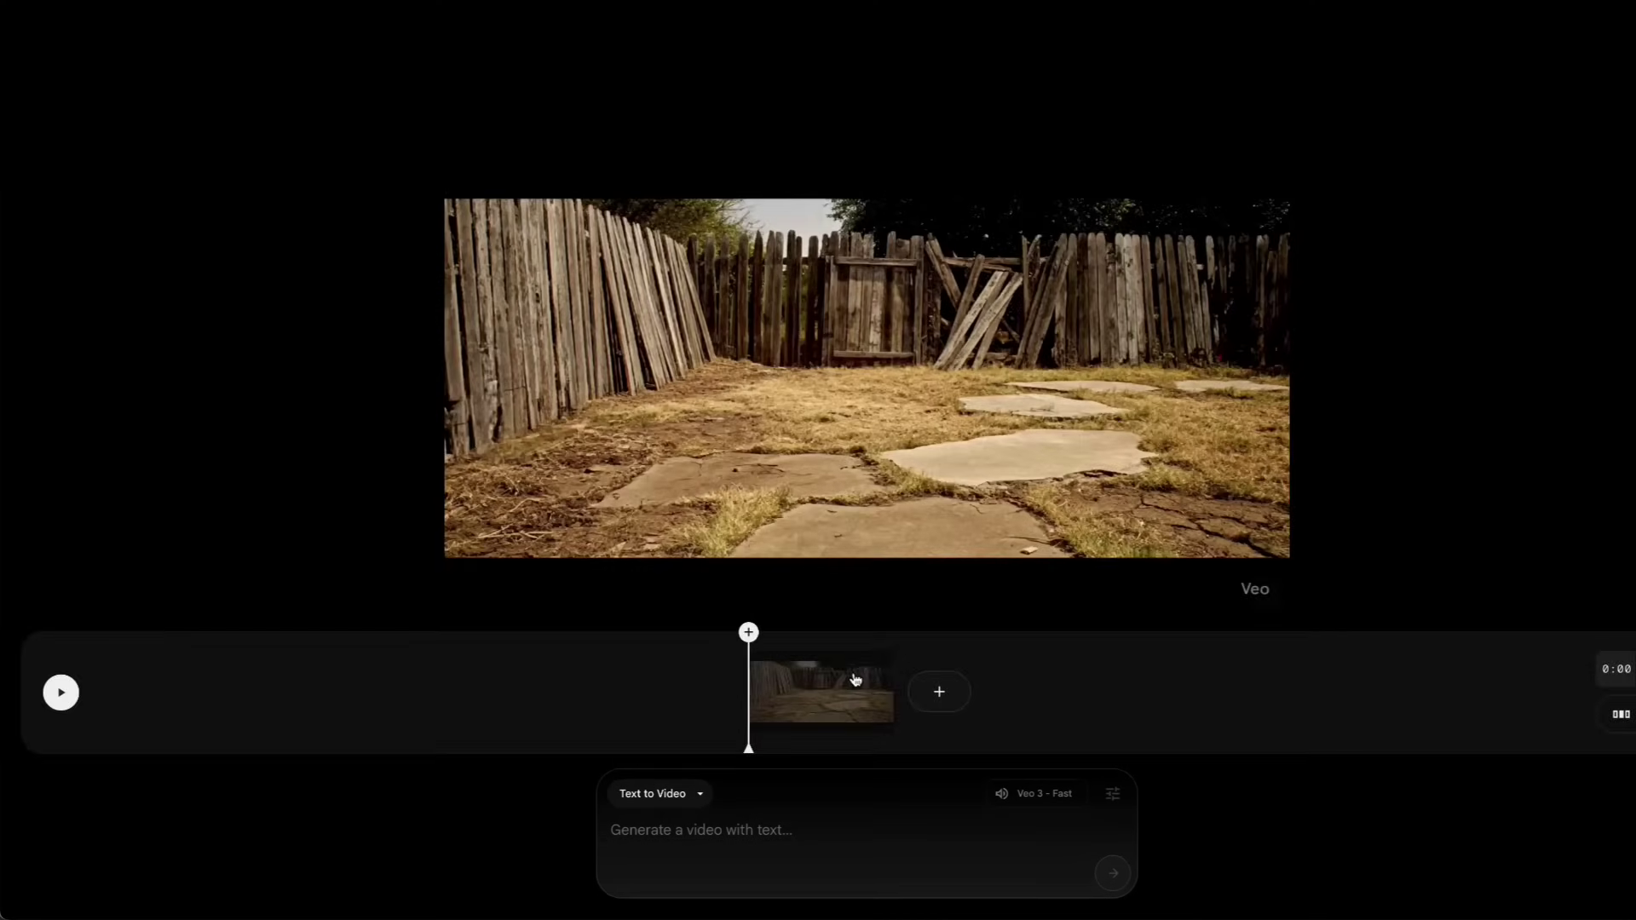
click(851, 673)
drag(848, 686, 902, 686)
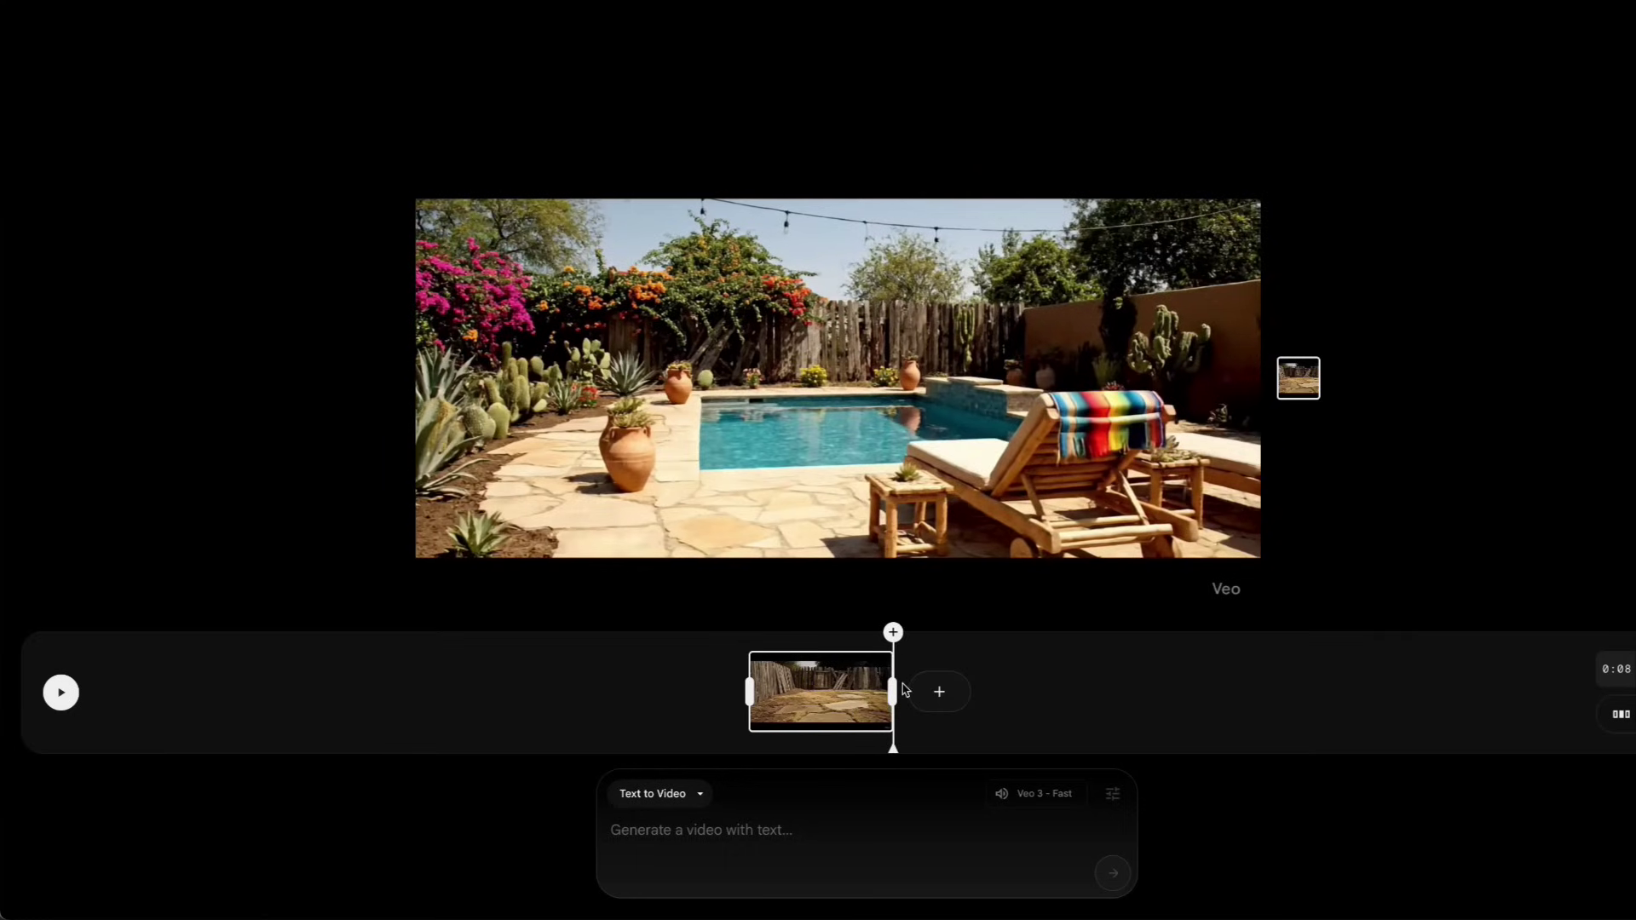
Step: Save the clip's final frame as an asset and use it as the first frame for Frames to Video
mouse_move(896, 638)
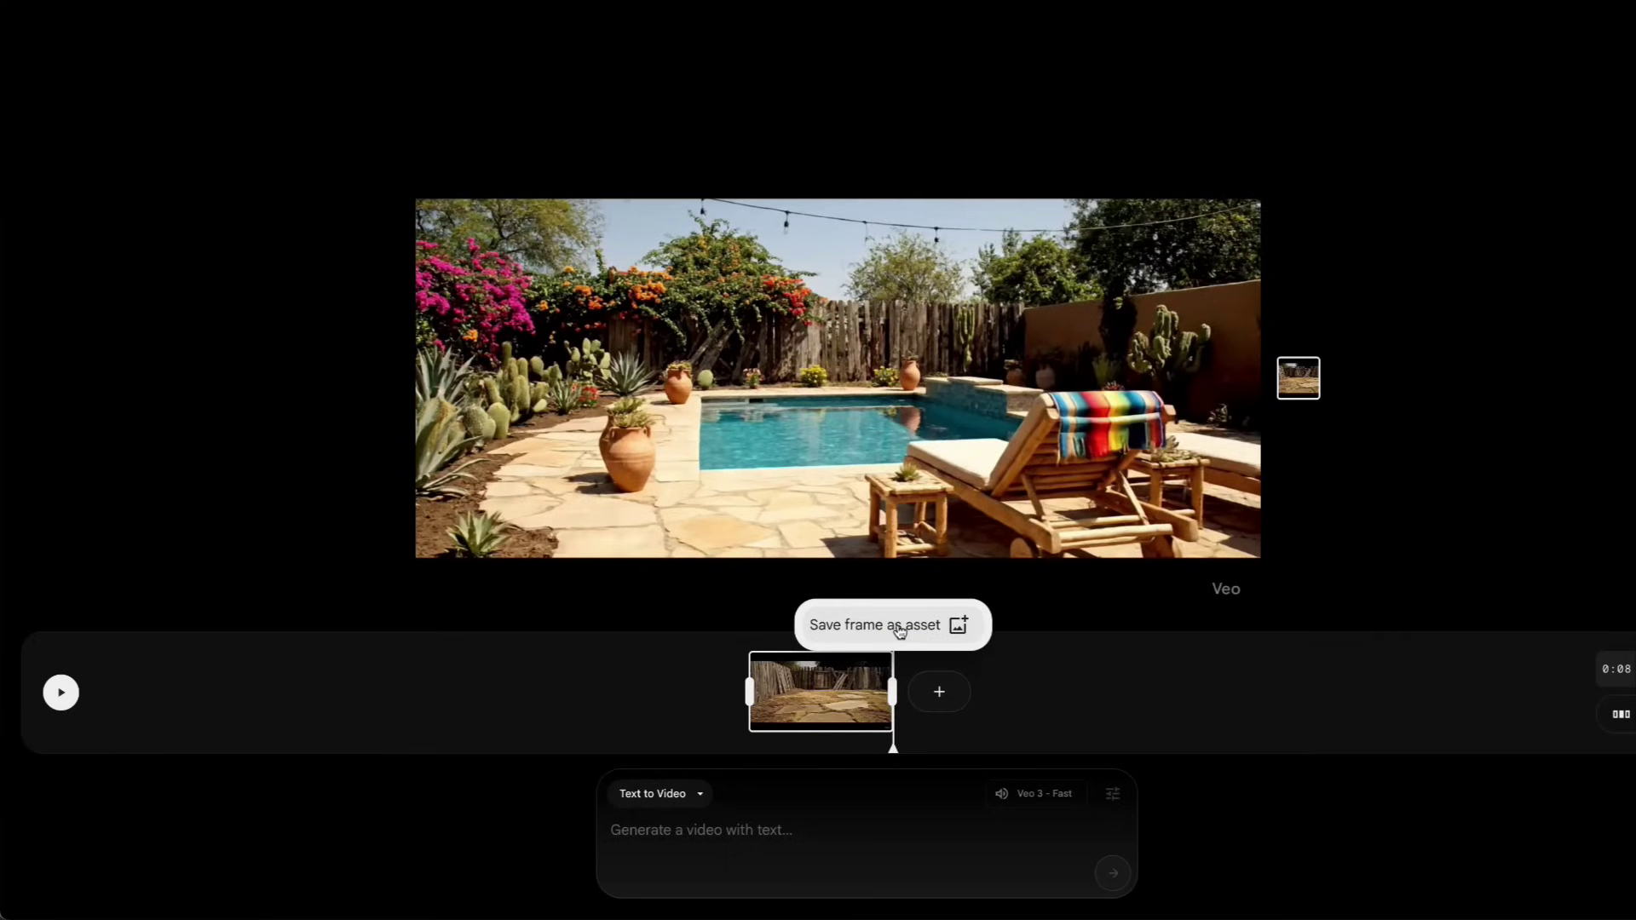
click(900, 631)
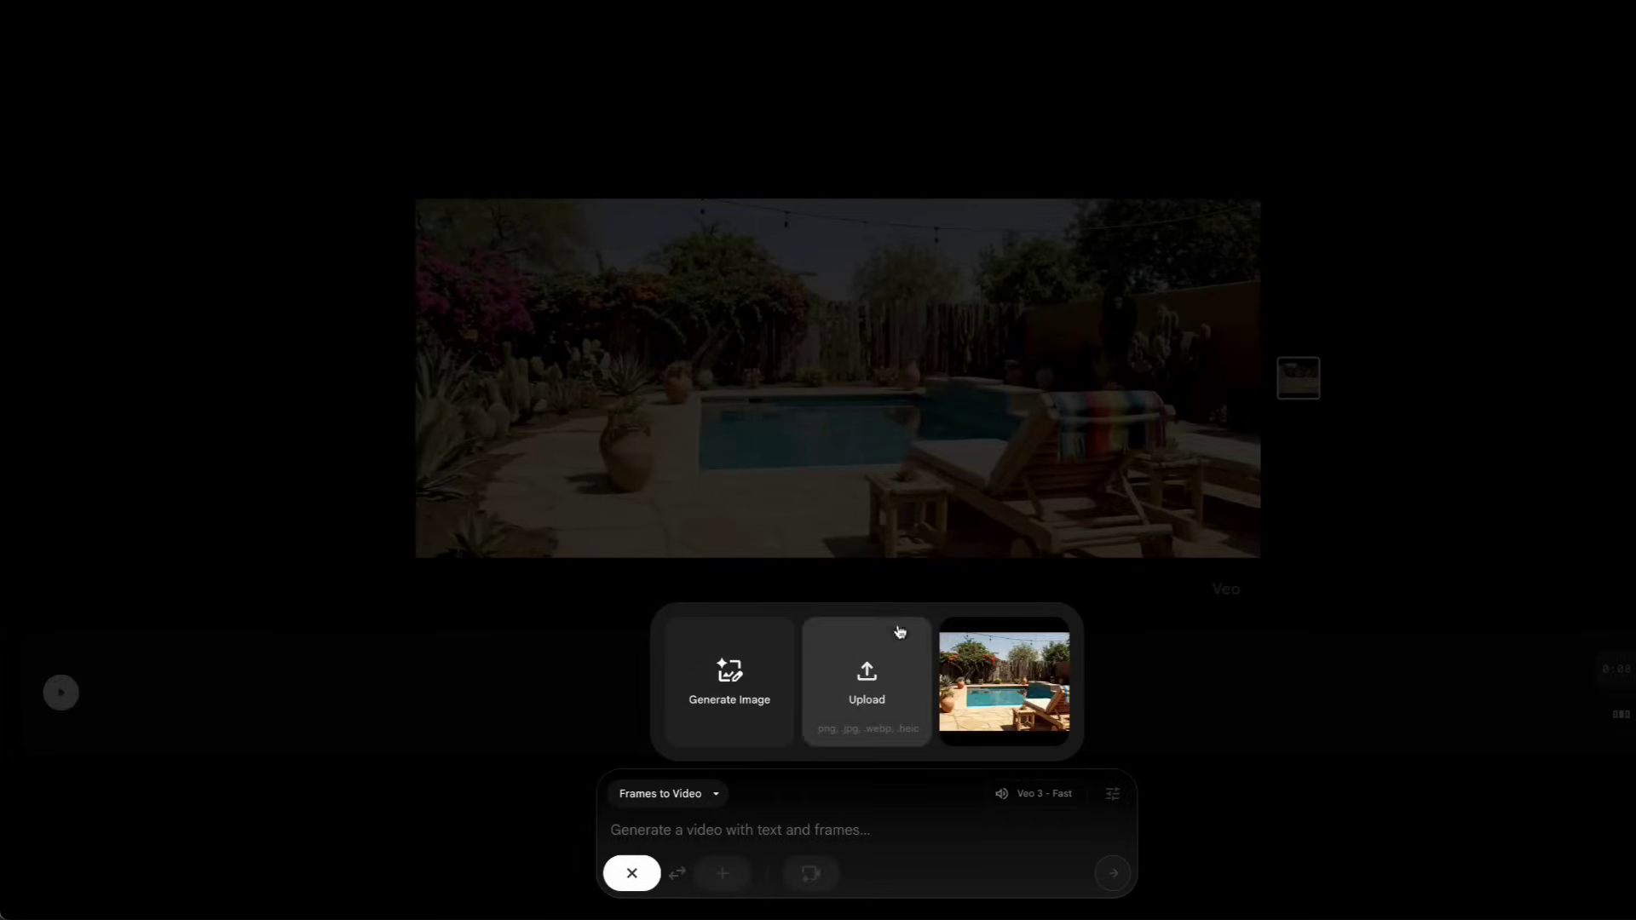
click(1019, 684)
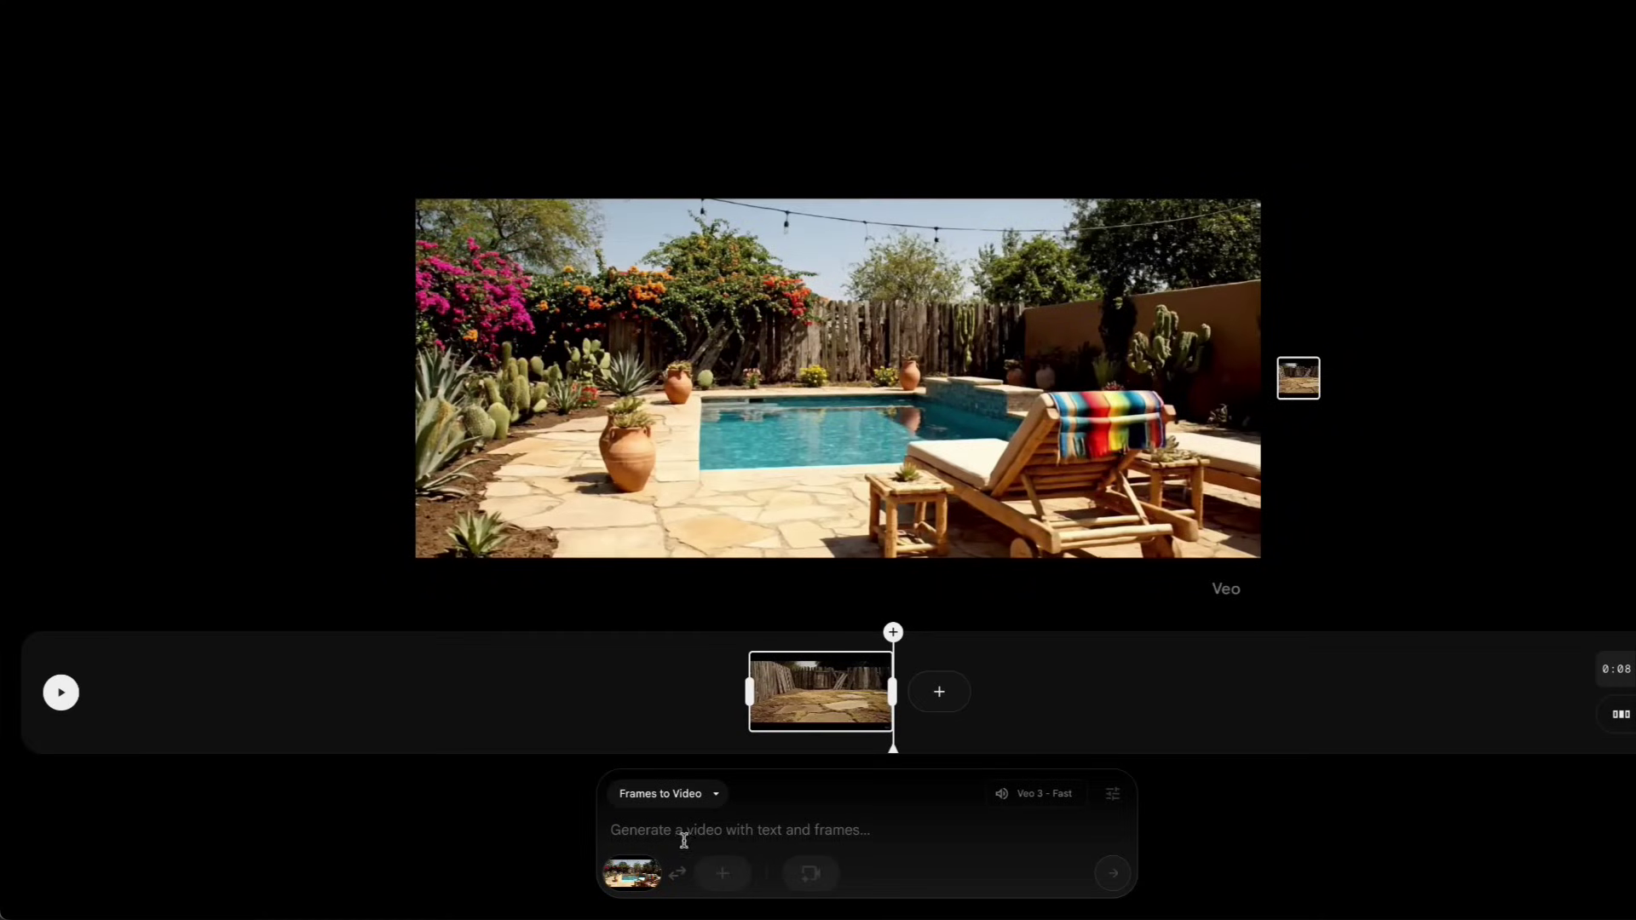
mouse_move(635, 886)
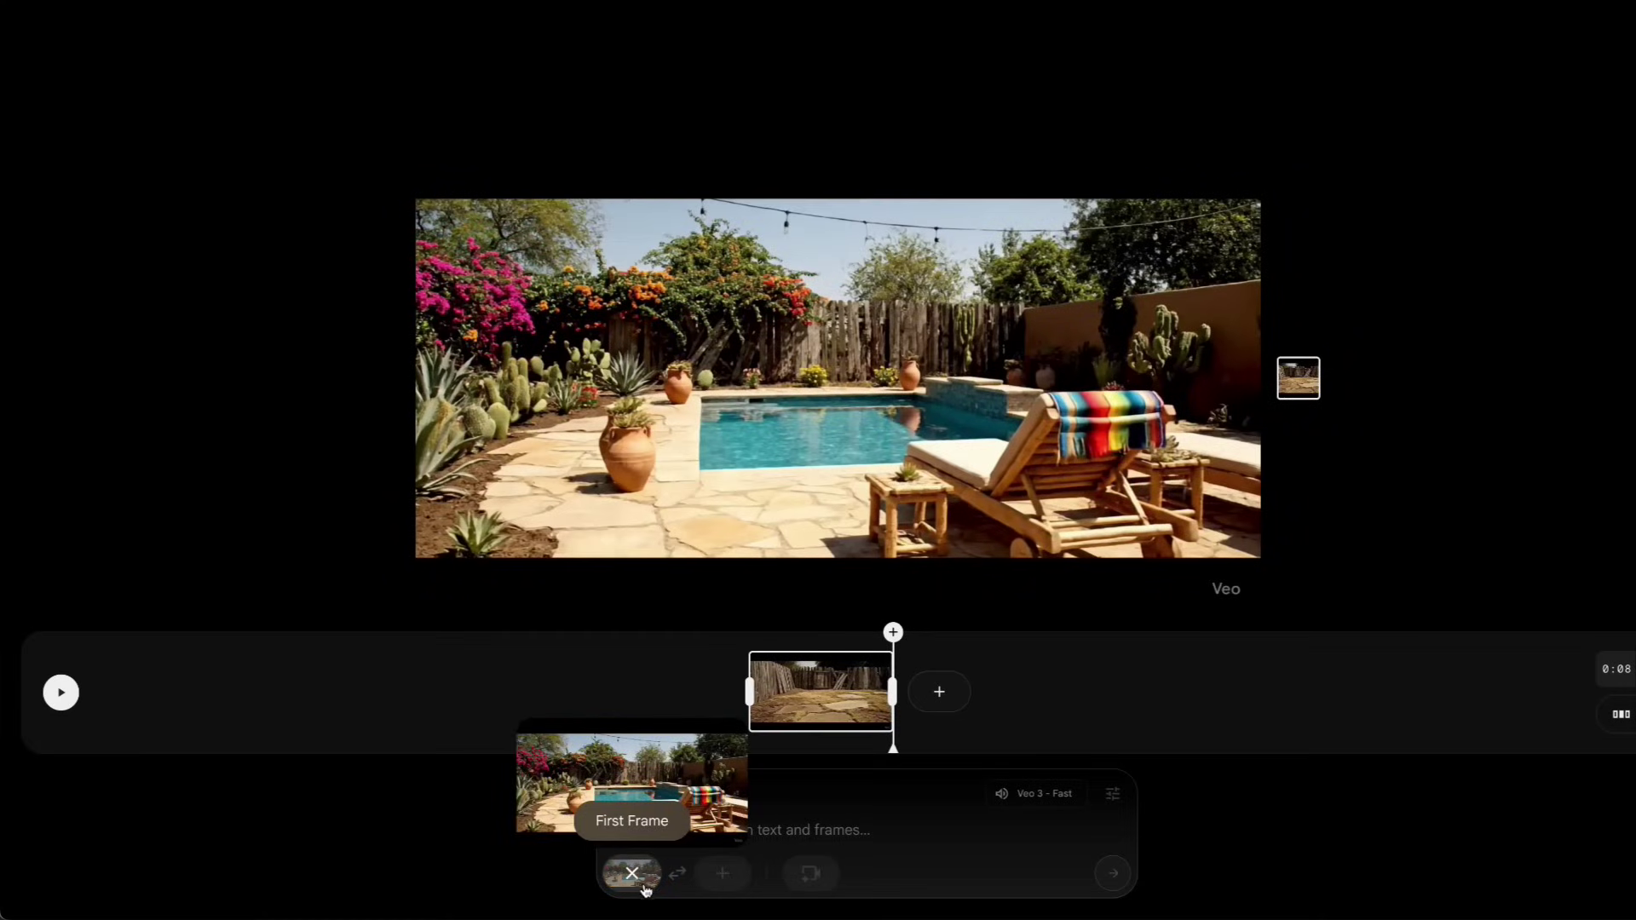
Step: Generate a Frames to Video clip from the finished pool frame with the prompt "spring to winter"
click(780, 827)
text(spring to winter)
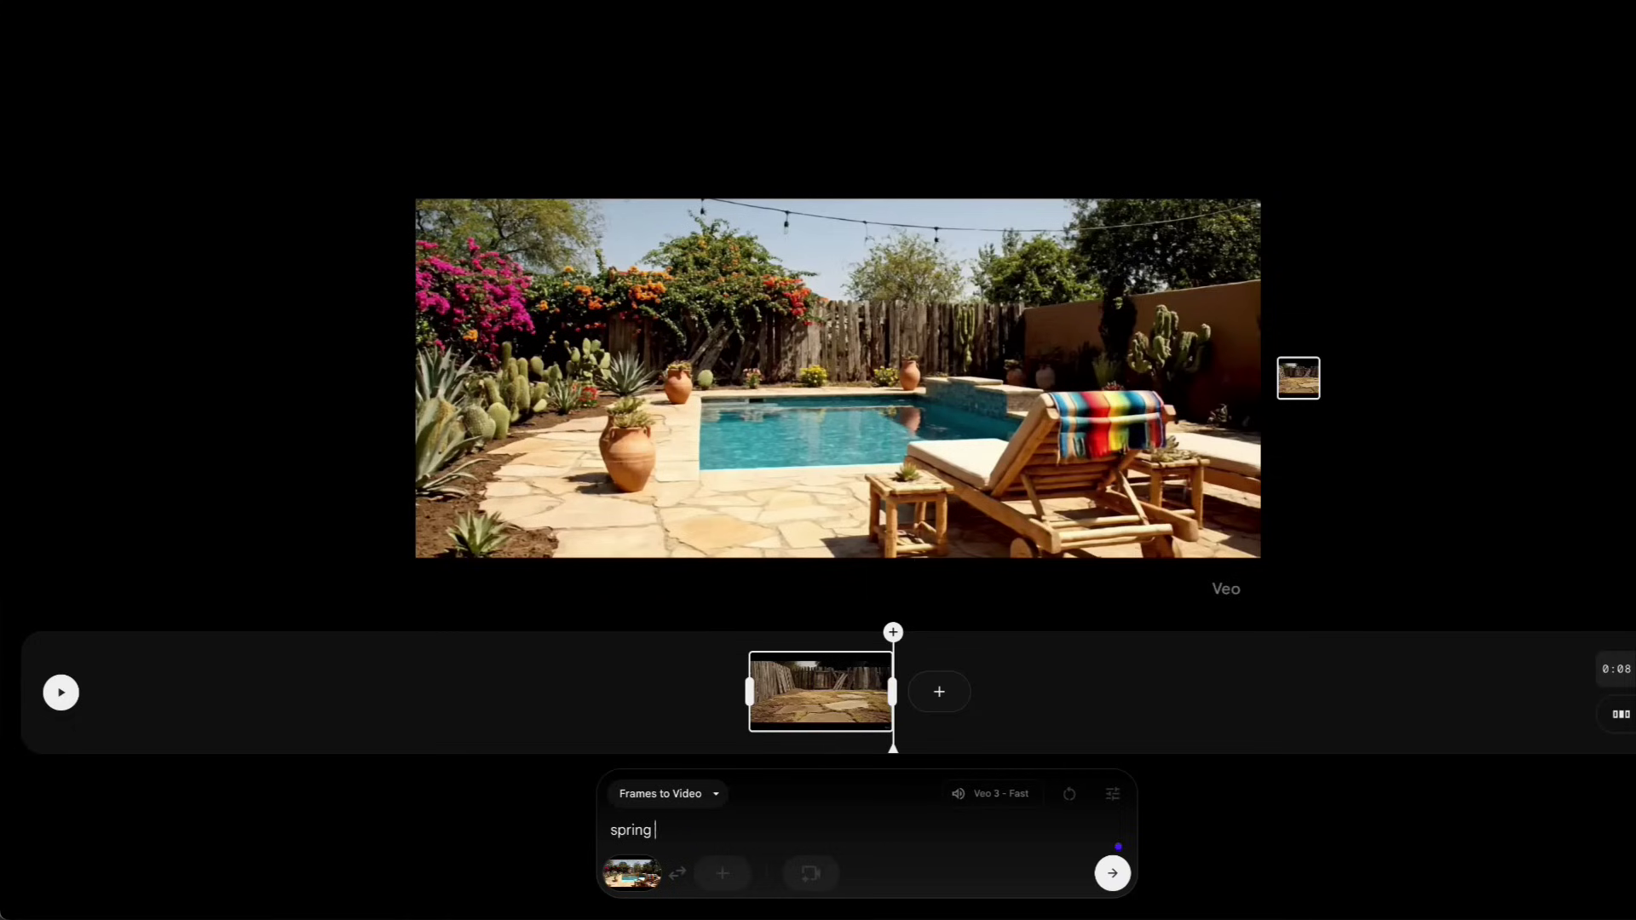
click(1113, 878)
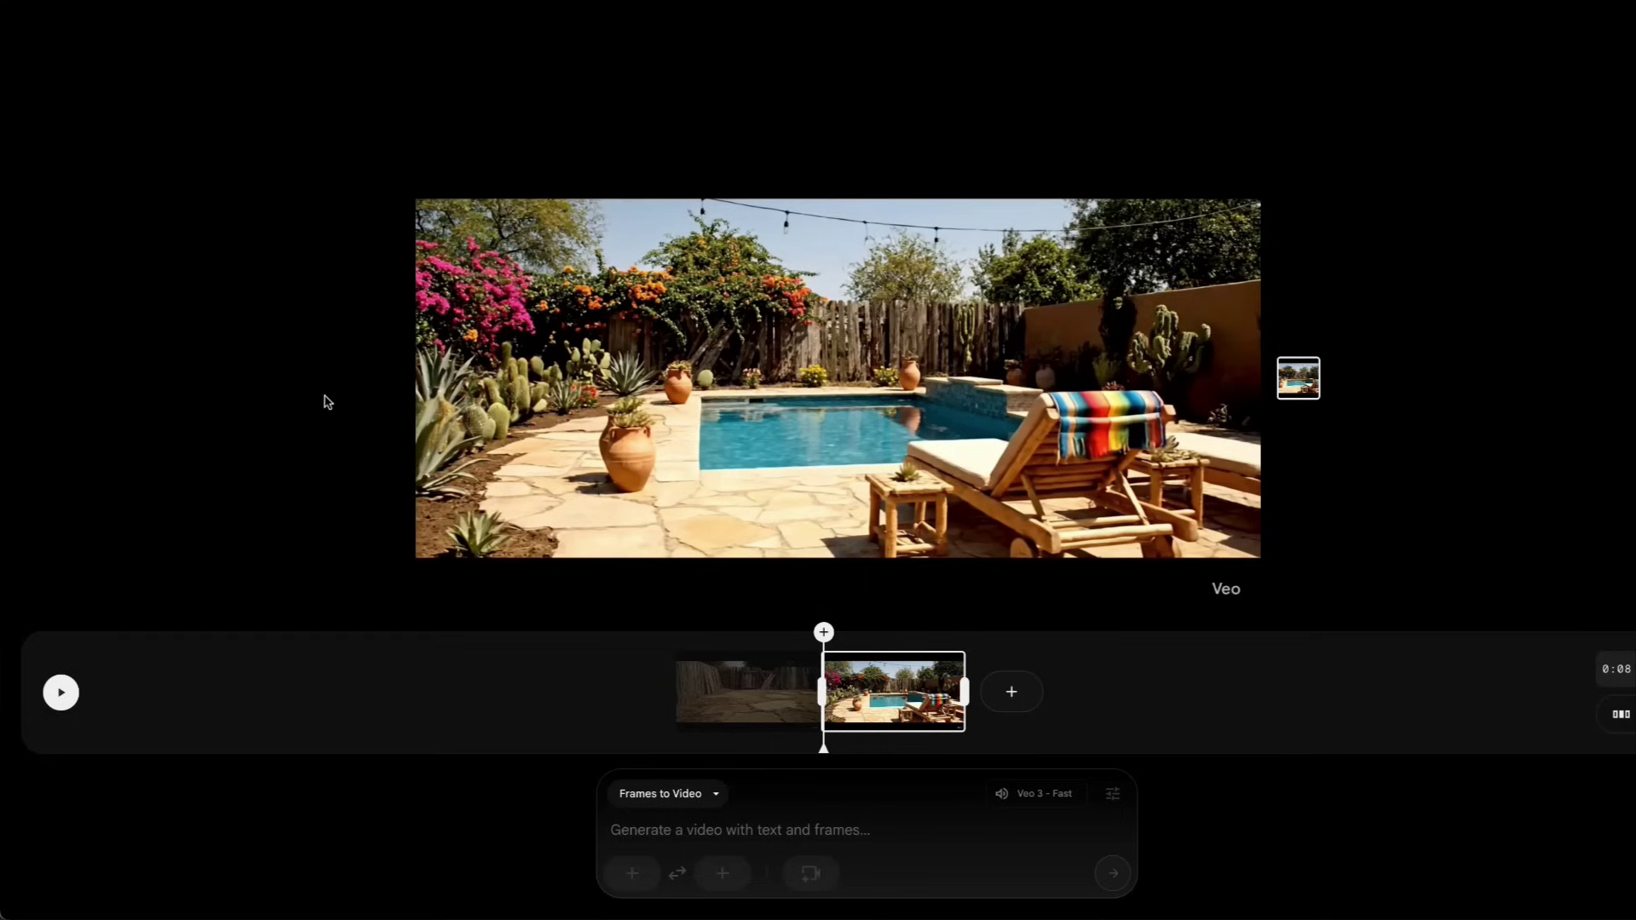
Step: Play the seasonal clip, move the playhead to about 0:12 and save that autumn frame as an asset
click(839, 701)
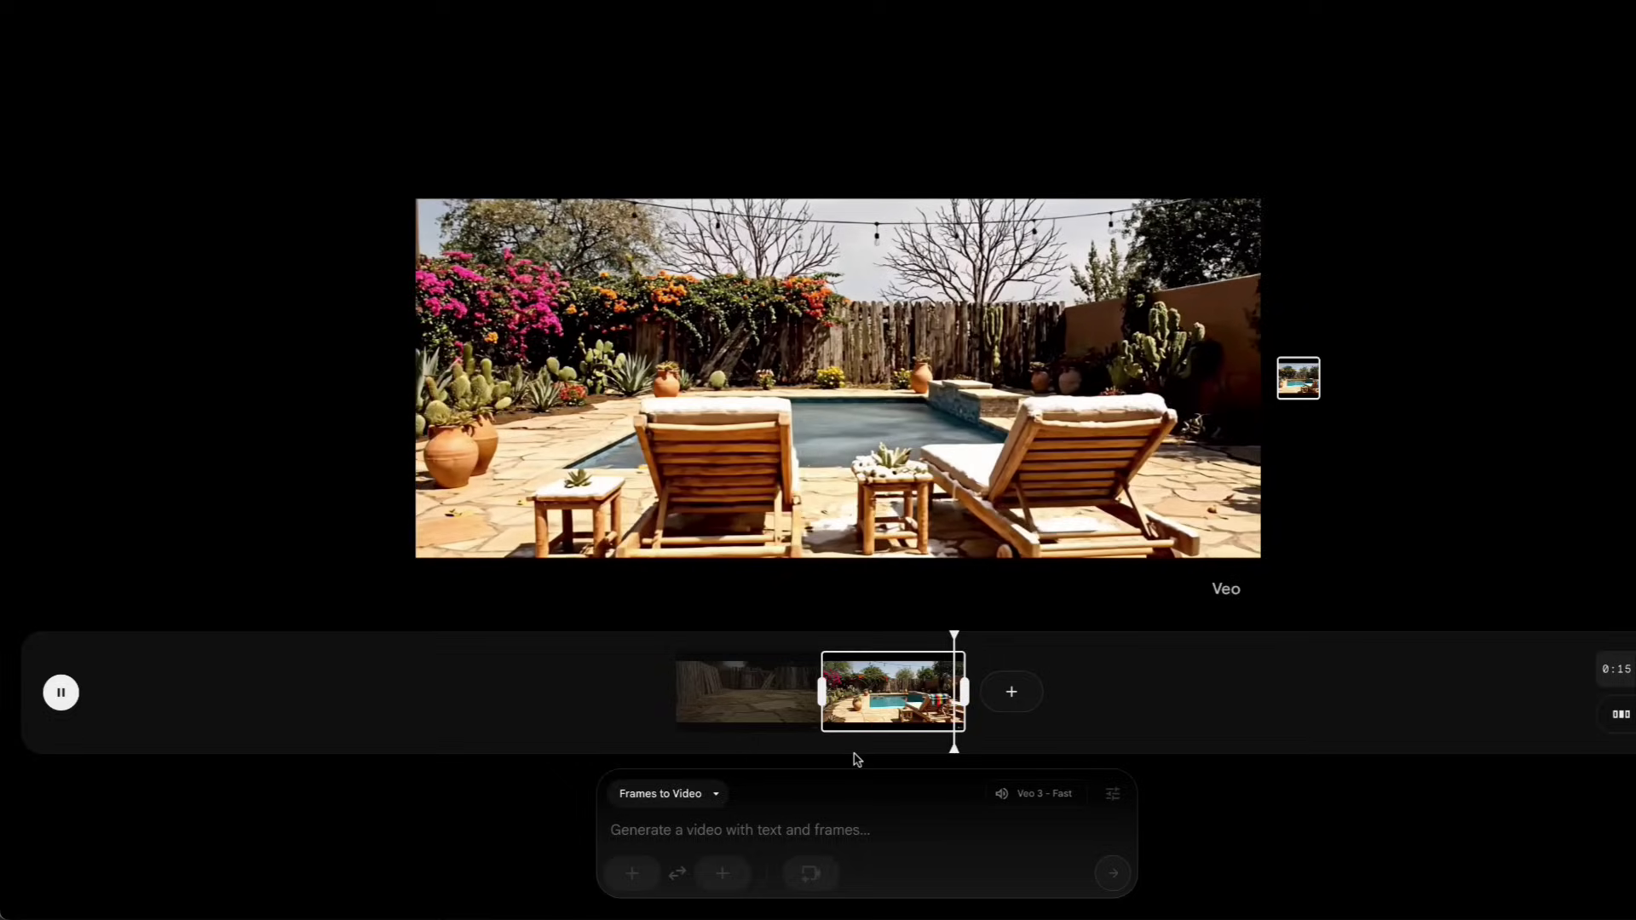
click(588, 522)
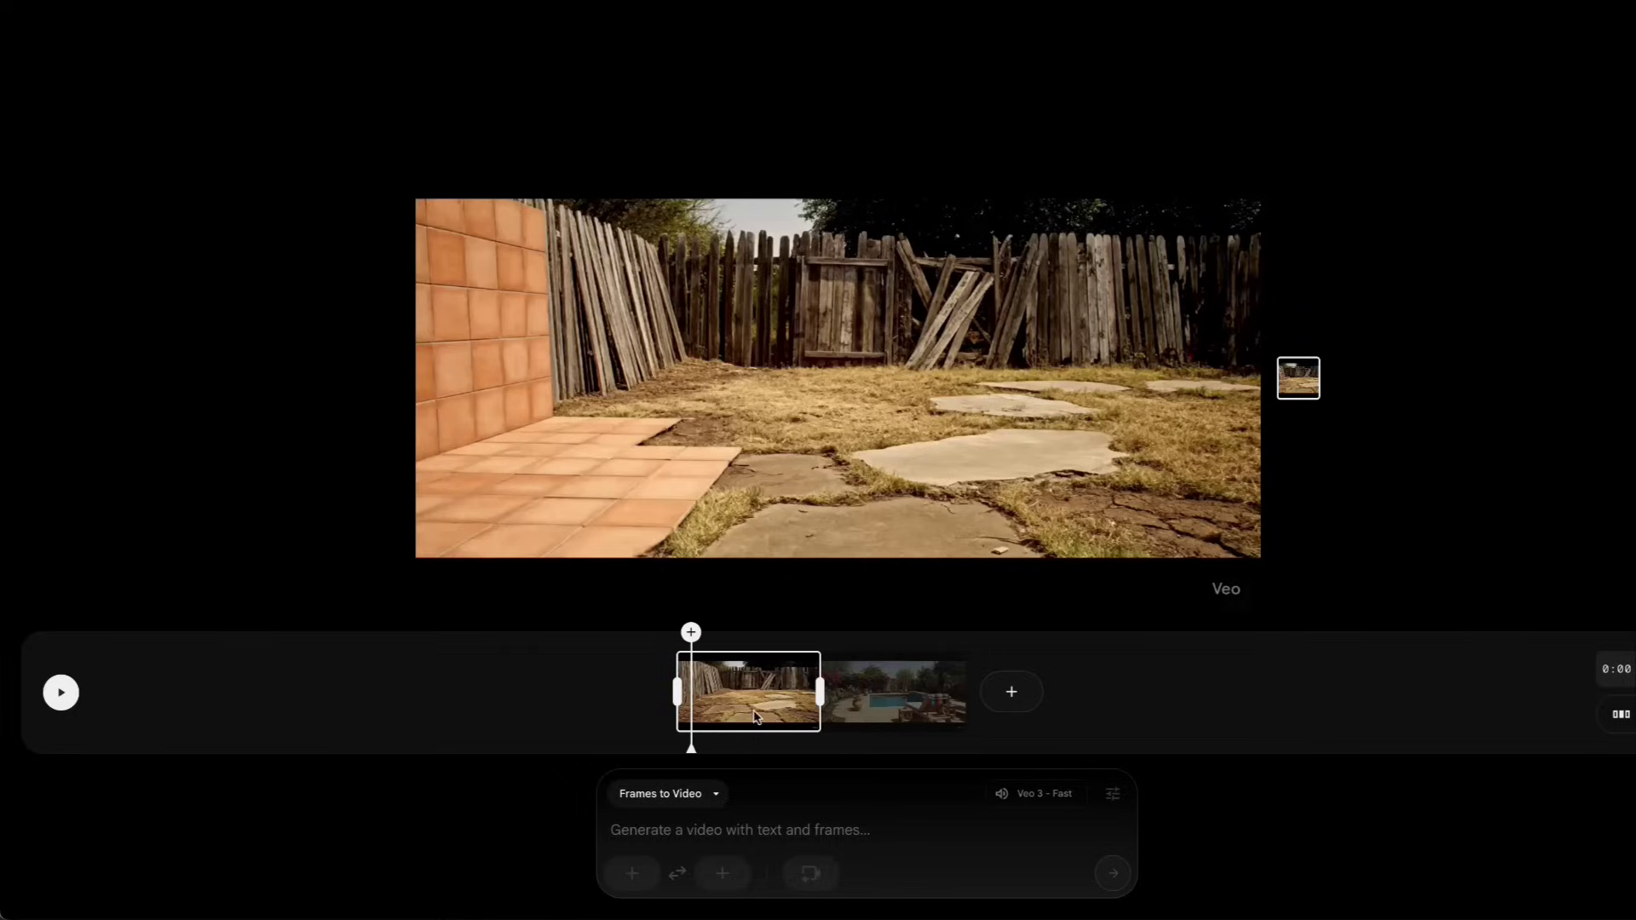
drag(691, 695, 898, 690)
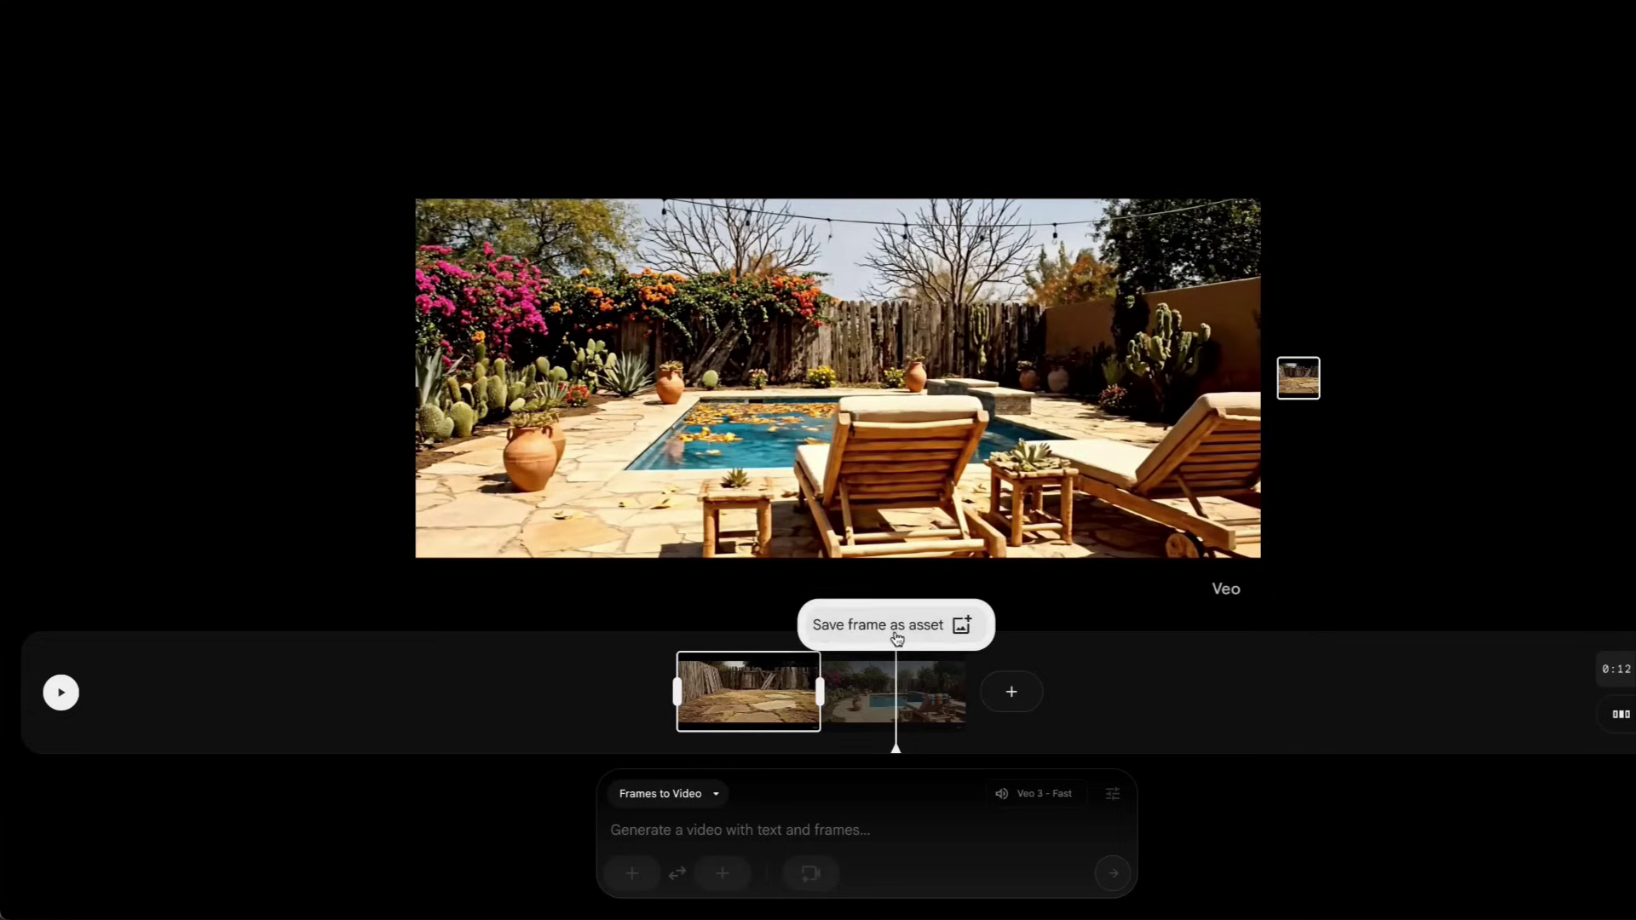
click(896, 637)
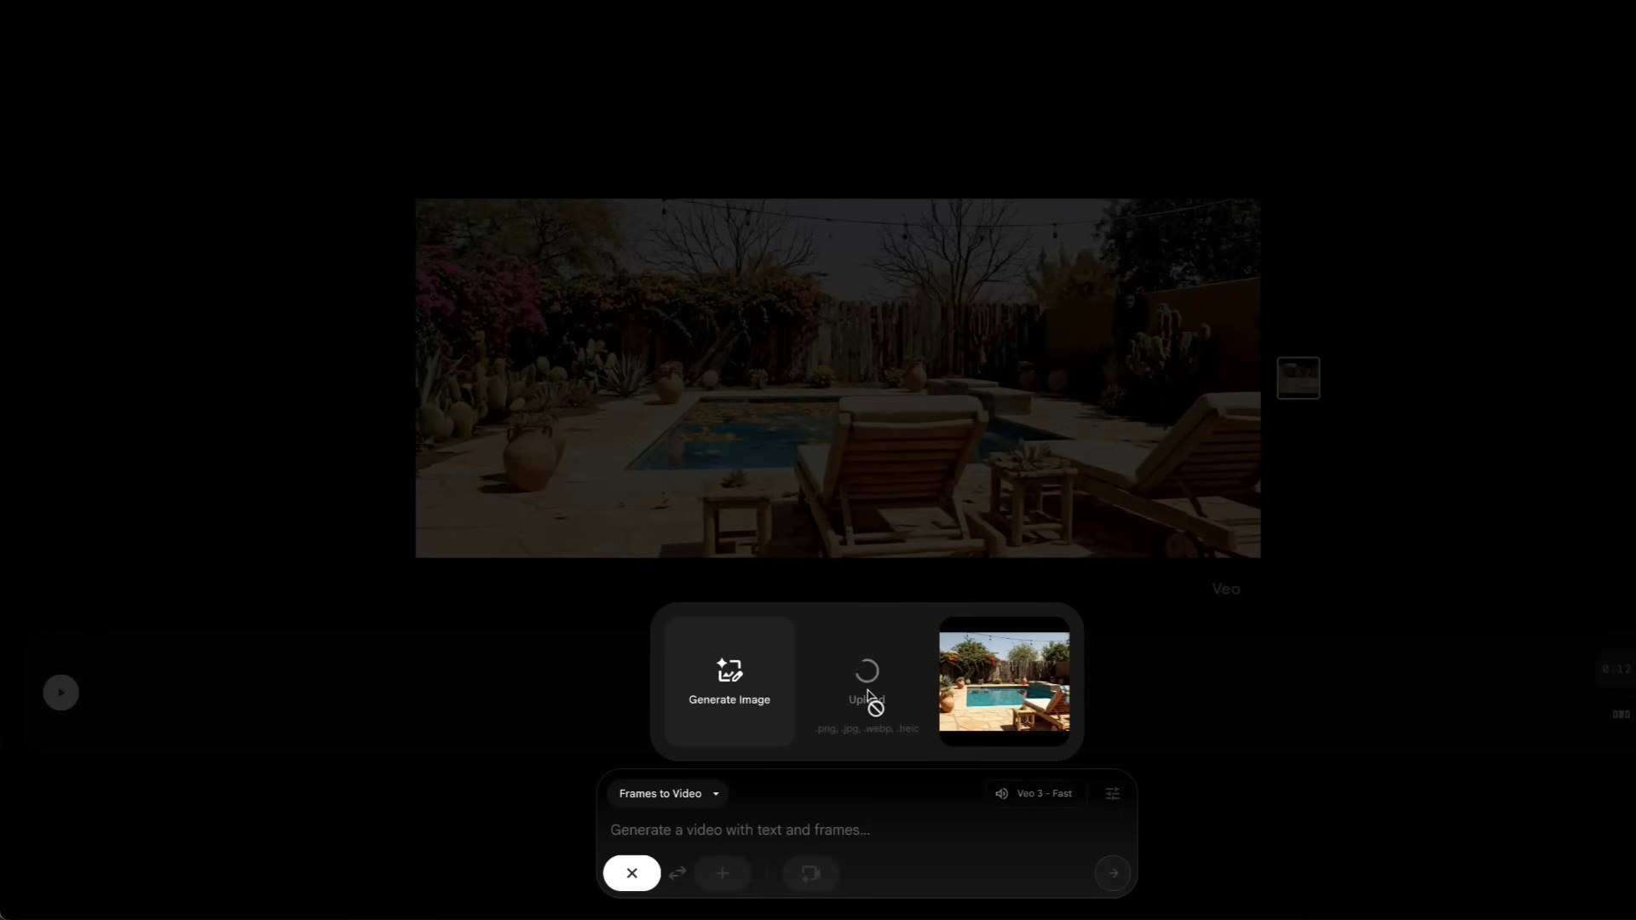
Step: Set the original pool image as the first frame and the saved autumn image as the last frame for Frames to Video
click(949, 681)
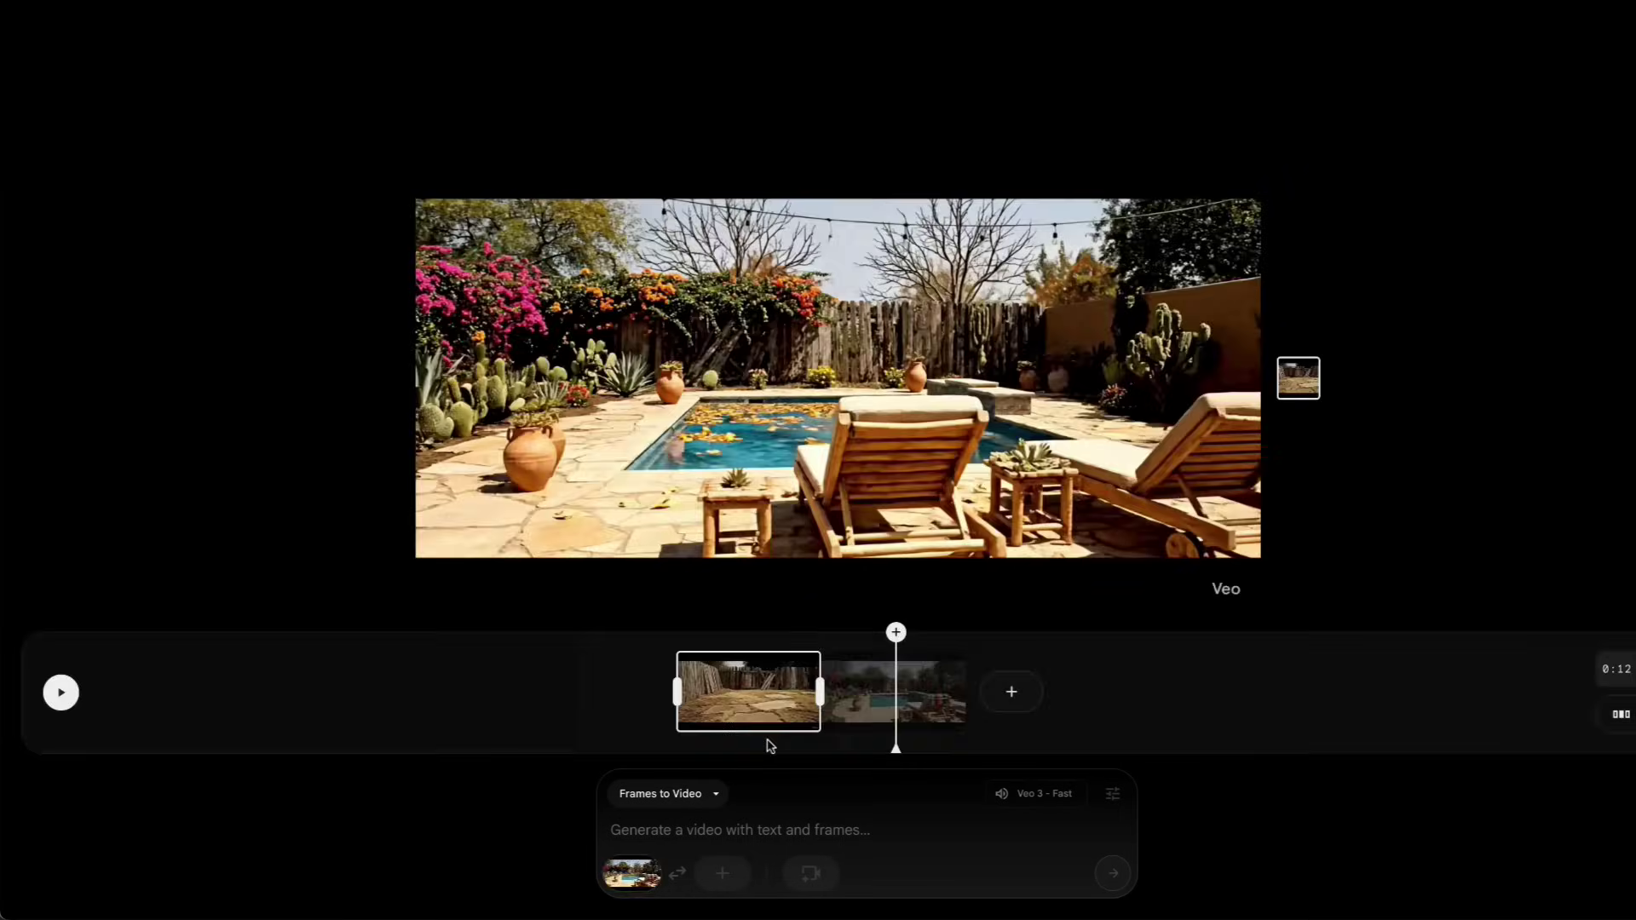
mouse_move(630, 869)
click(722, 872)
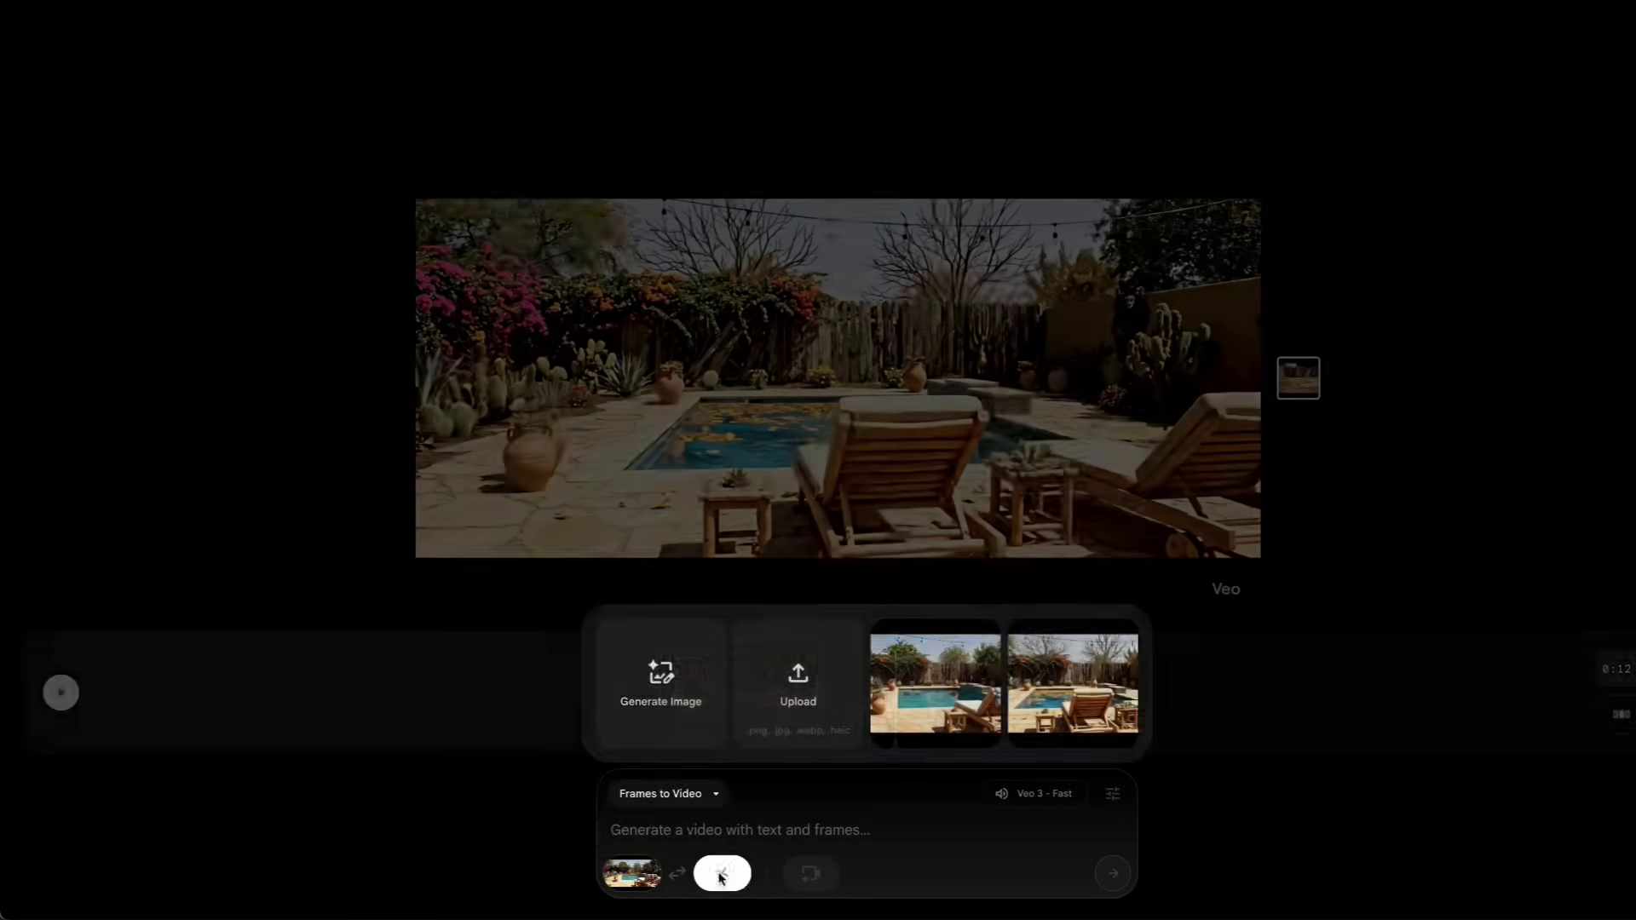
click(1071, 681)
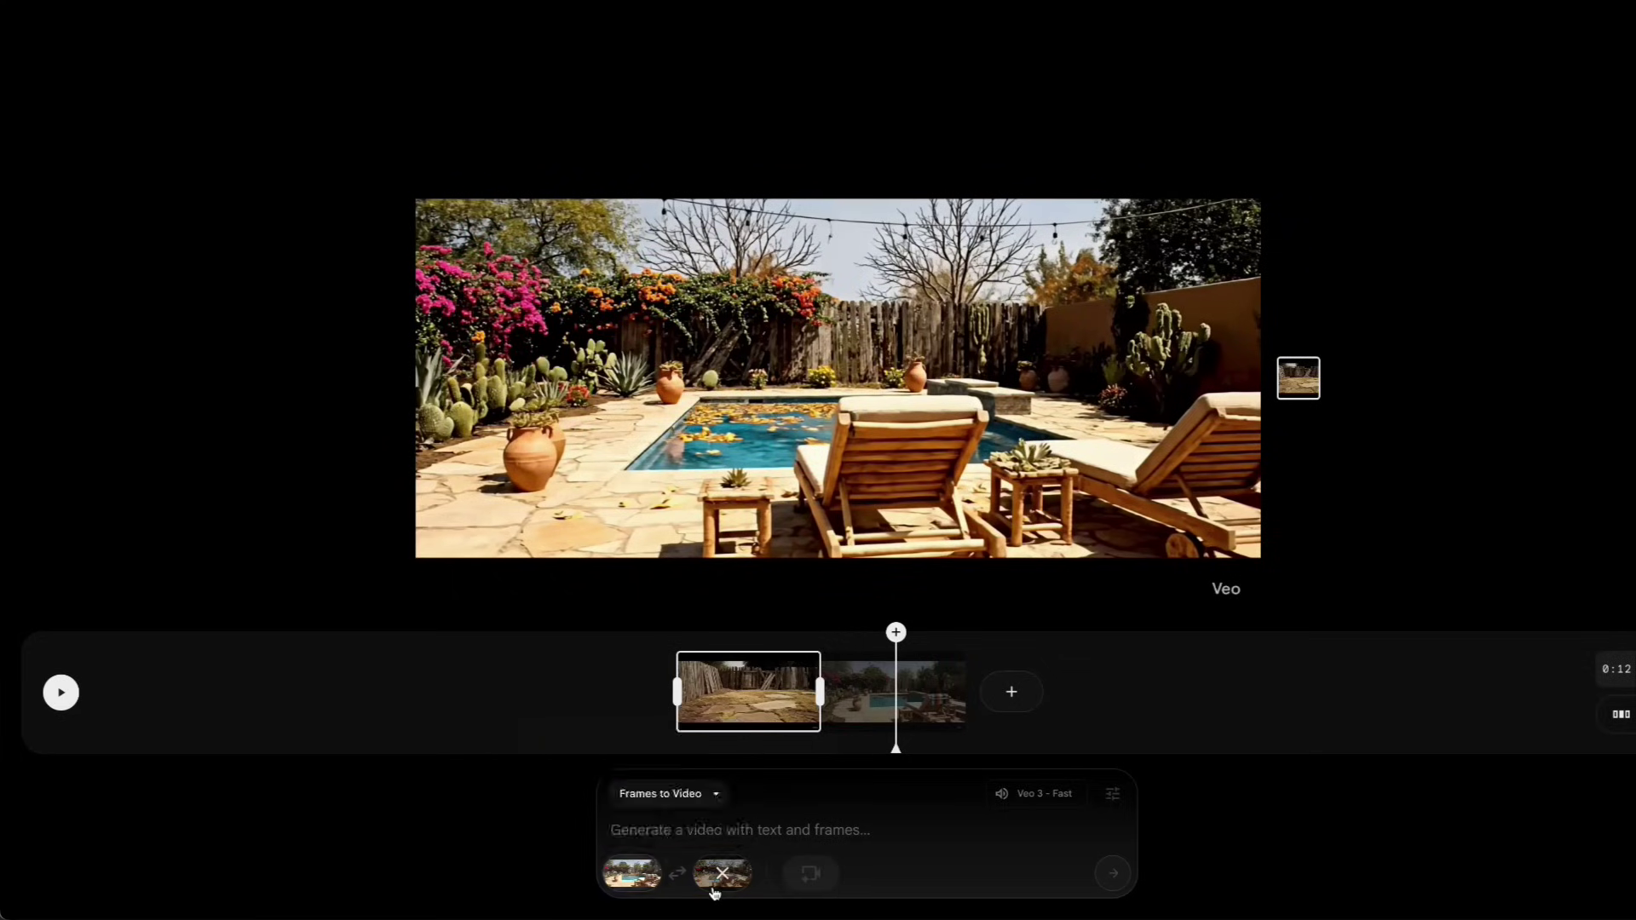
mouse_move(633, 878)
click(758, 830)
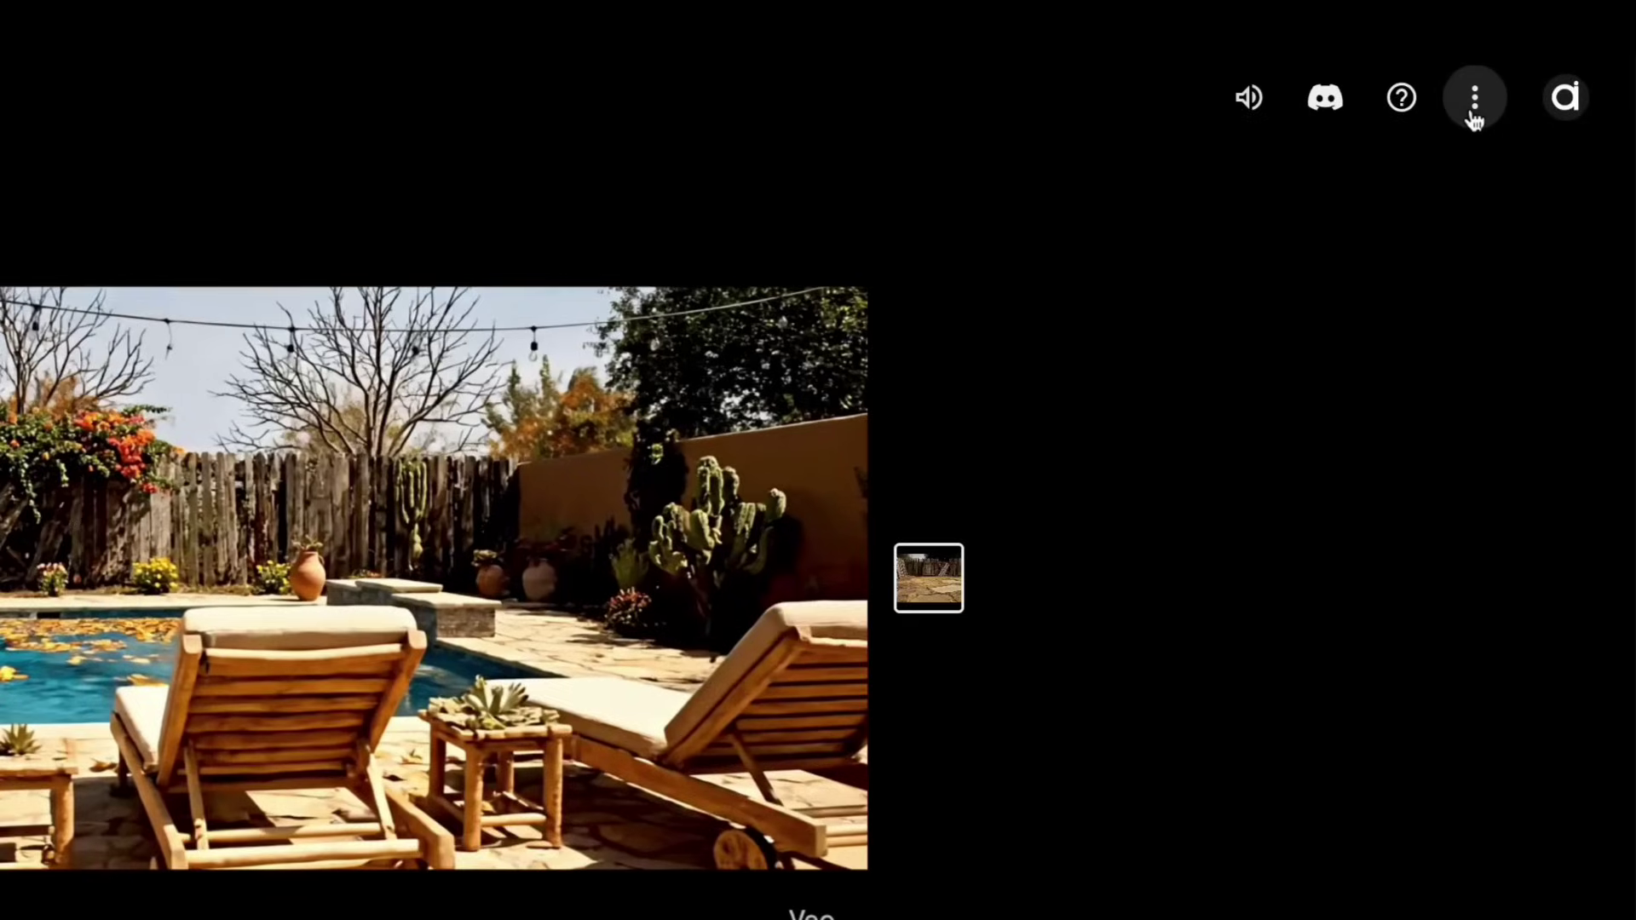
Step: Check the account's AI credits and open the Google AI membership upgrade page
click(1473, 111)
click(1563, 98)
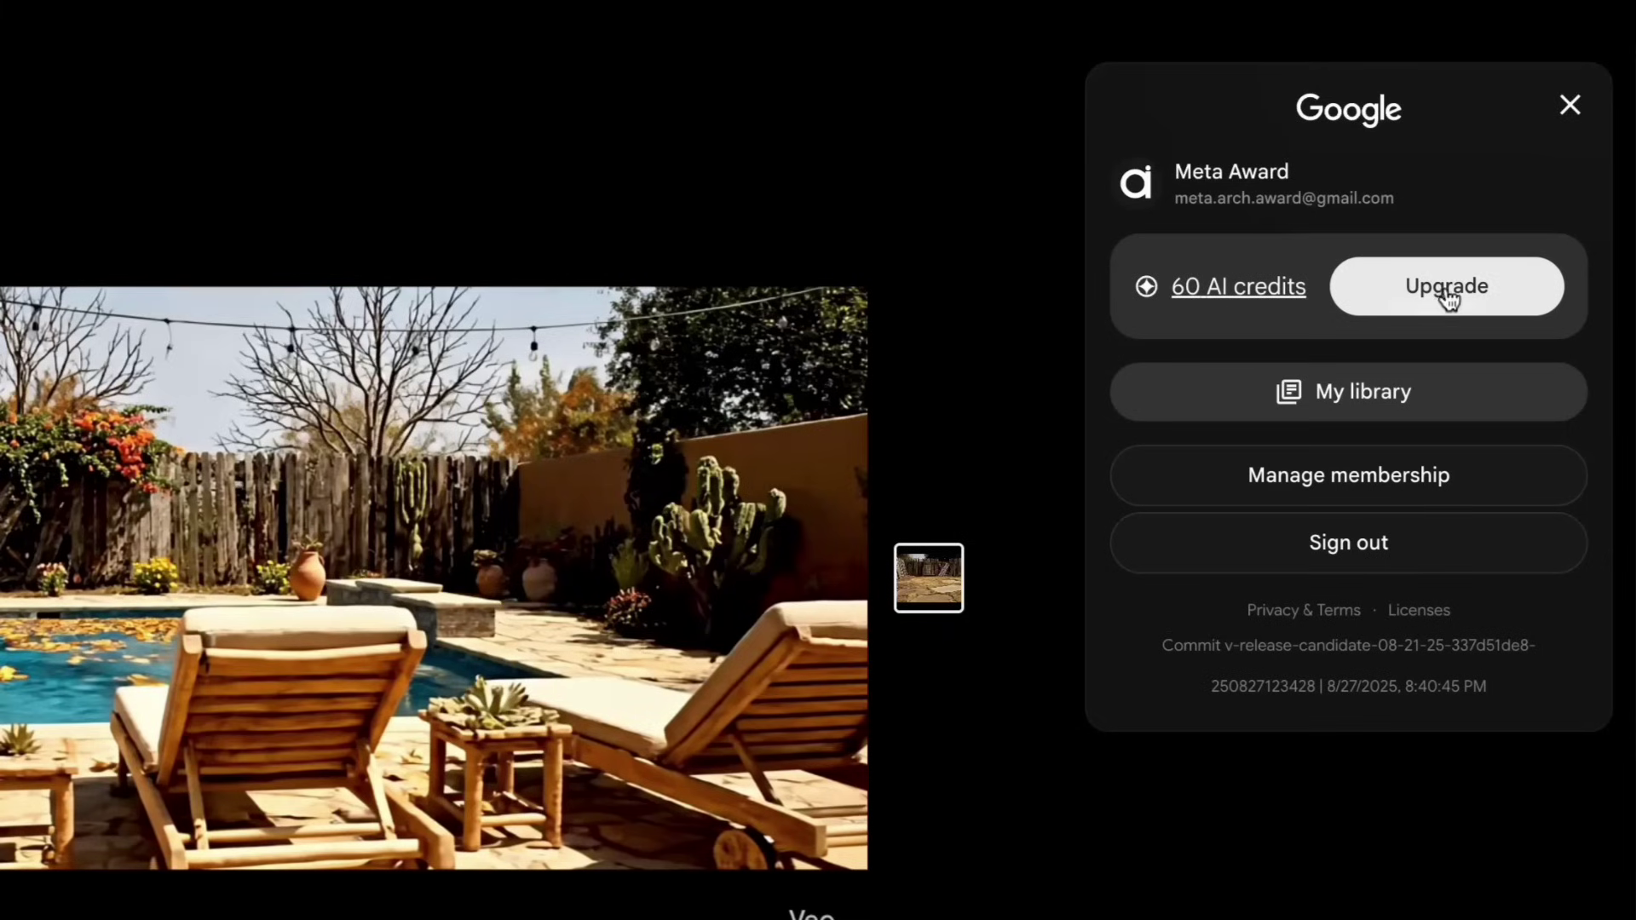
click(1384, 288)
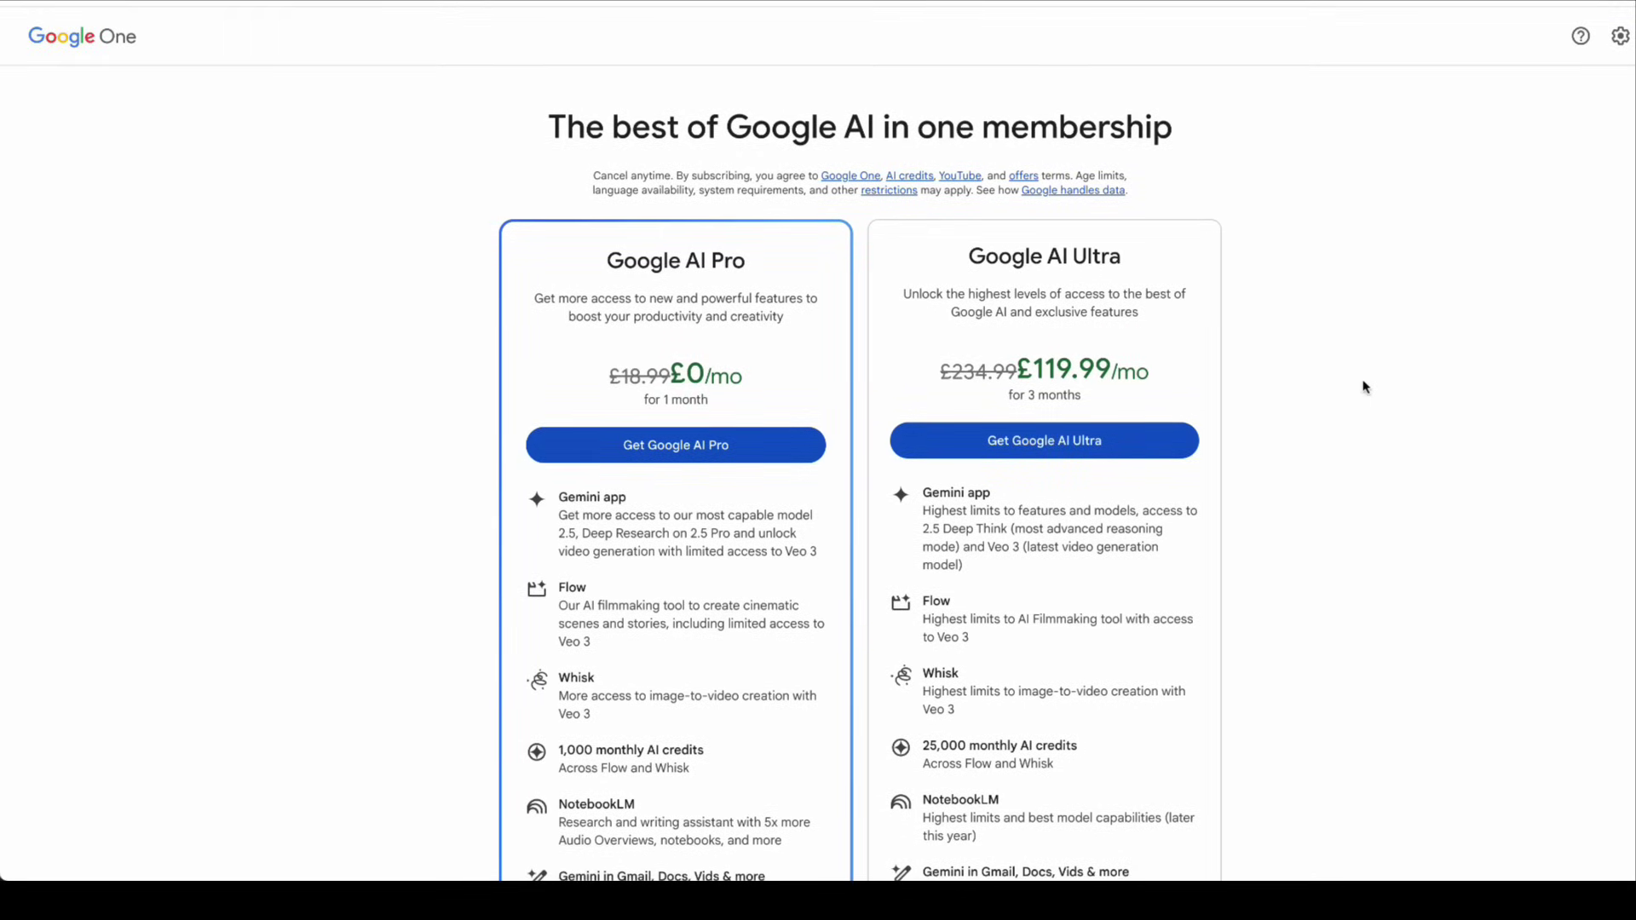
Step: Compare the Google AI Pro and Google AI Ultra plans by price, features and monthly AI credits
scroll(1365, 387, down, 1)
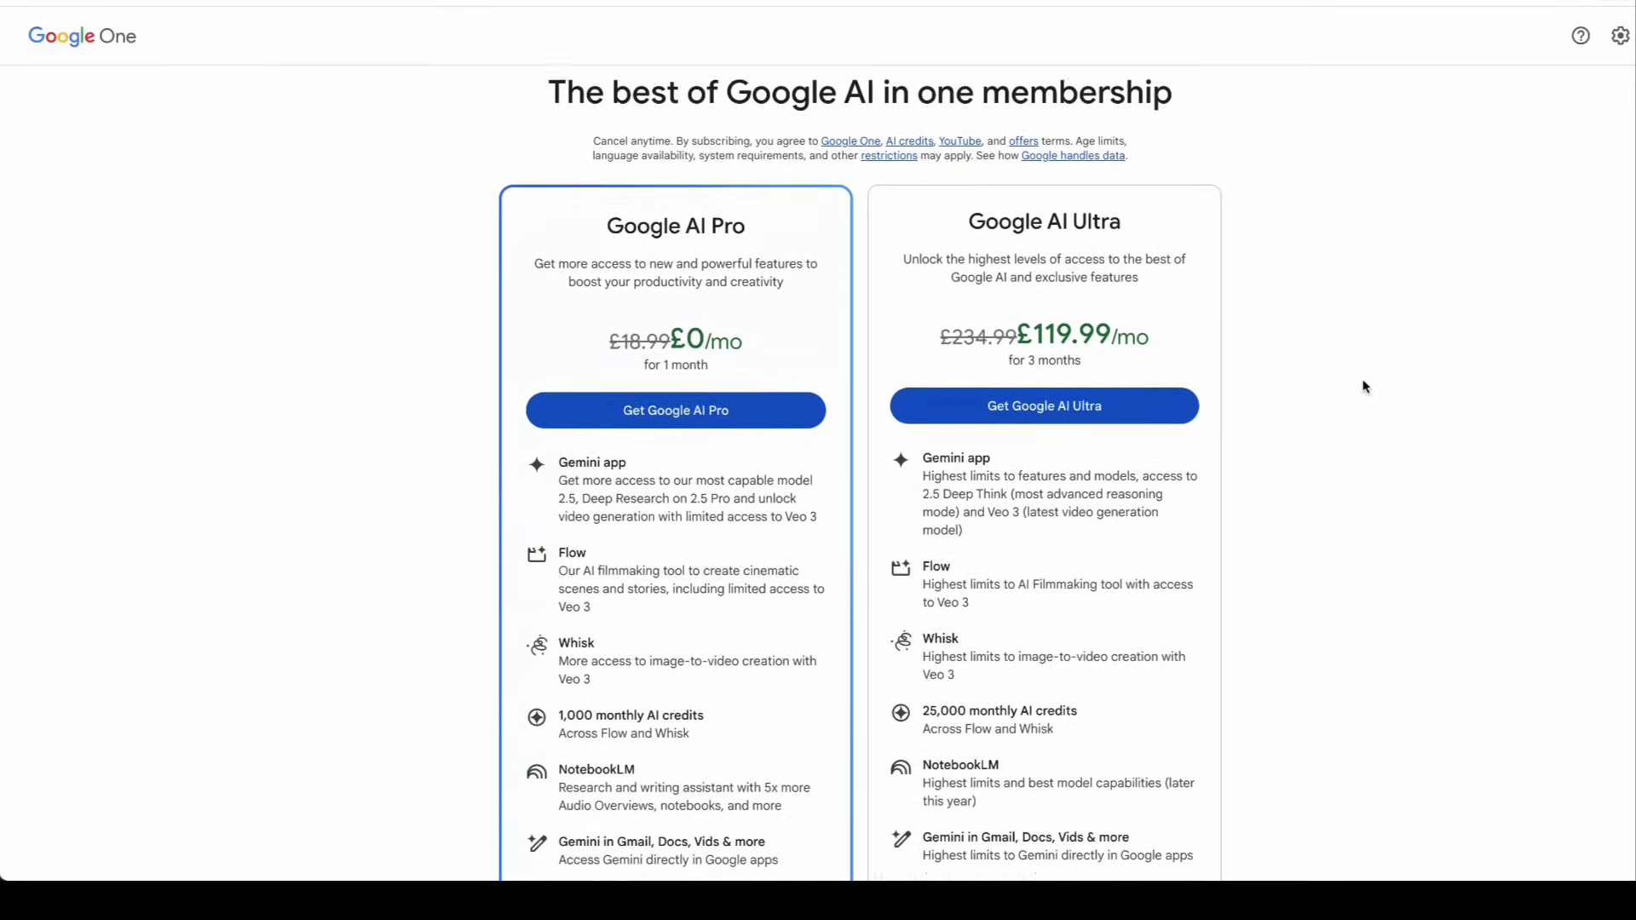
scroll(1364, 387, up, 1)
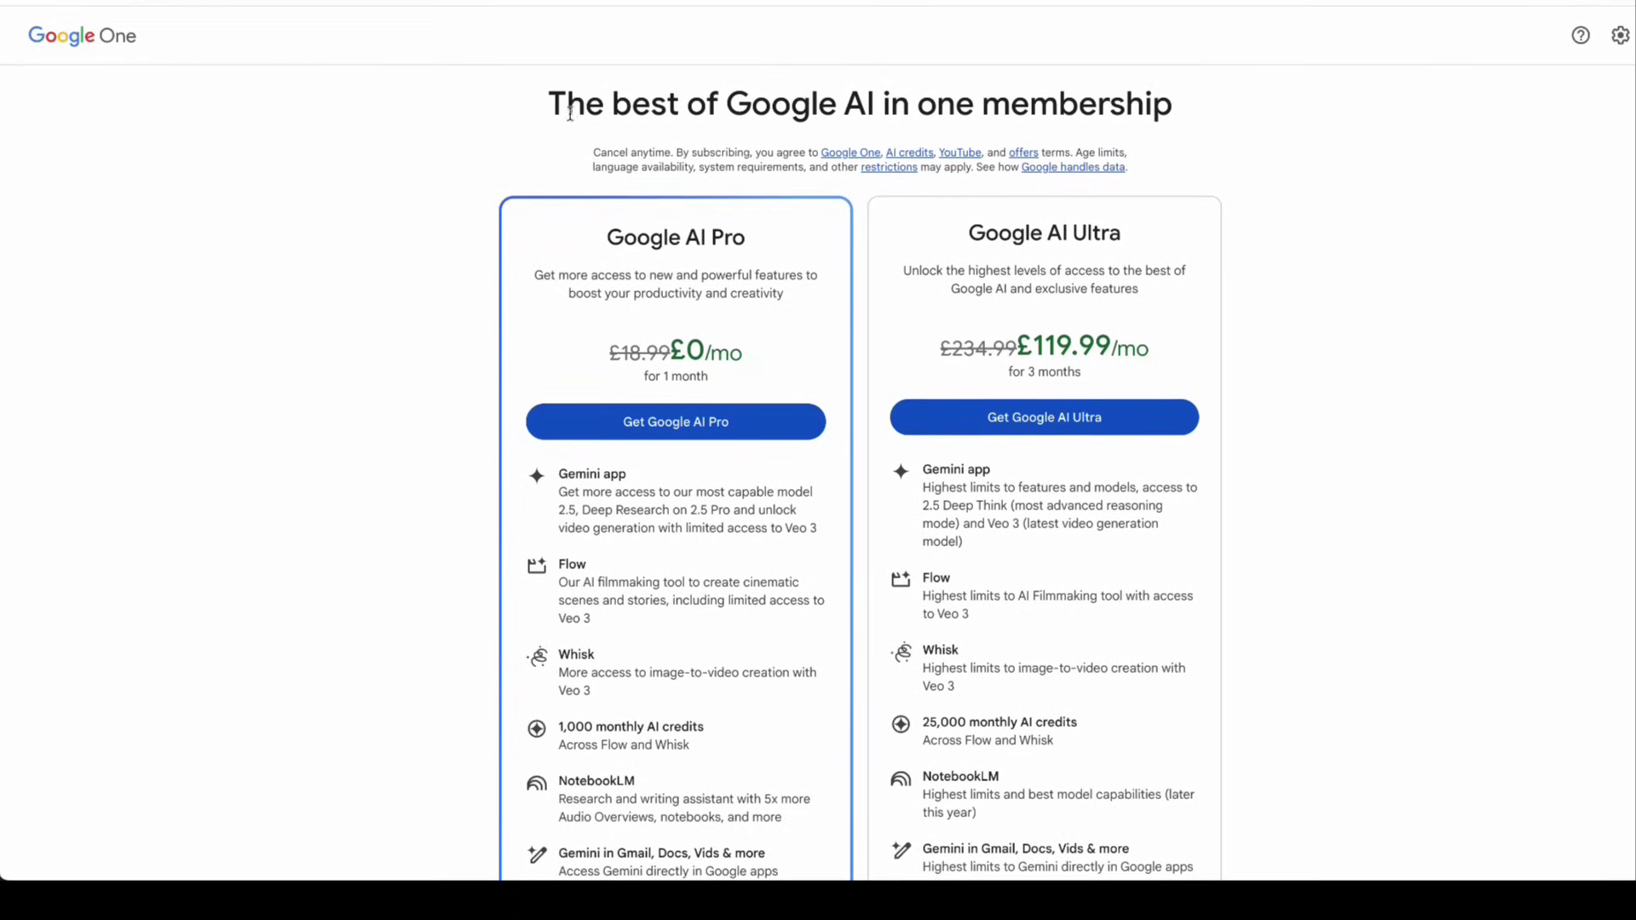
drag(548, 103, 1183, 126)
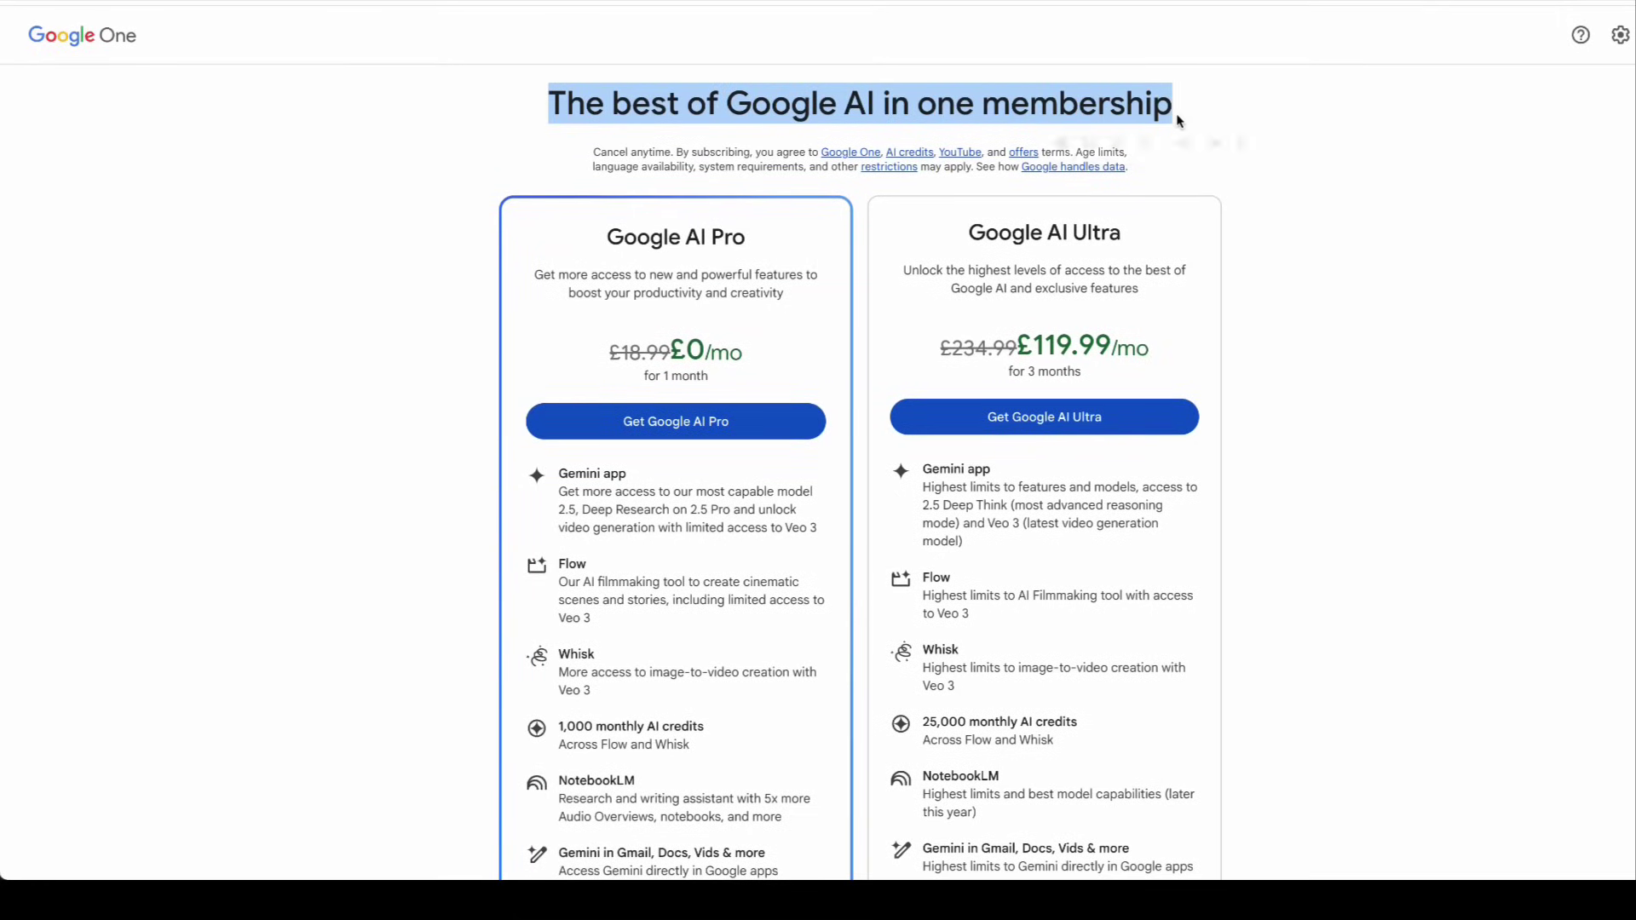
click(590, 297)
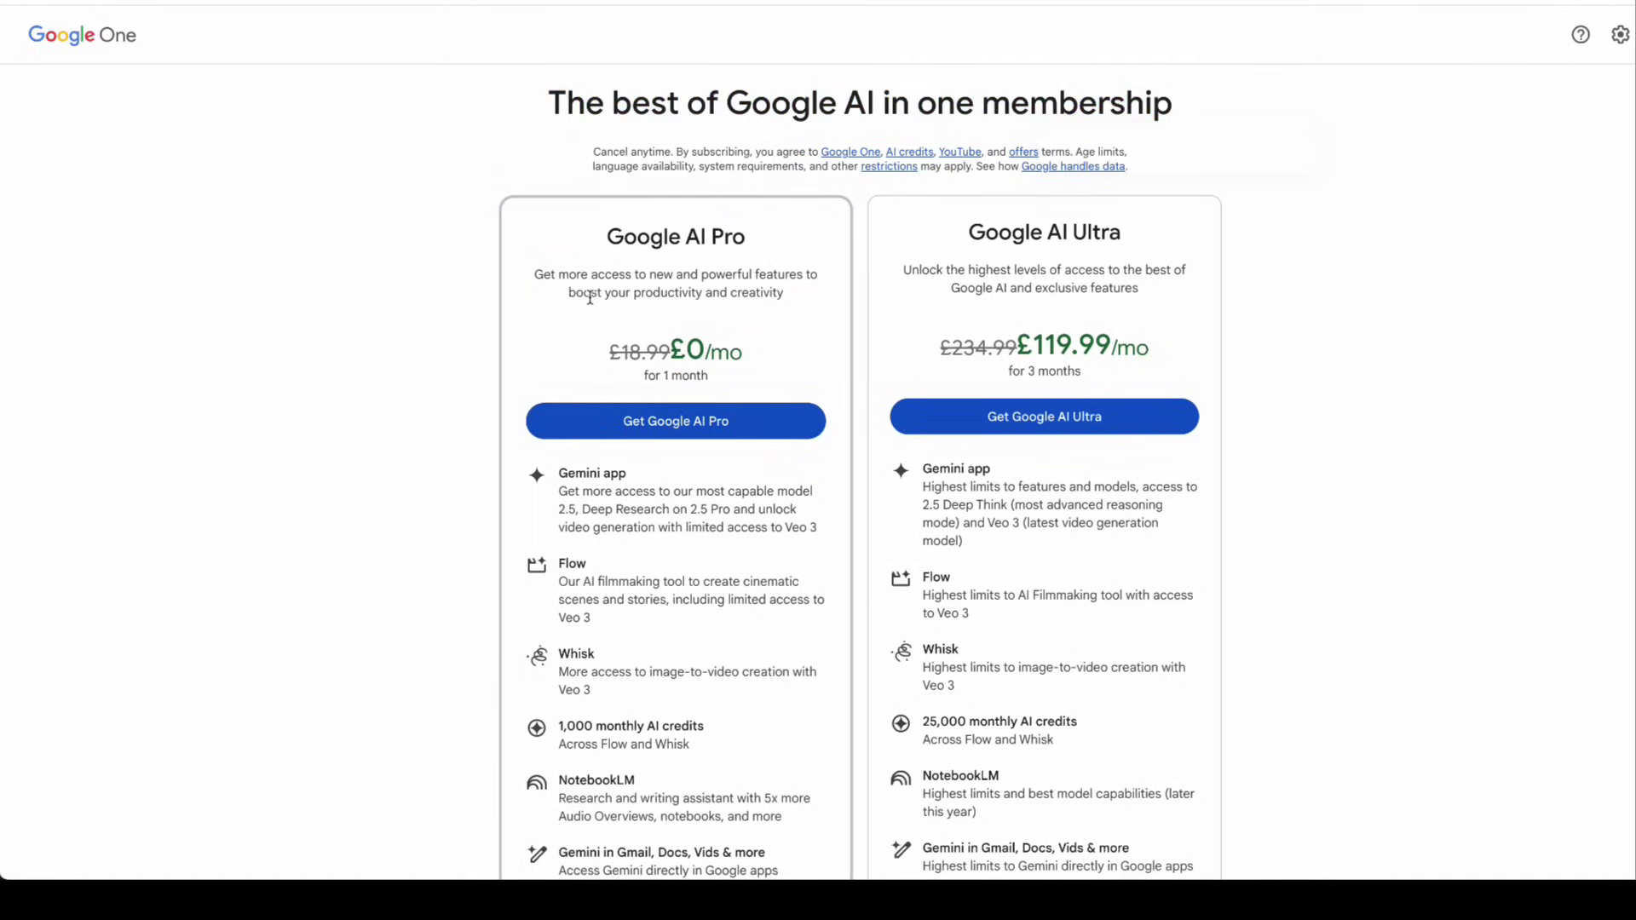
scroll(589, 297, down, 2)
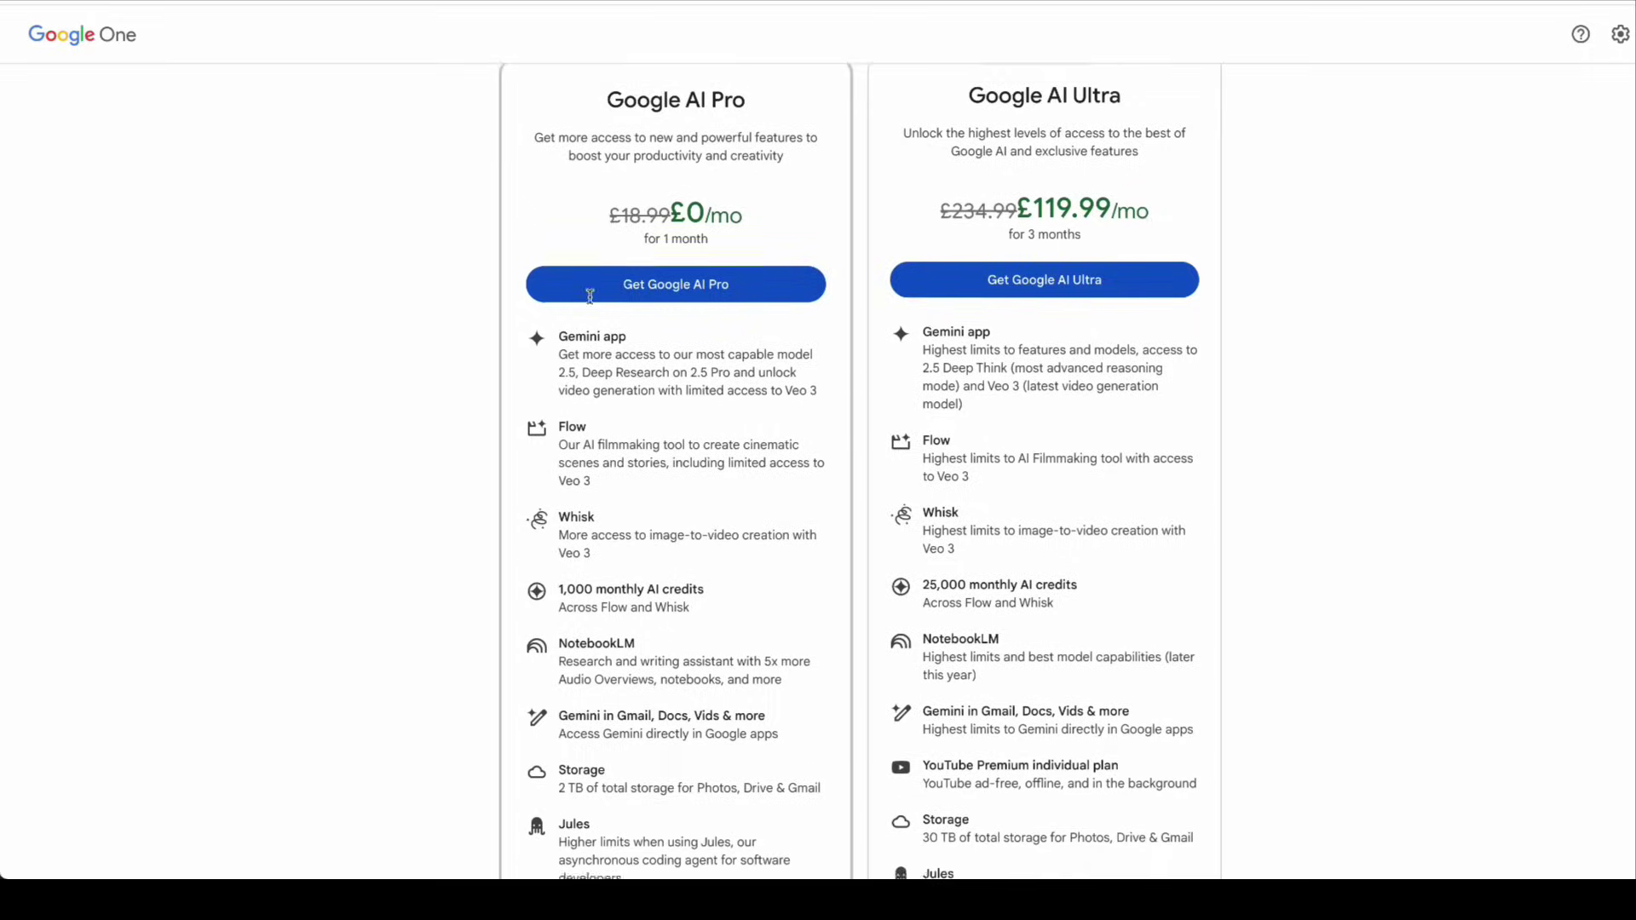
scroll(589, 296, down, 1)
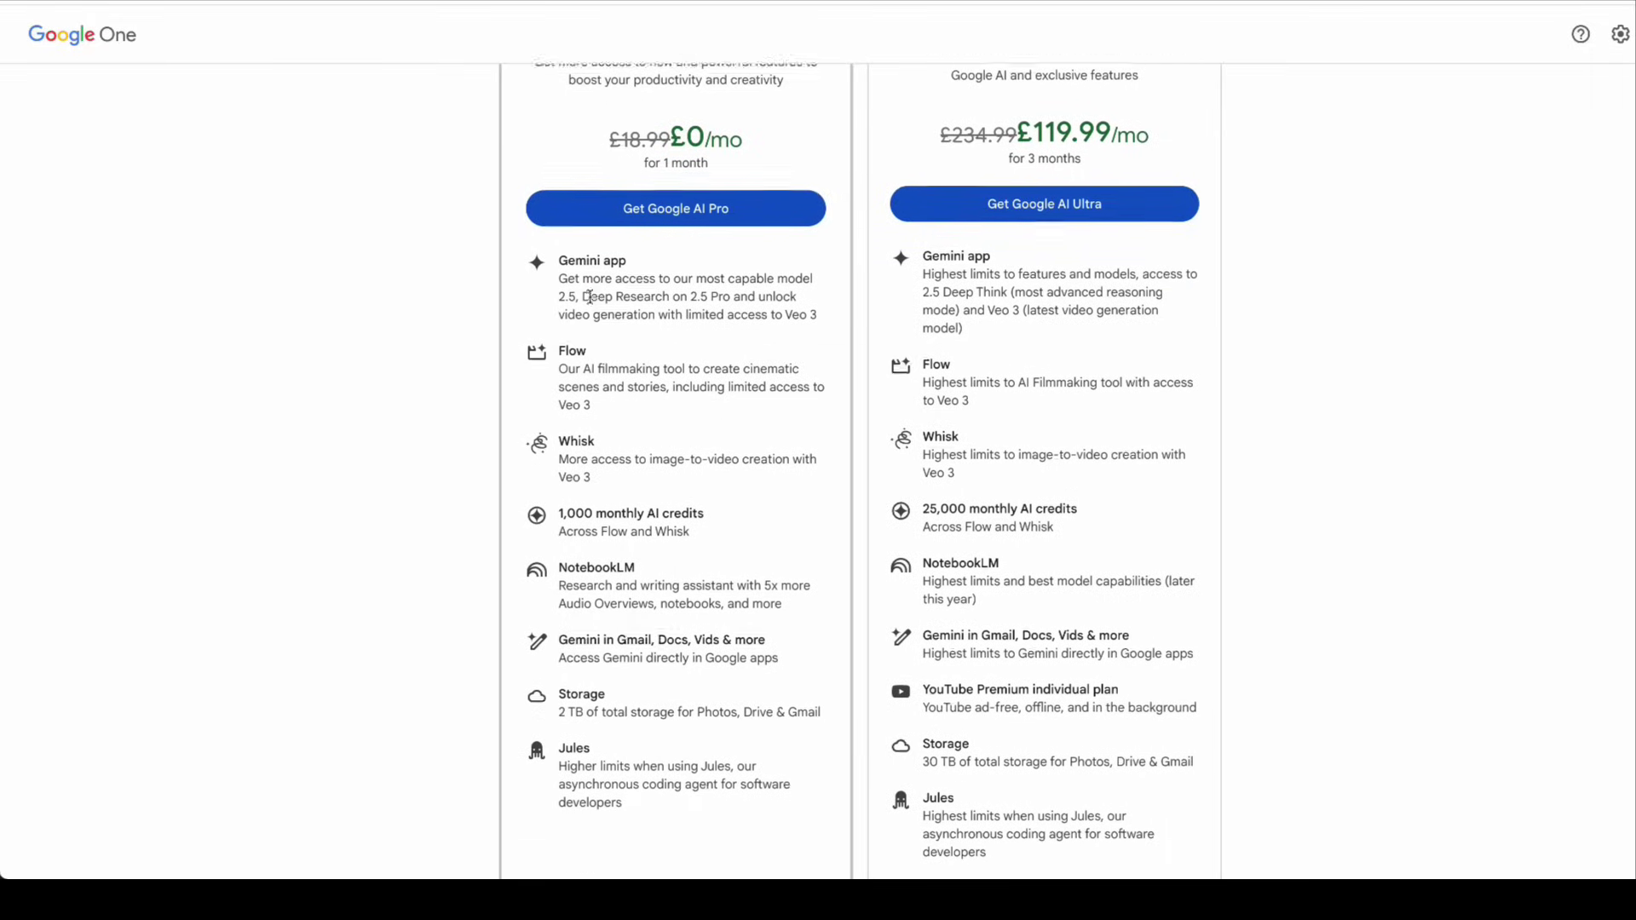
scroll(589, 296, down, 1)
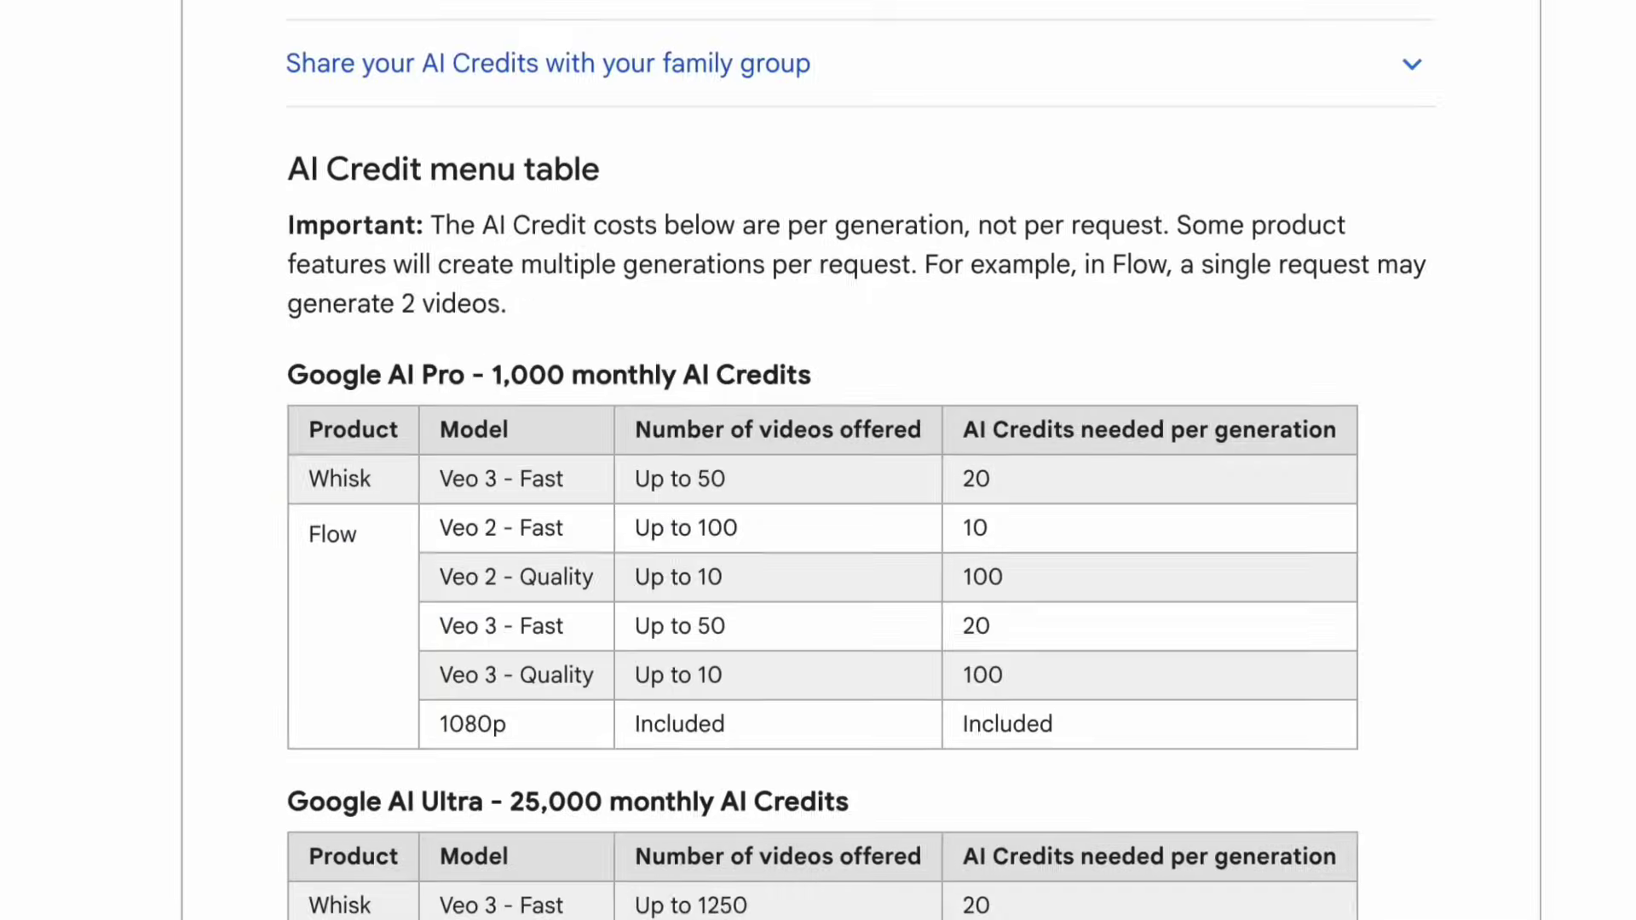
Step: Examine the AI credit costs per generation and video limits for each Veo model in the Google AI Pro and Ultra tables
scroll(818, 461, down, 1)
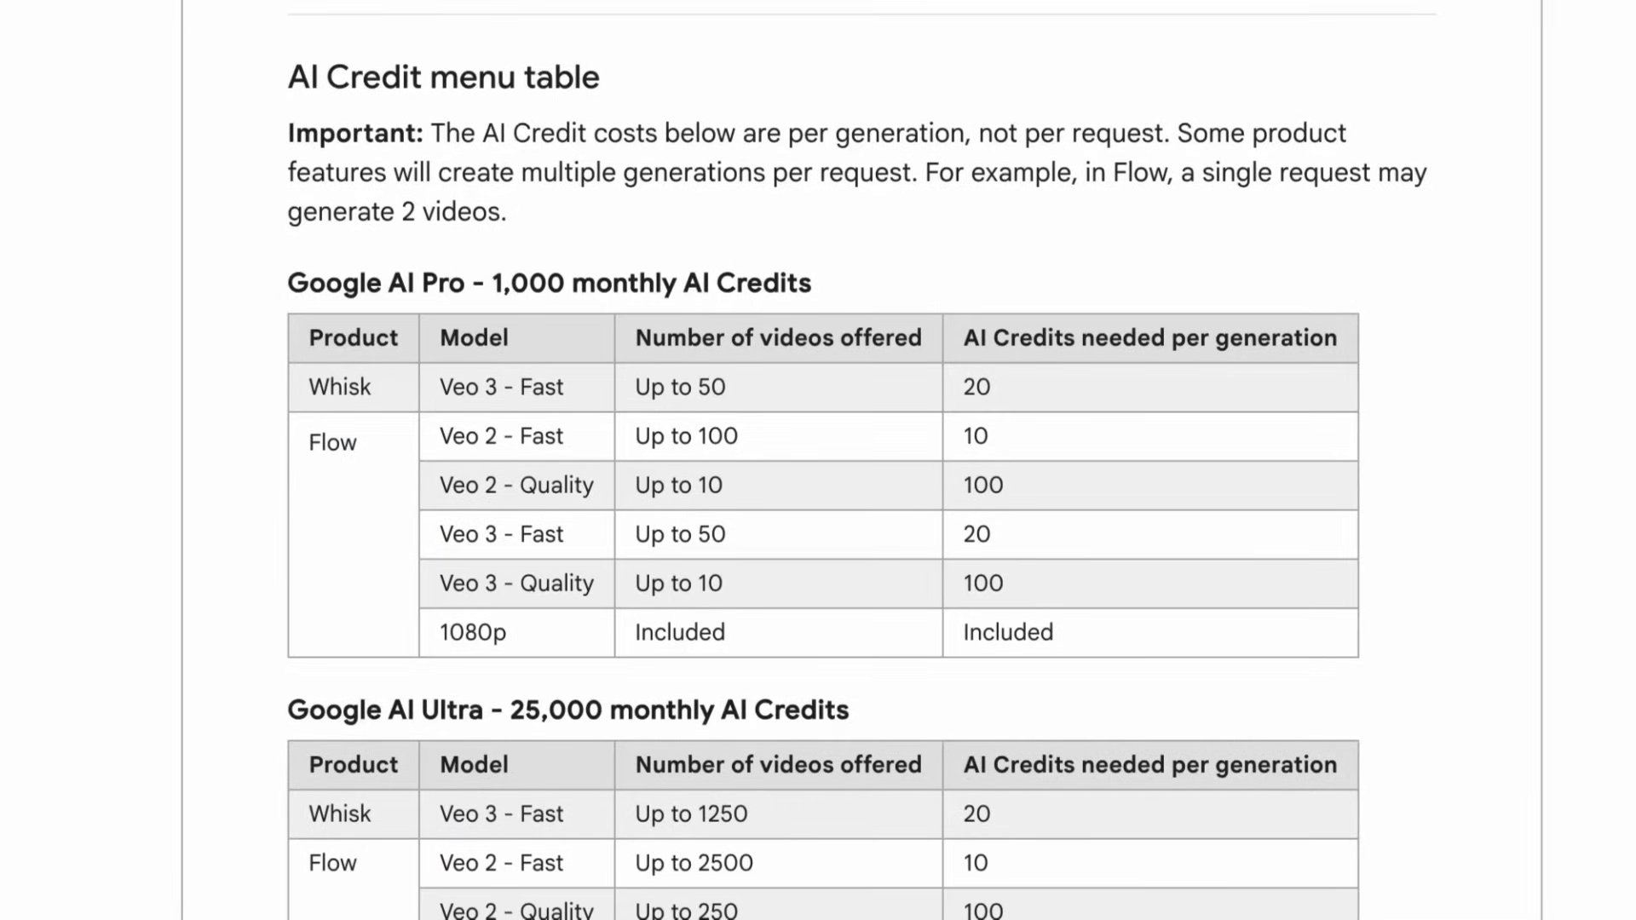
scroll(818, 460, down, 1)
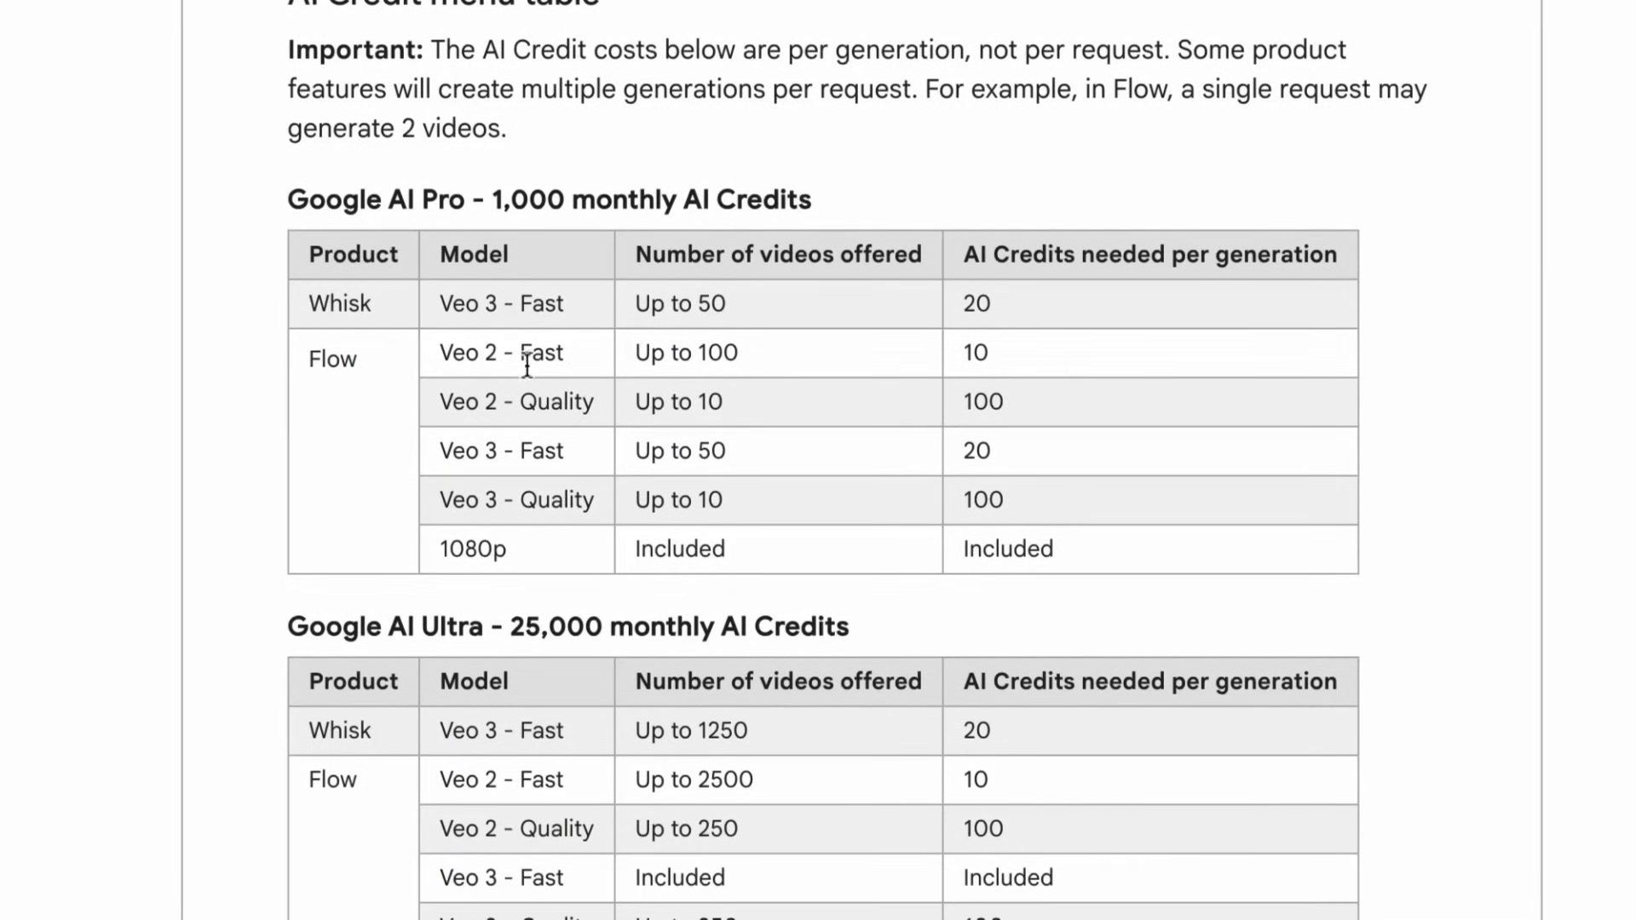
scroll(460, 375, down, 1)
drag(440, 422, 762, 432)
click(892, 277)
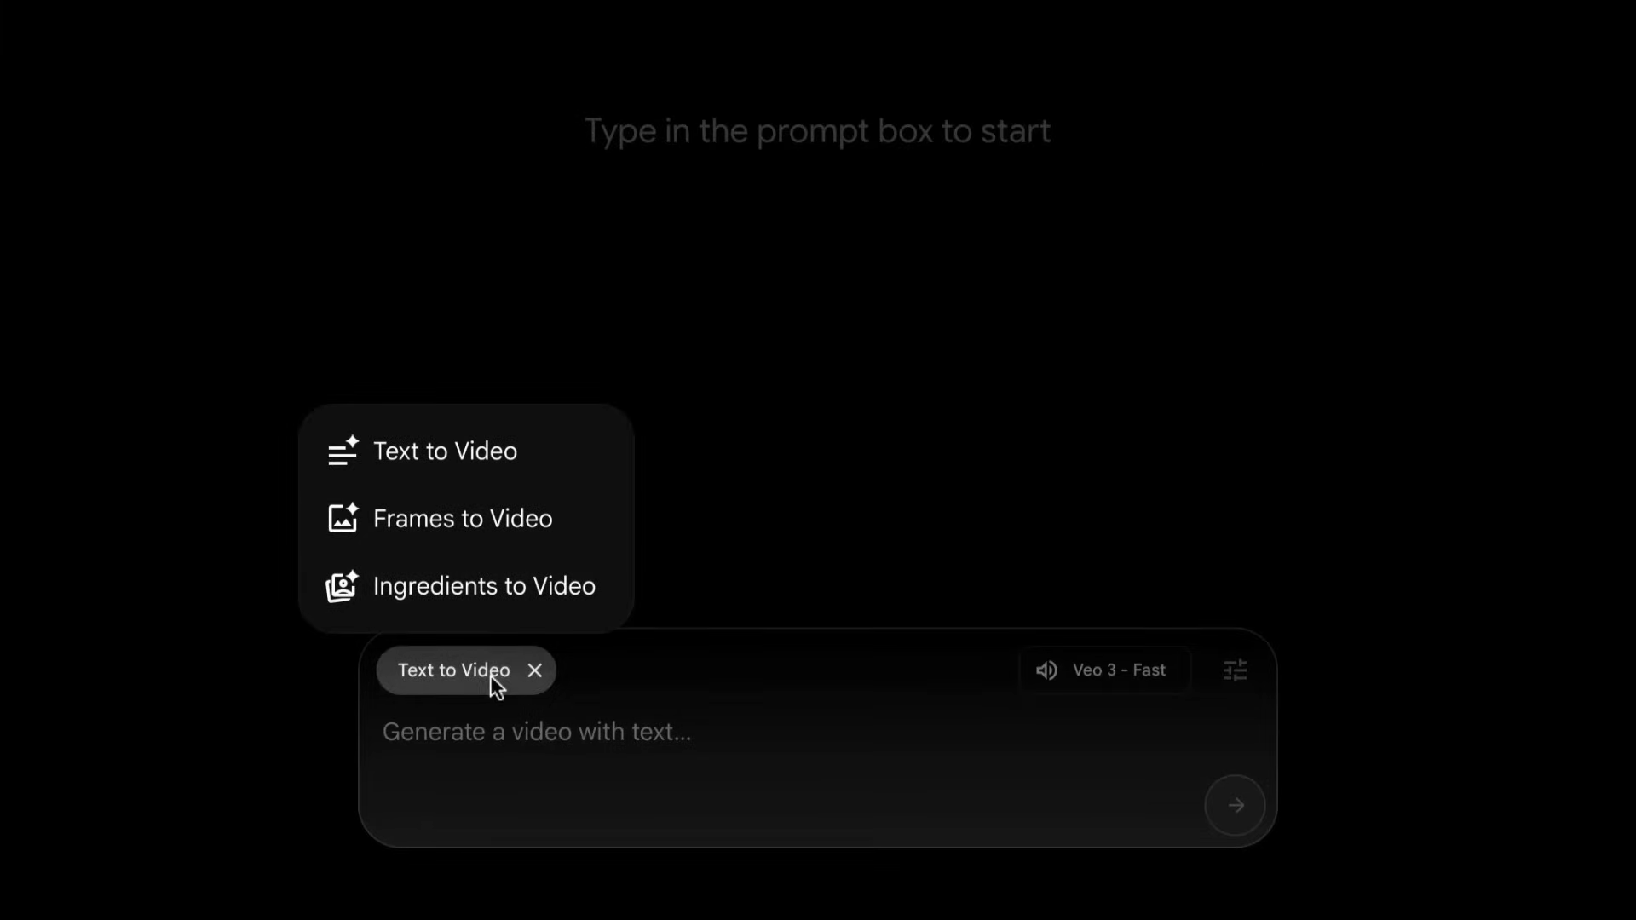
Step: Choose Ingredients to Video and upload the forest photo as the first ingredient, cropped to exclude the black side bars
click(513, 580)
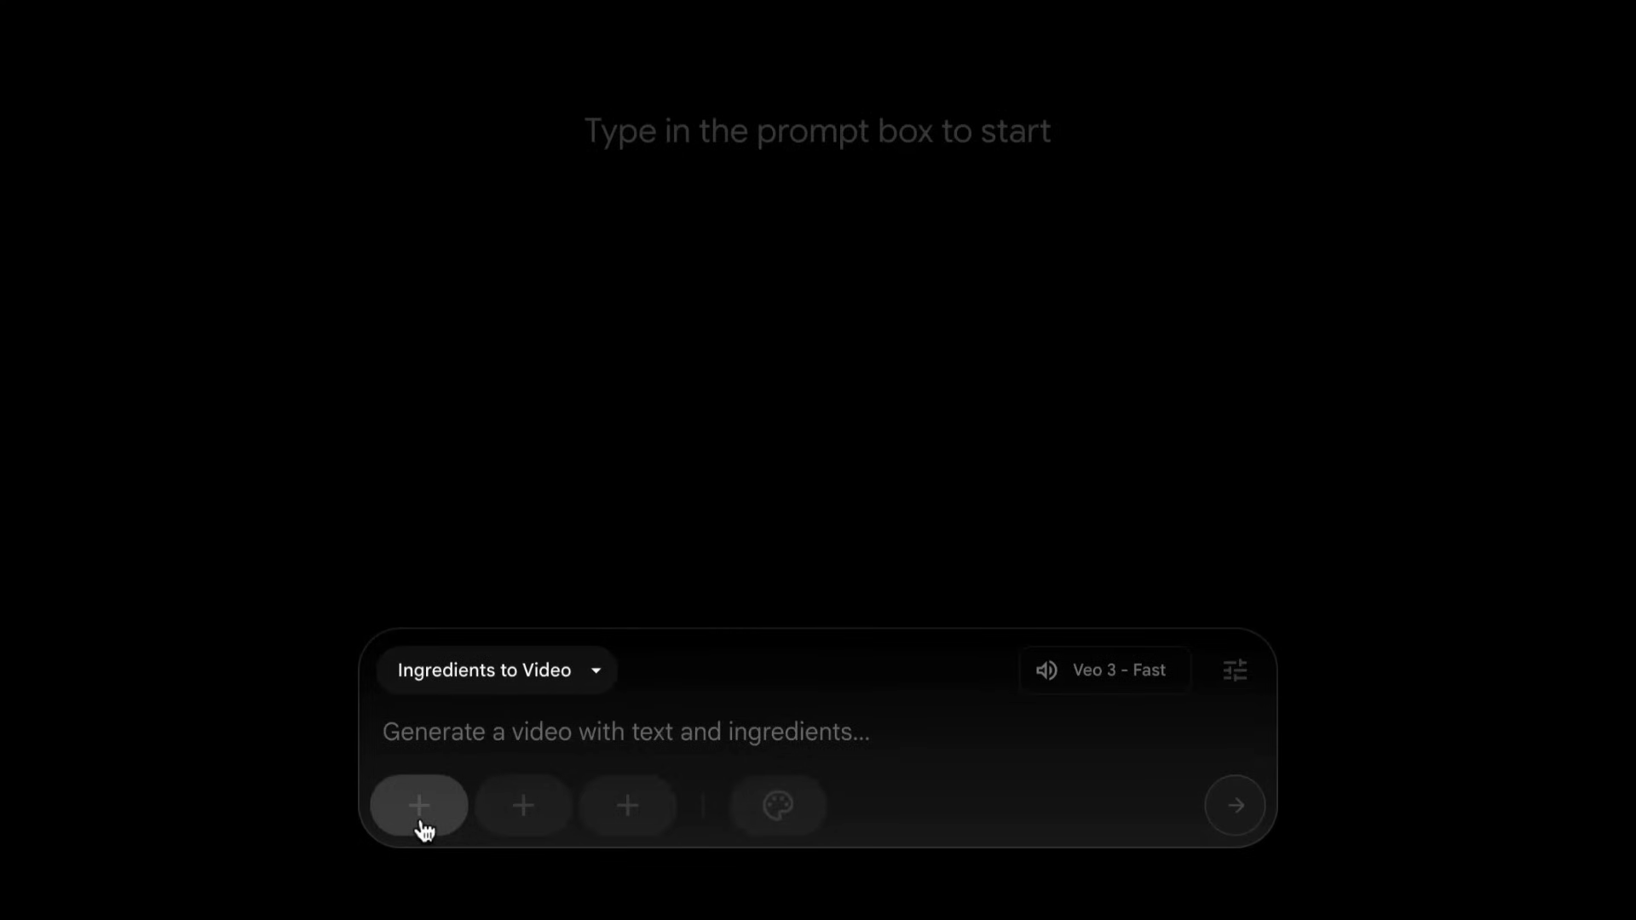
click(421, 825)
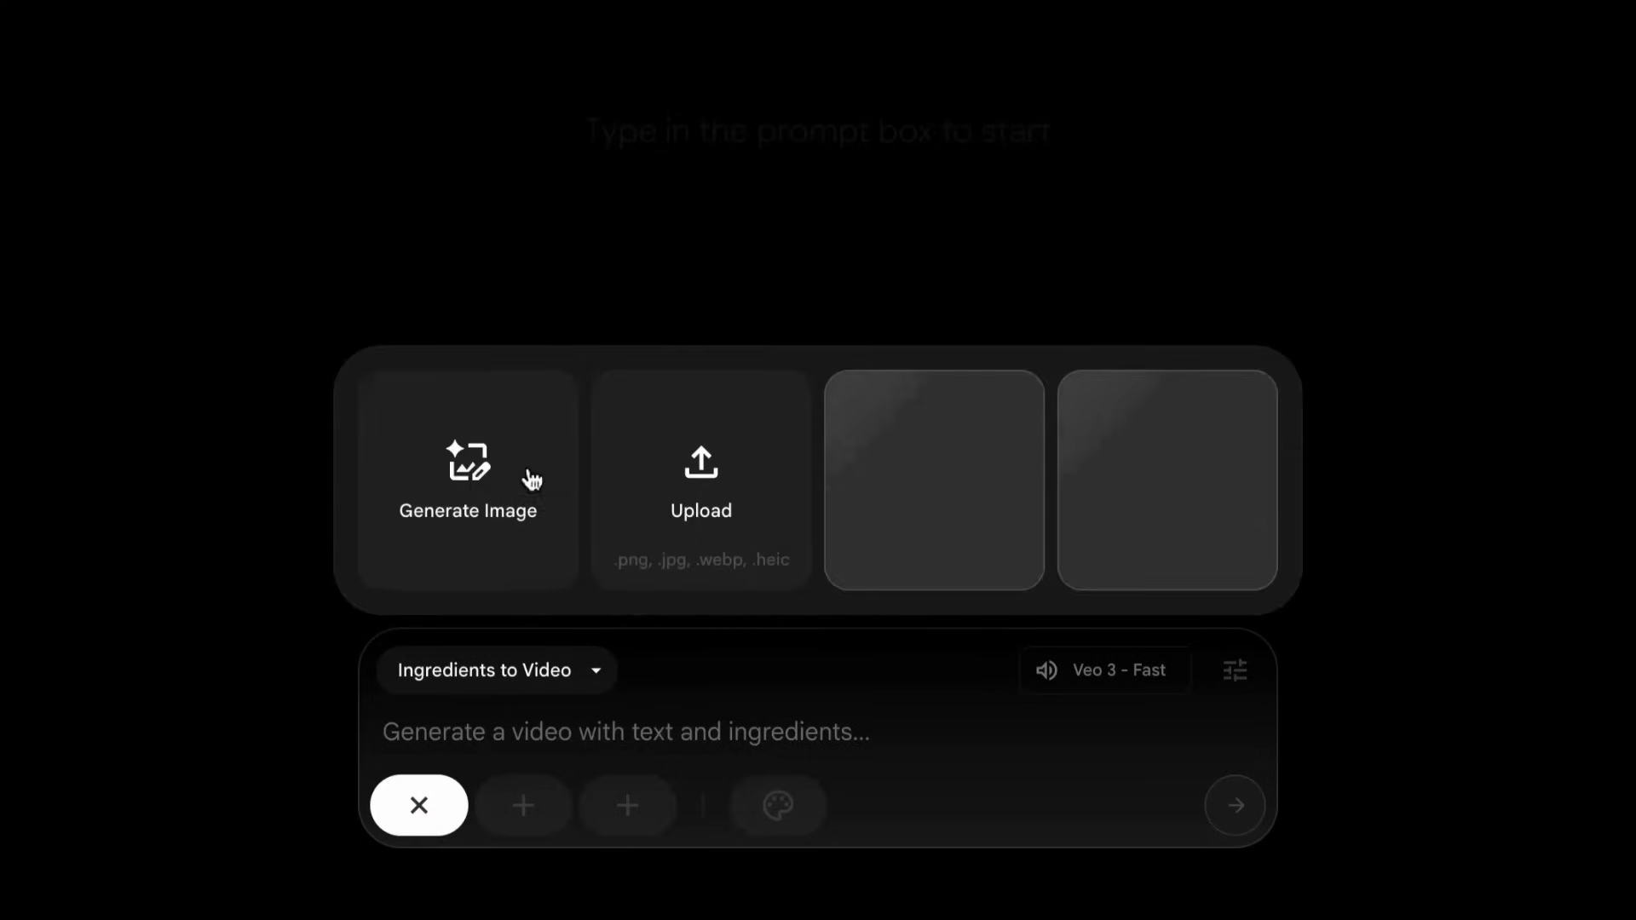
click(698, 475)
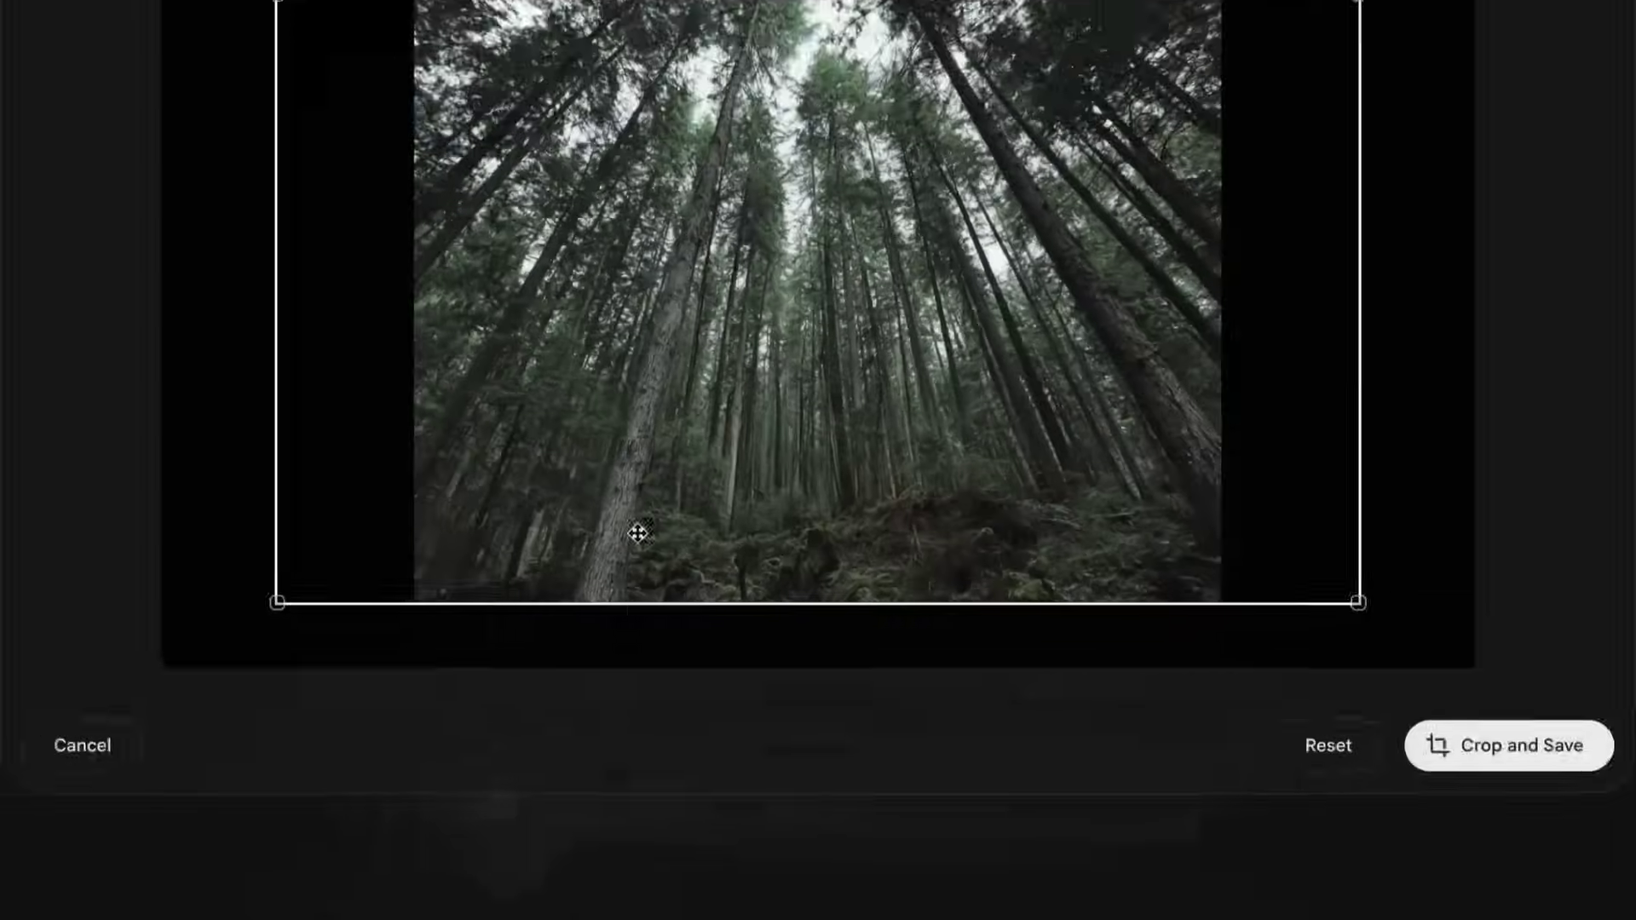
drag(1178, 255, 1080, 307)
drag(452, 307, 547, 355)
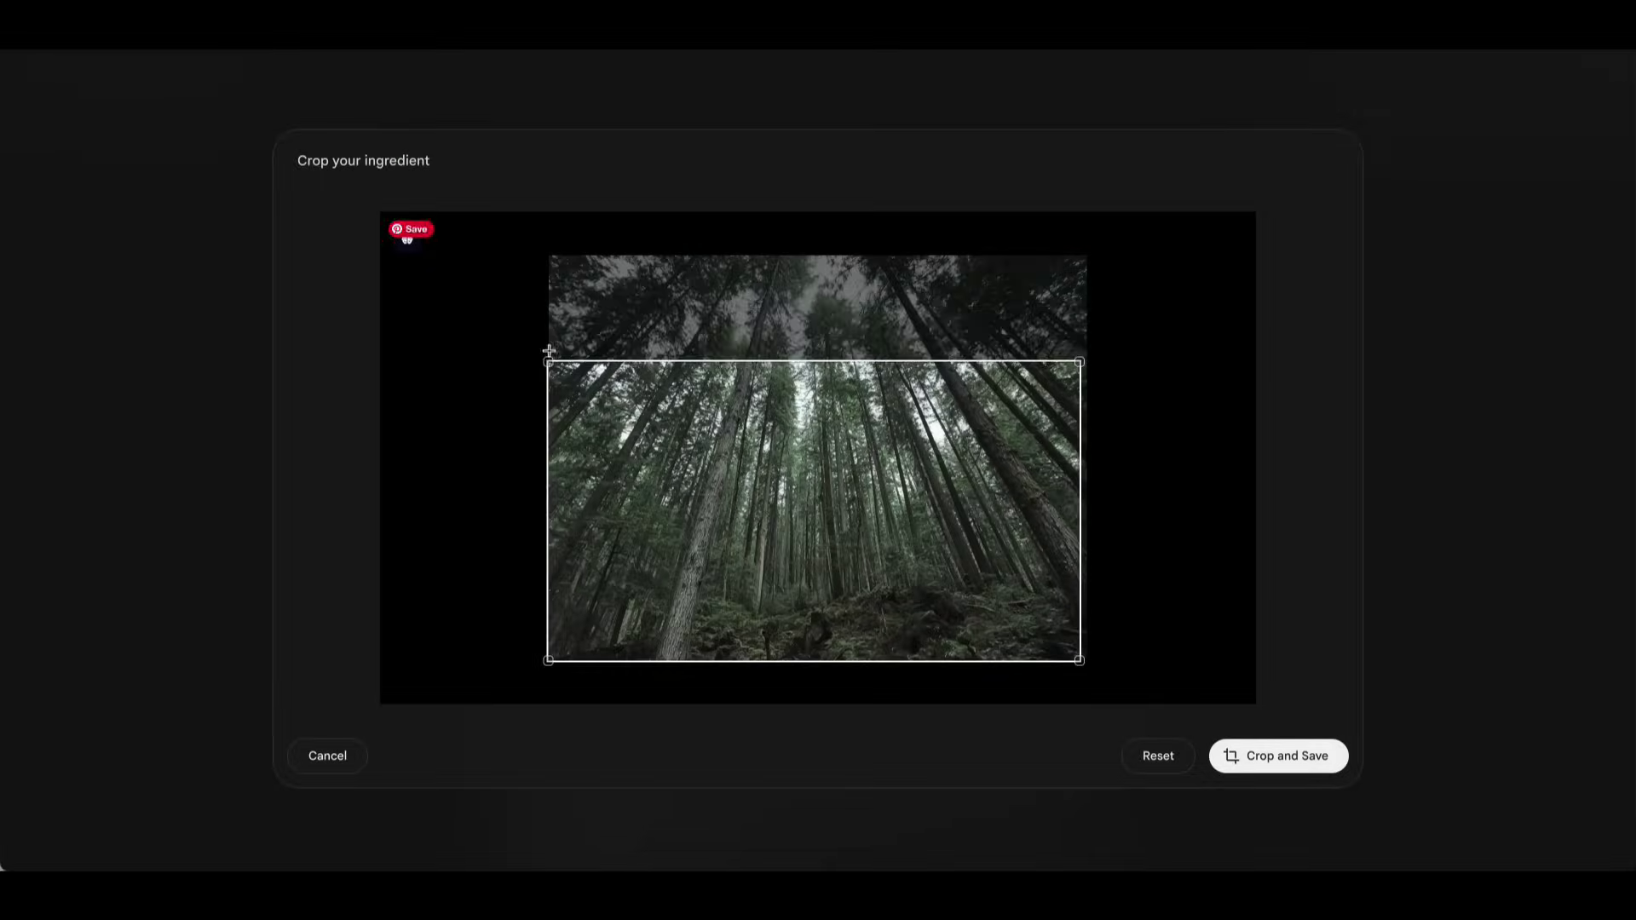
click(1278, 756)
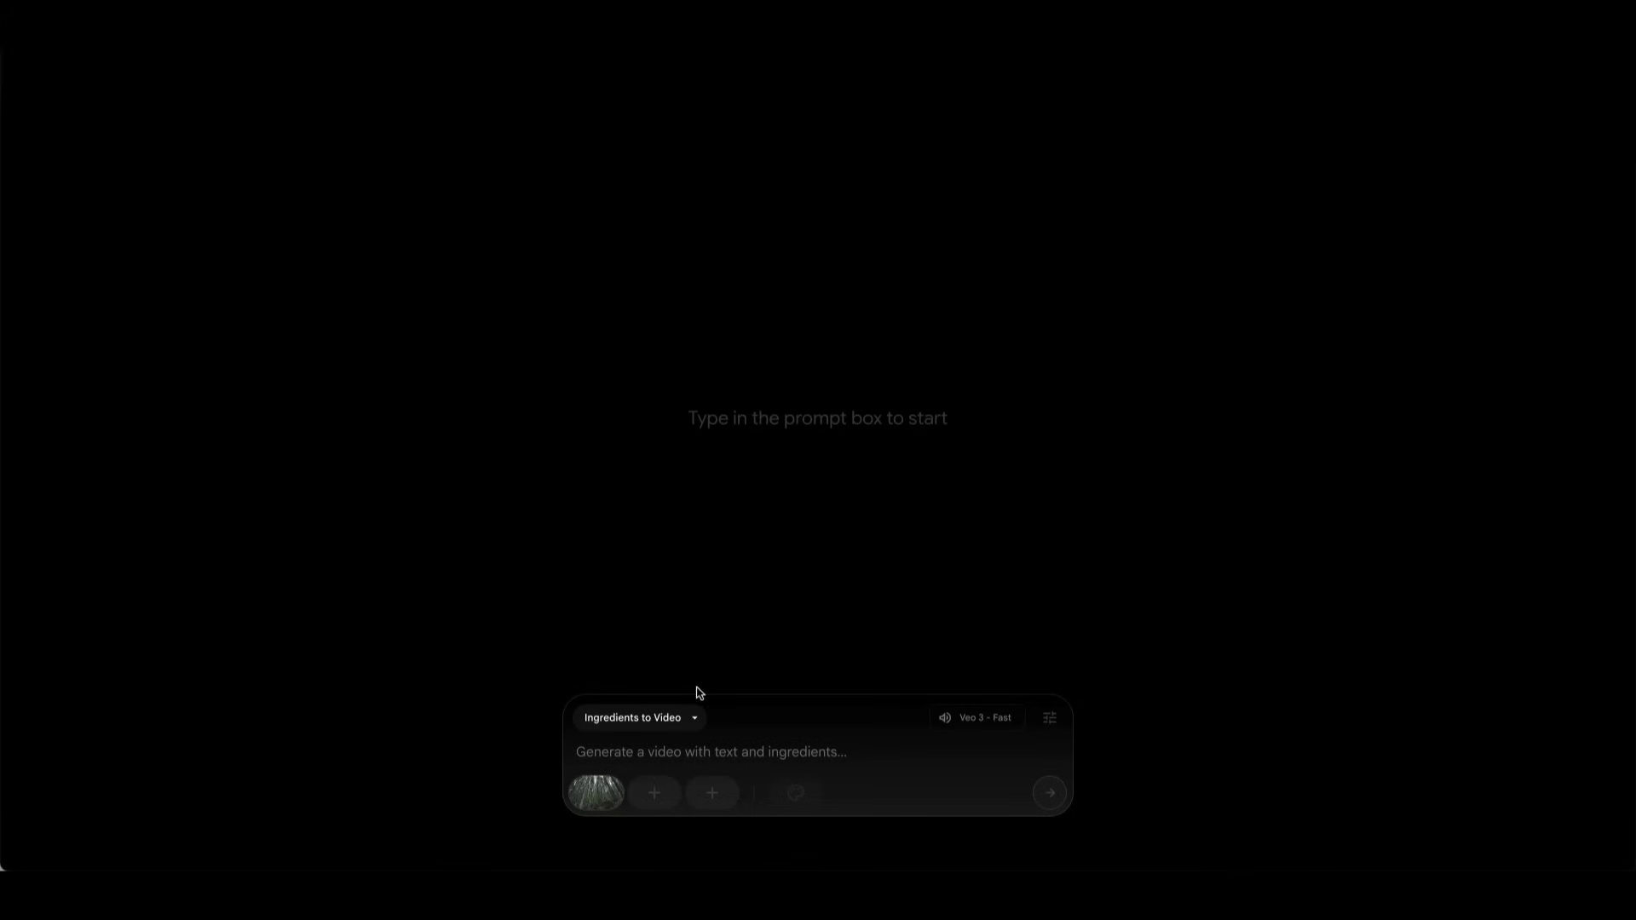
Step: Add the concrete KFC building image as the second ingredient and enter the cinematic prompt about a brutalist structure emerging in a dense forest
mouse_move(599, 805)
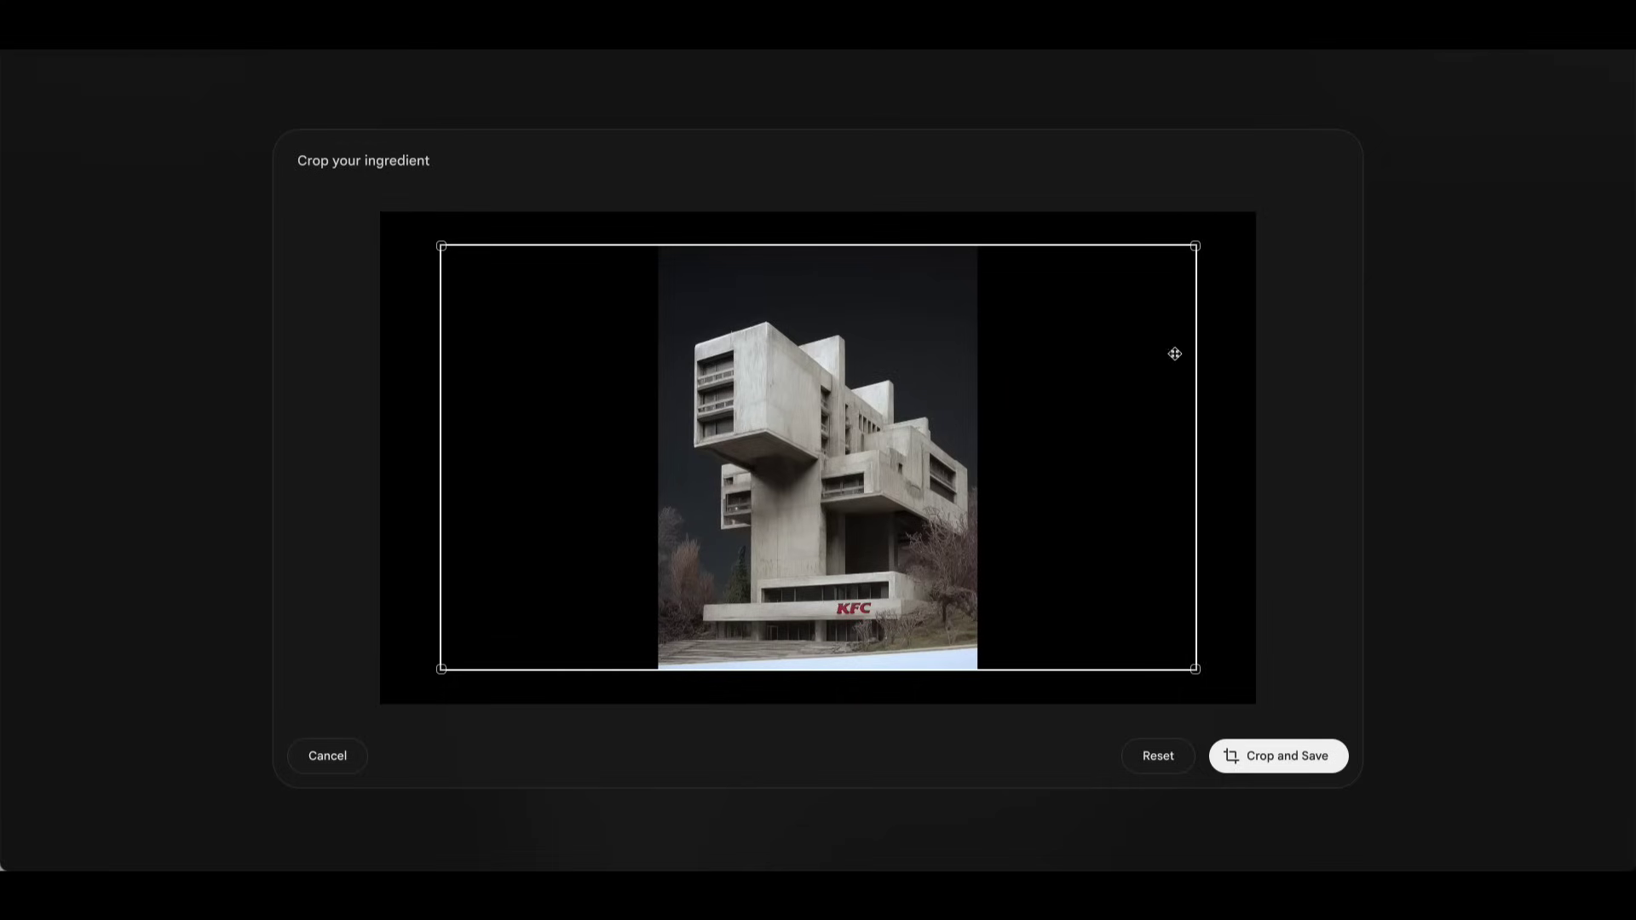
click(1293, 756)
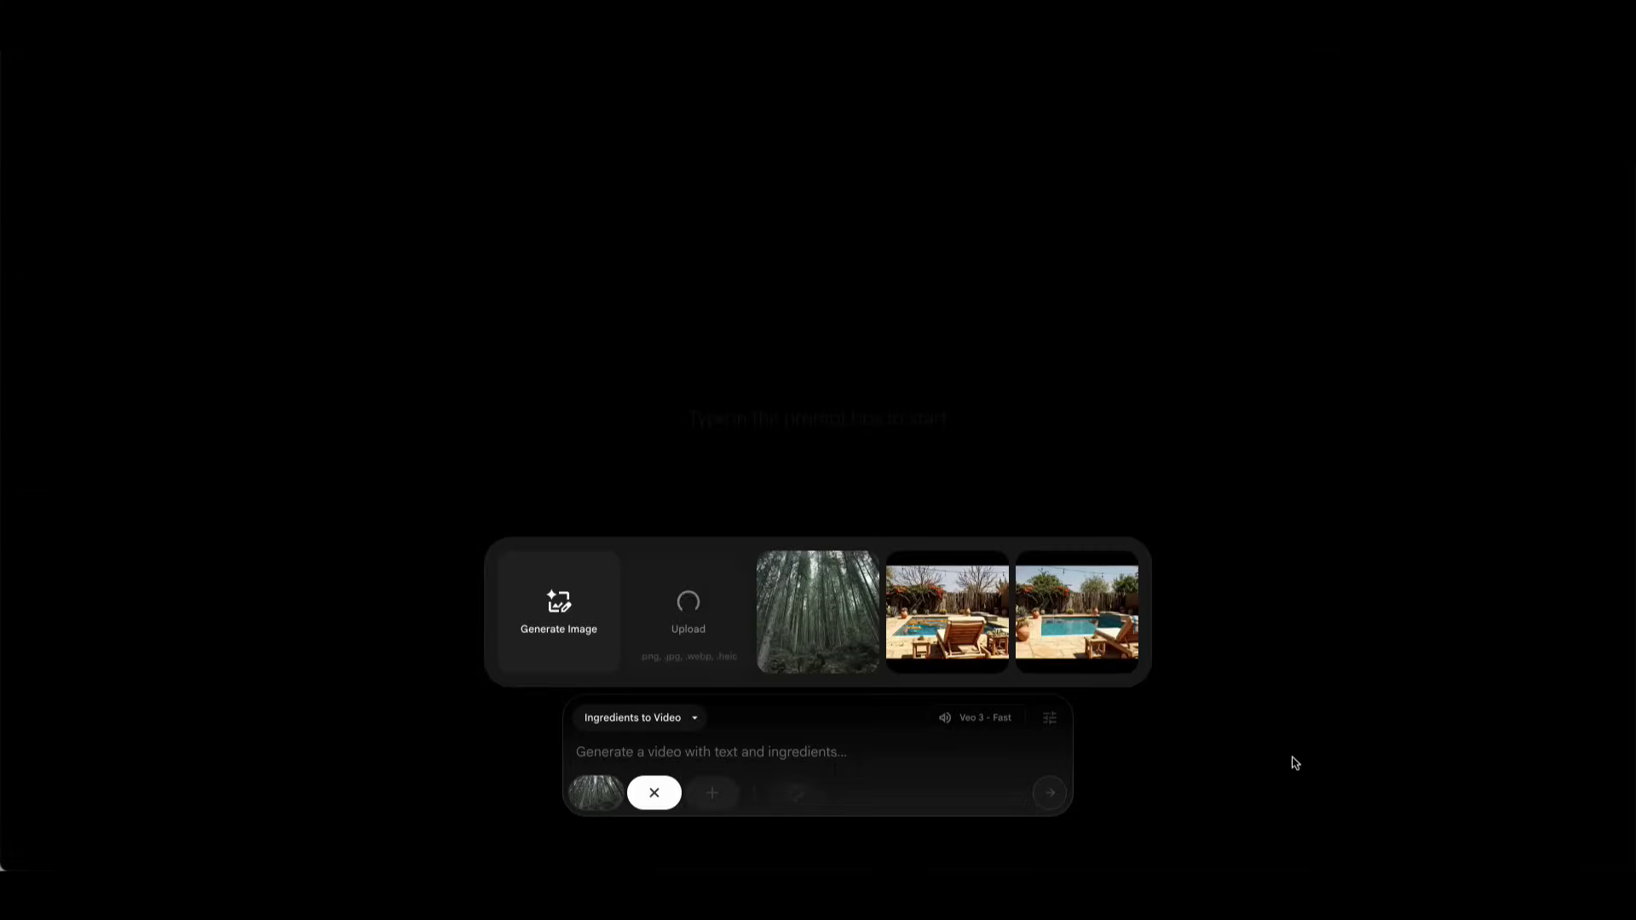
click(604, 755)
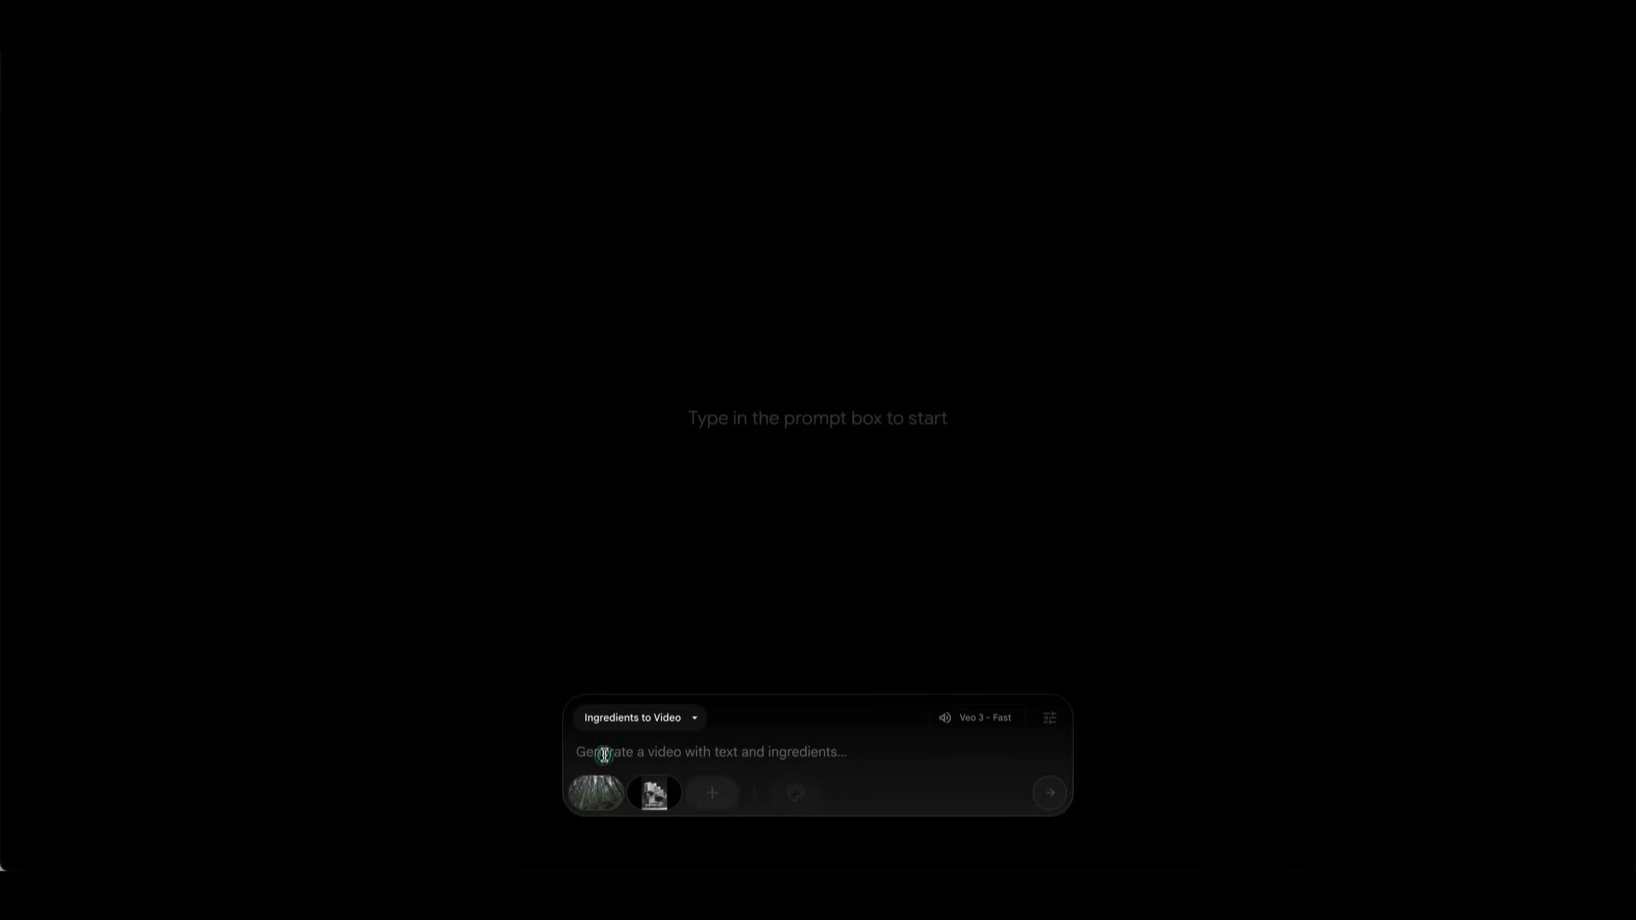
text(Cinematic wide shot, camera slowly tracking through a dense forest of towering trees. Shafts of light cut through the canopy, mist drifting between trunks. Suddenly, the ground shakes slightly as a massive brutalist concrete structure begins to emerge in the clearing. The building rises among the trees, its raw concrete surfaces stark against the natural green. The architecture is heavy and geometric, cantilevered blocks casting deep shadows, while the forest floor remains lush with ferns and moss. Birds scatter as the brutalist model completes itself, standing like a surreal monument in the wilderness. The camera circles slowly, capturing the striking contrast between the rigid concrete geometry and the organic verticality of the forest. Style: hyper-realistic, atmospheric, industrial brutalism colliding with pristine nature.)
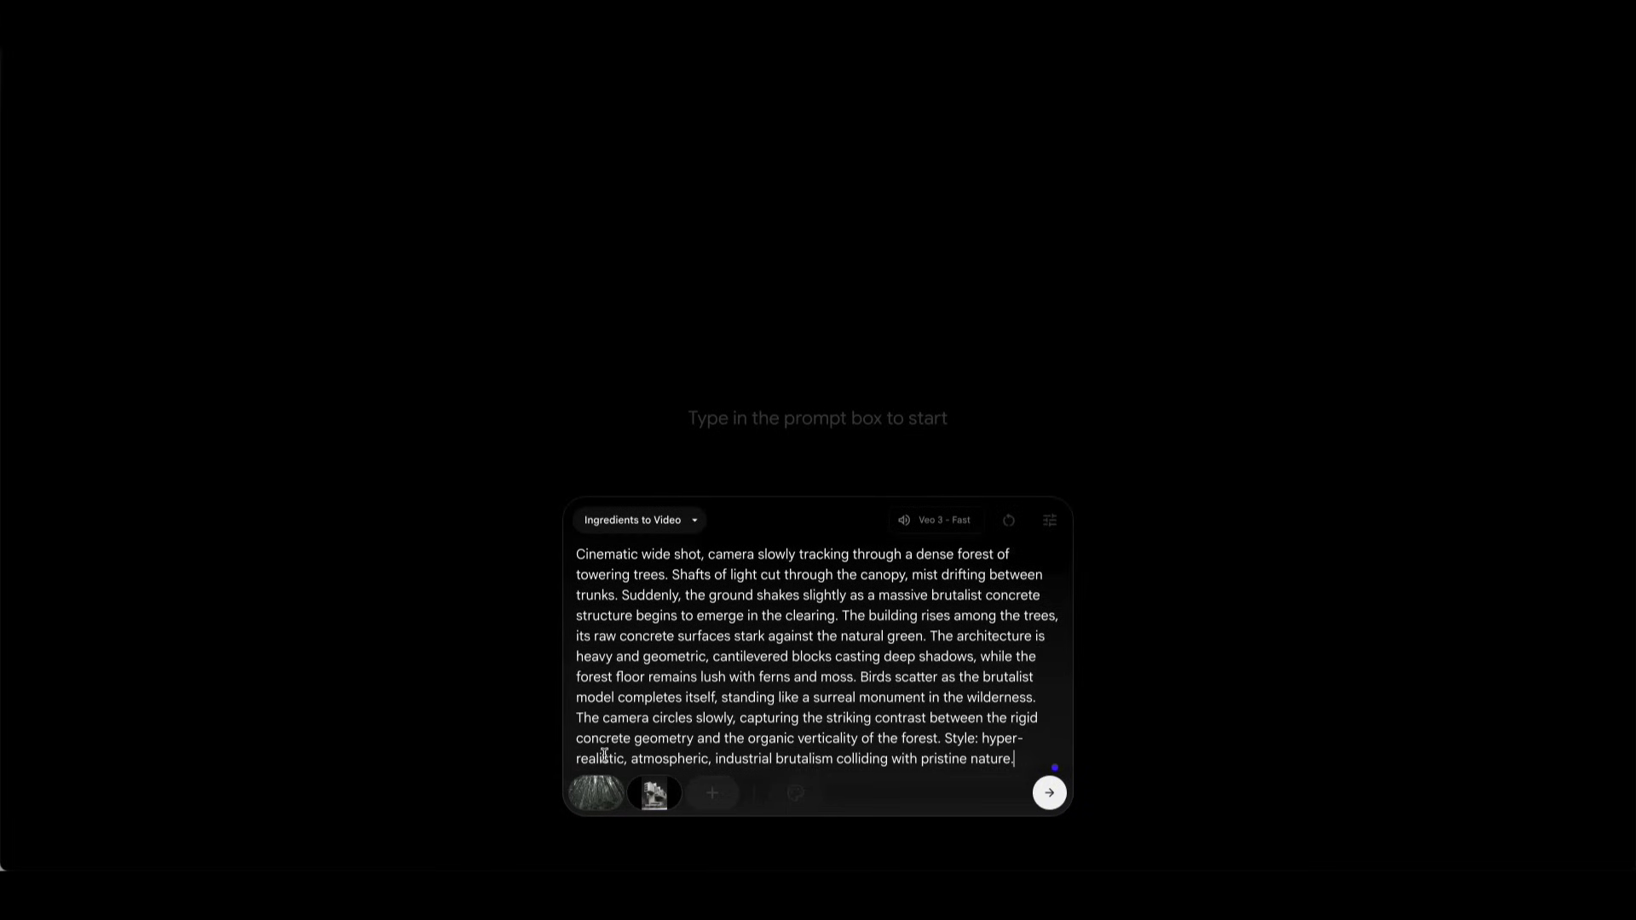
Step: Generate the forest and building video using Veo 2 - Fast with 2 outputs per prompt, and play the second result
click(1052, 801)
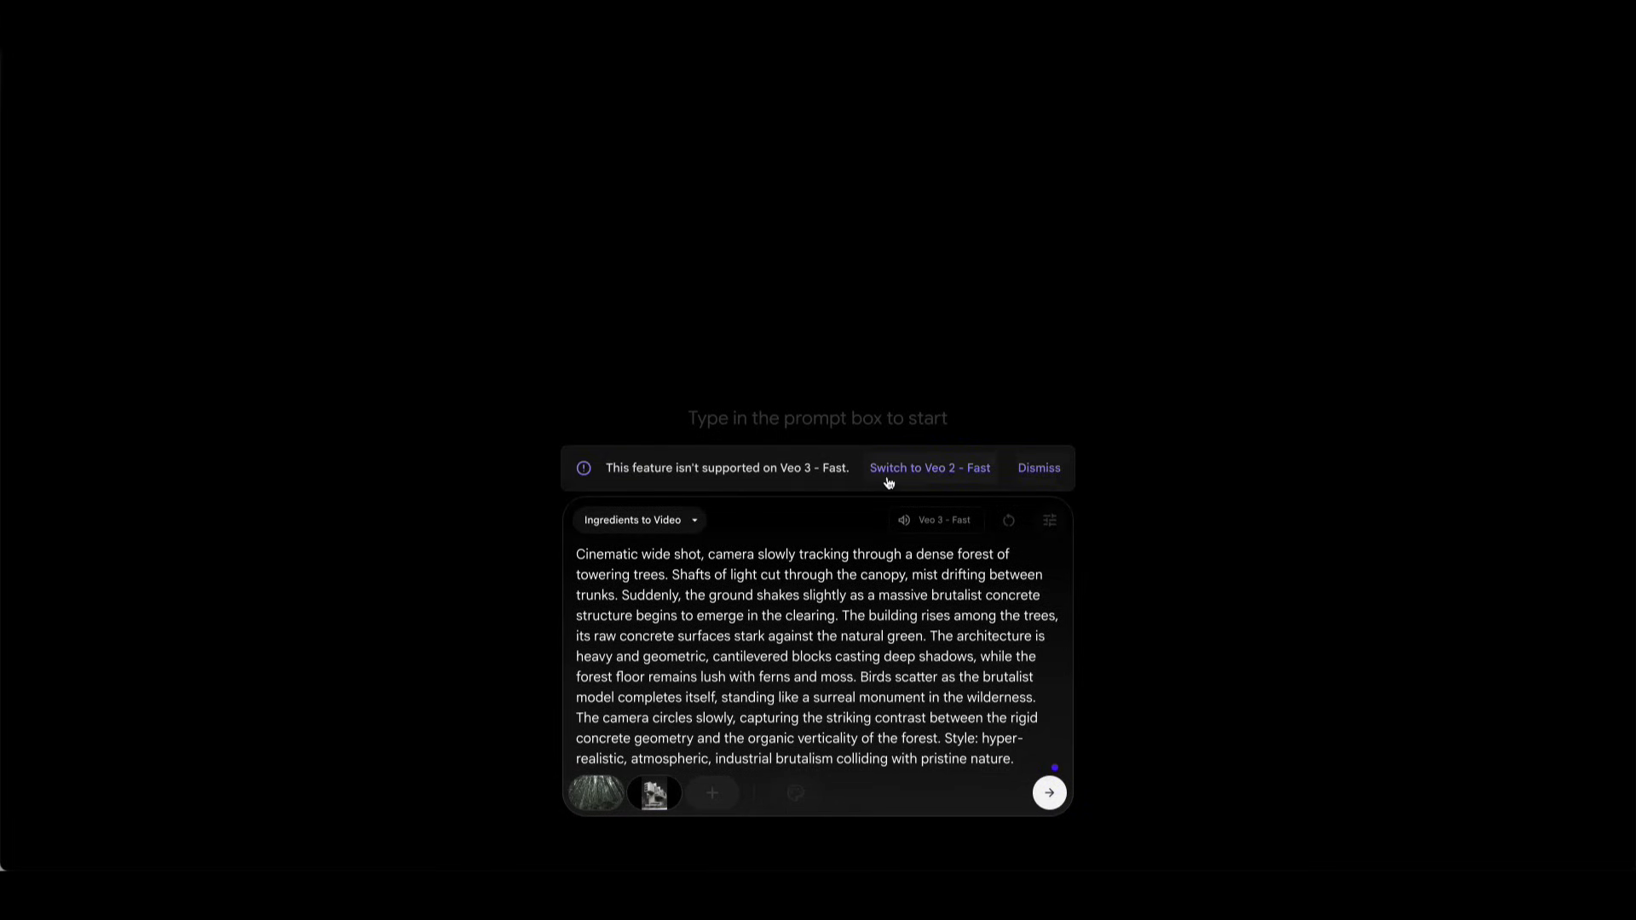
click(946, 468)
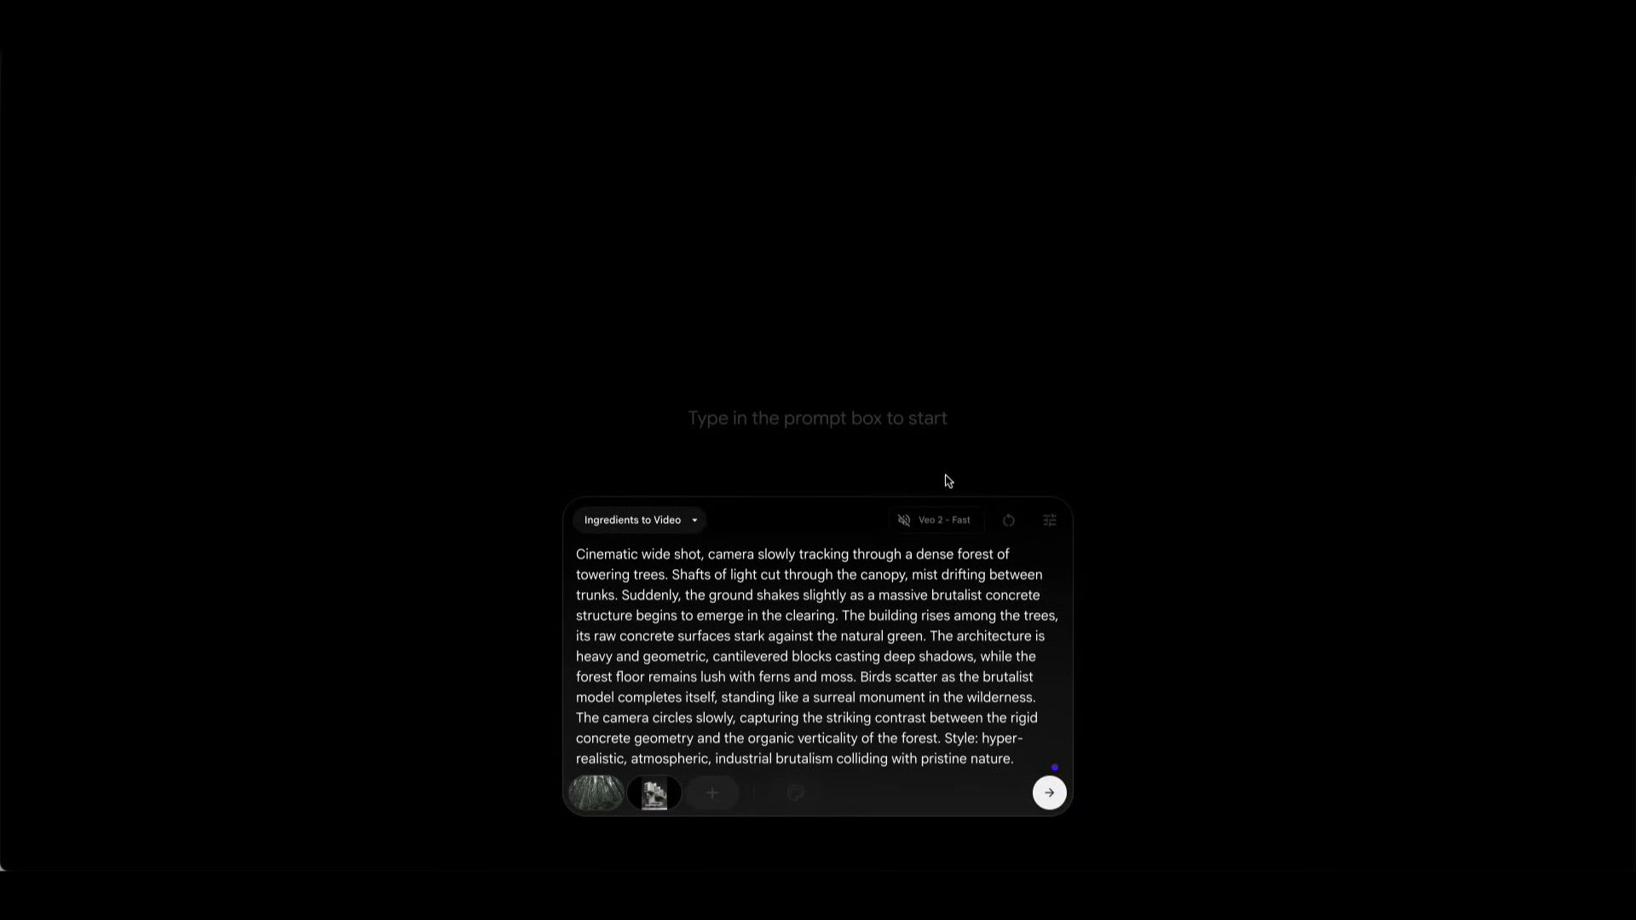
click(947, 522)
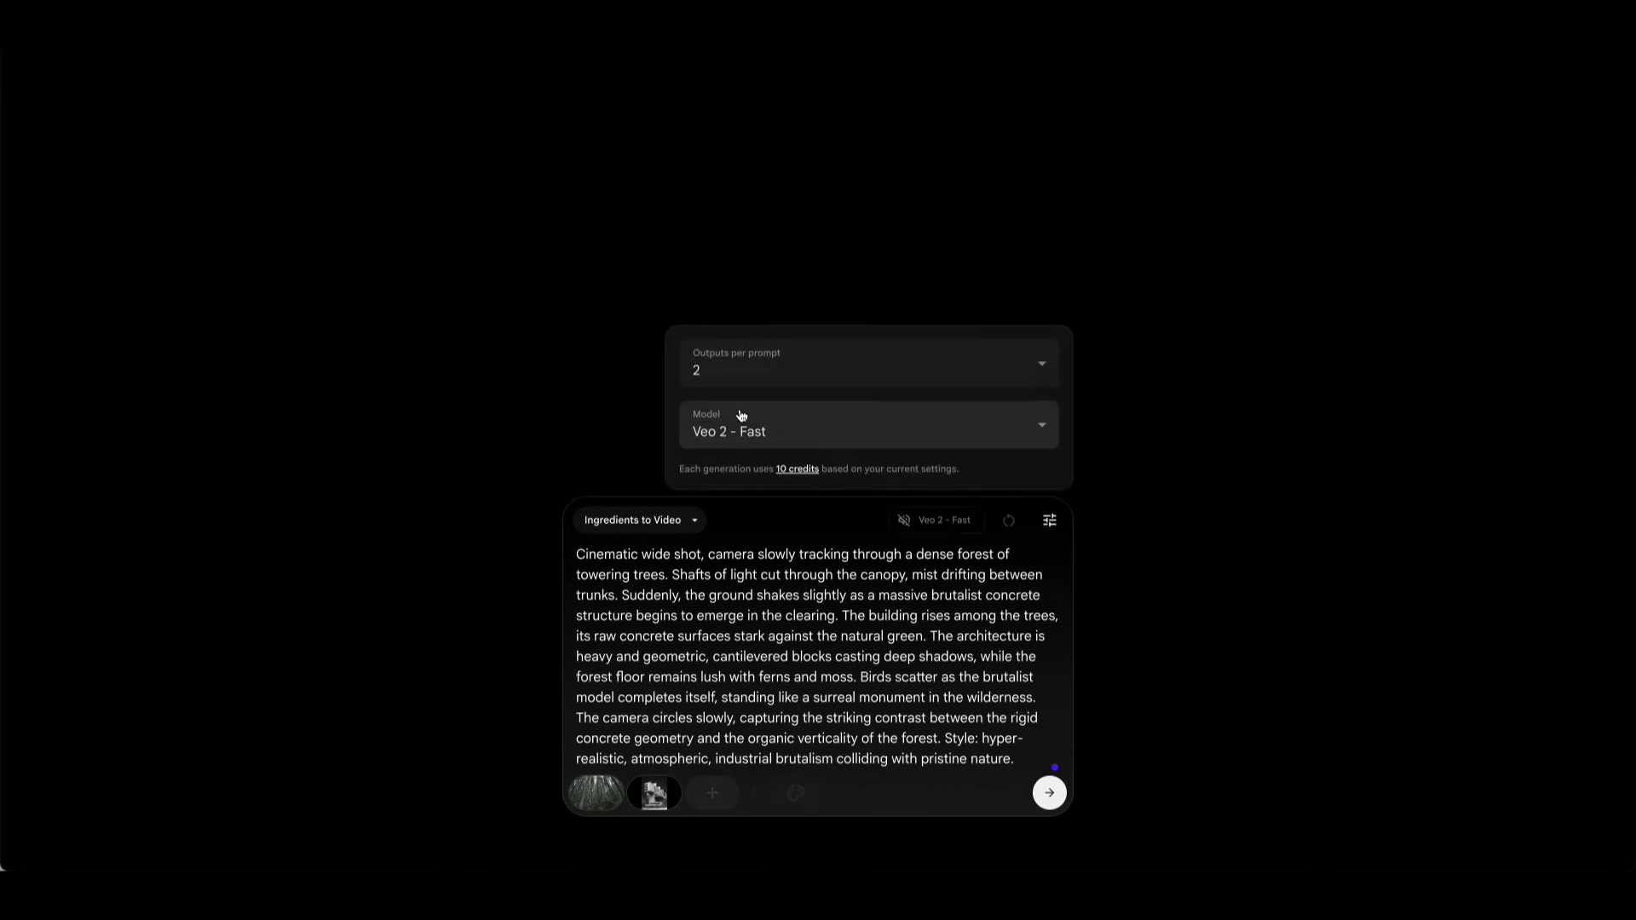
click(747, 418)
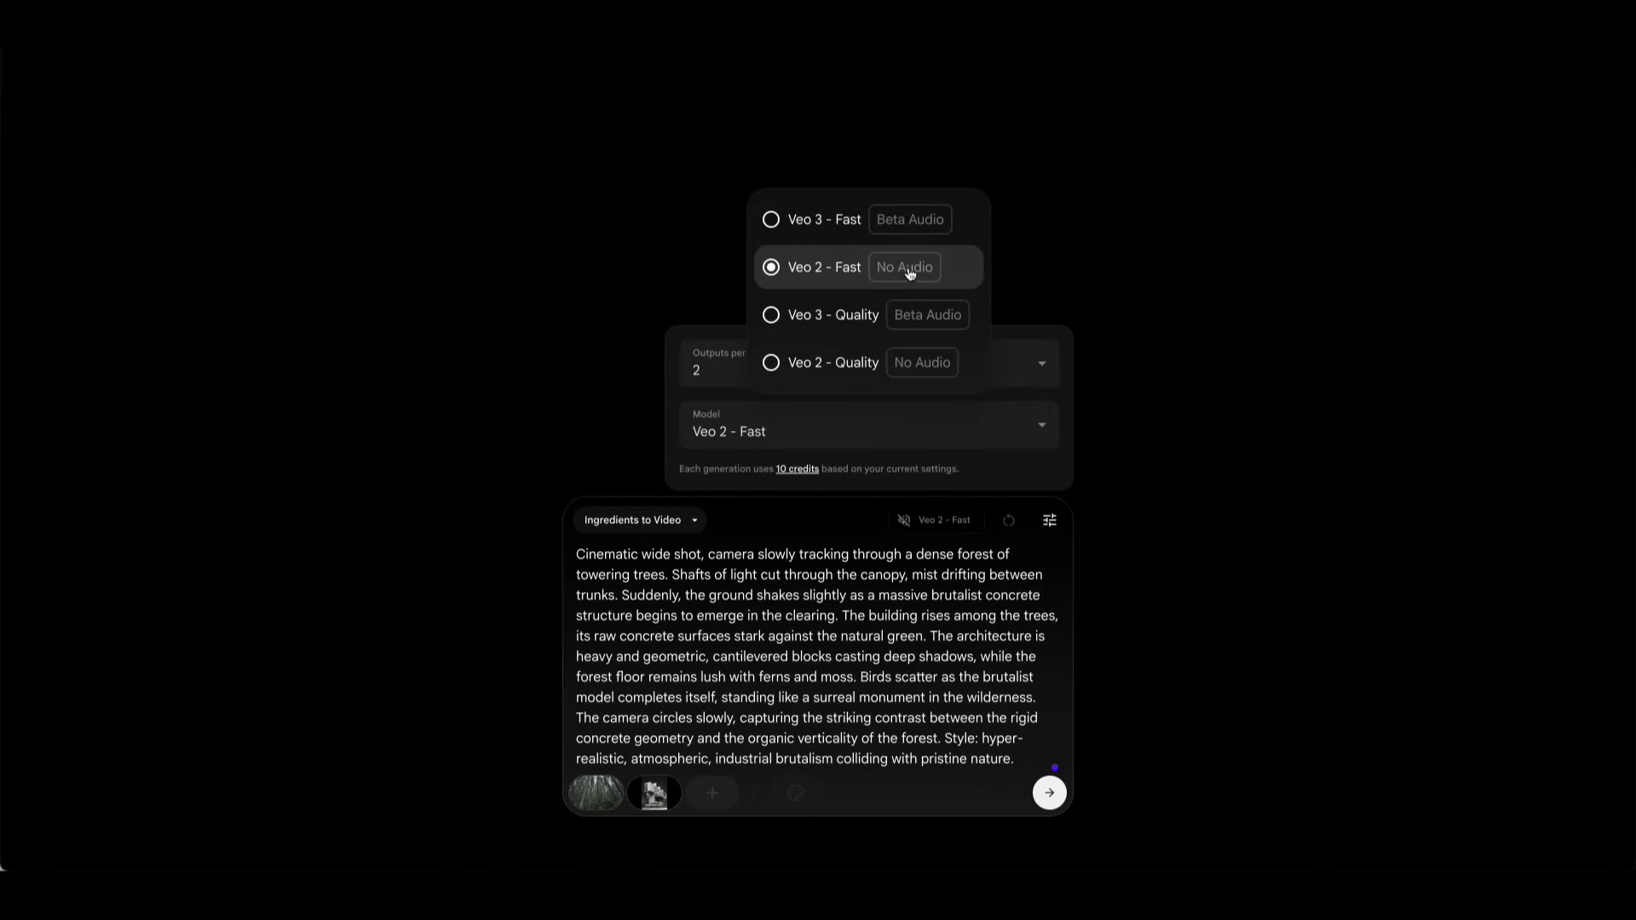
click(703, 373)
click(701, 369)
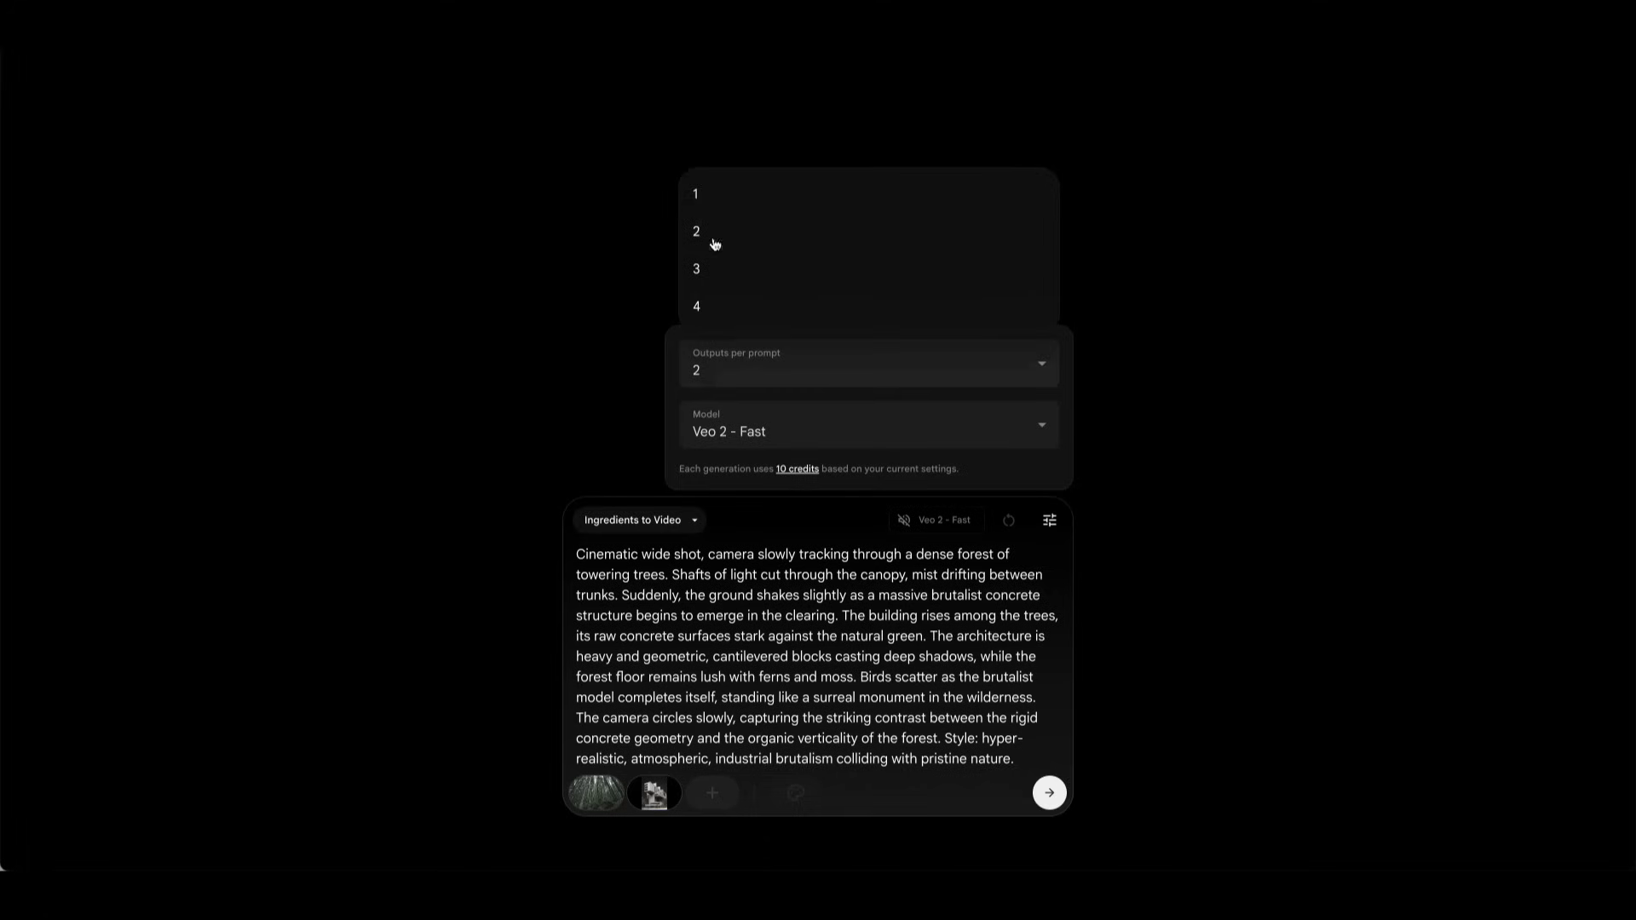
click(573, 326)
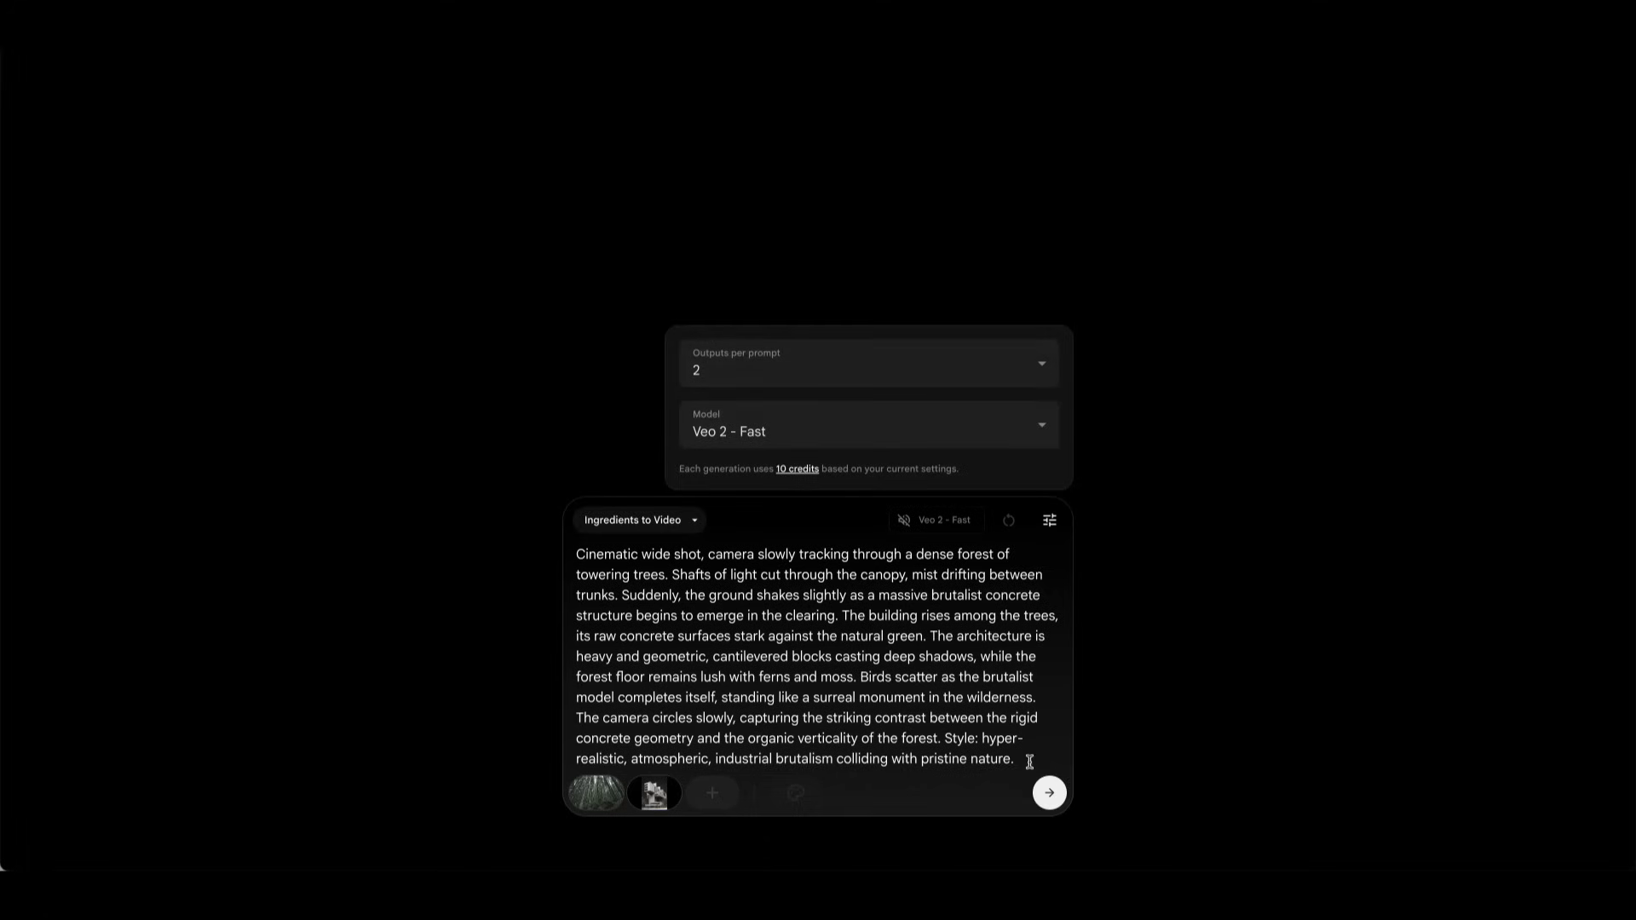
click(1049, 793)
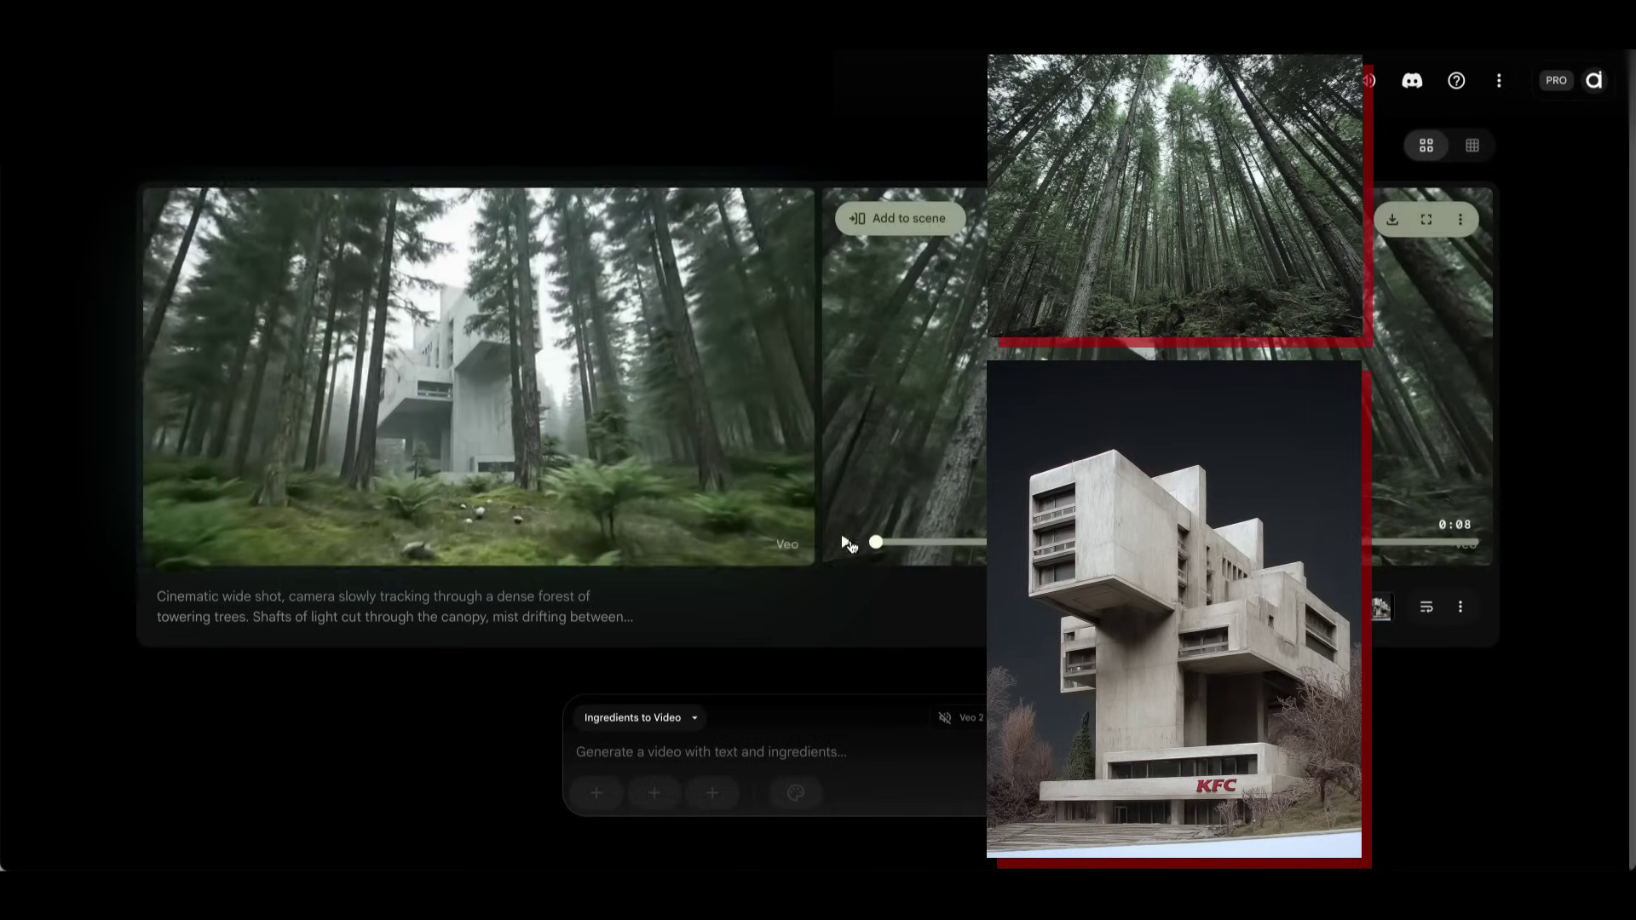
click(845, 542)
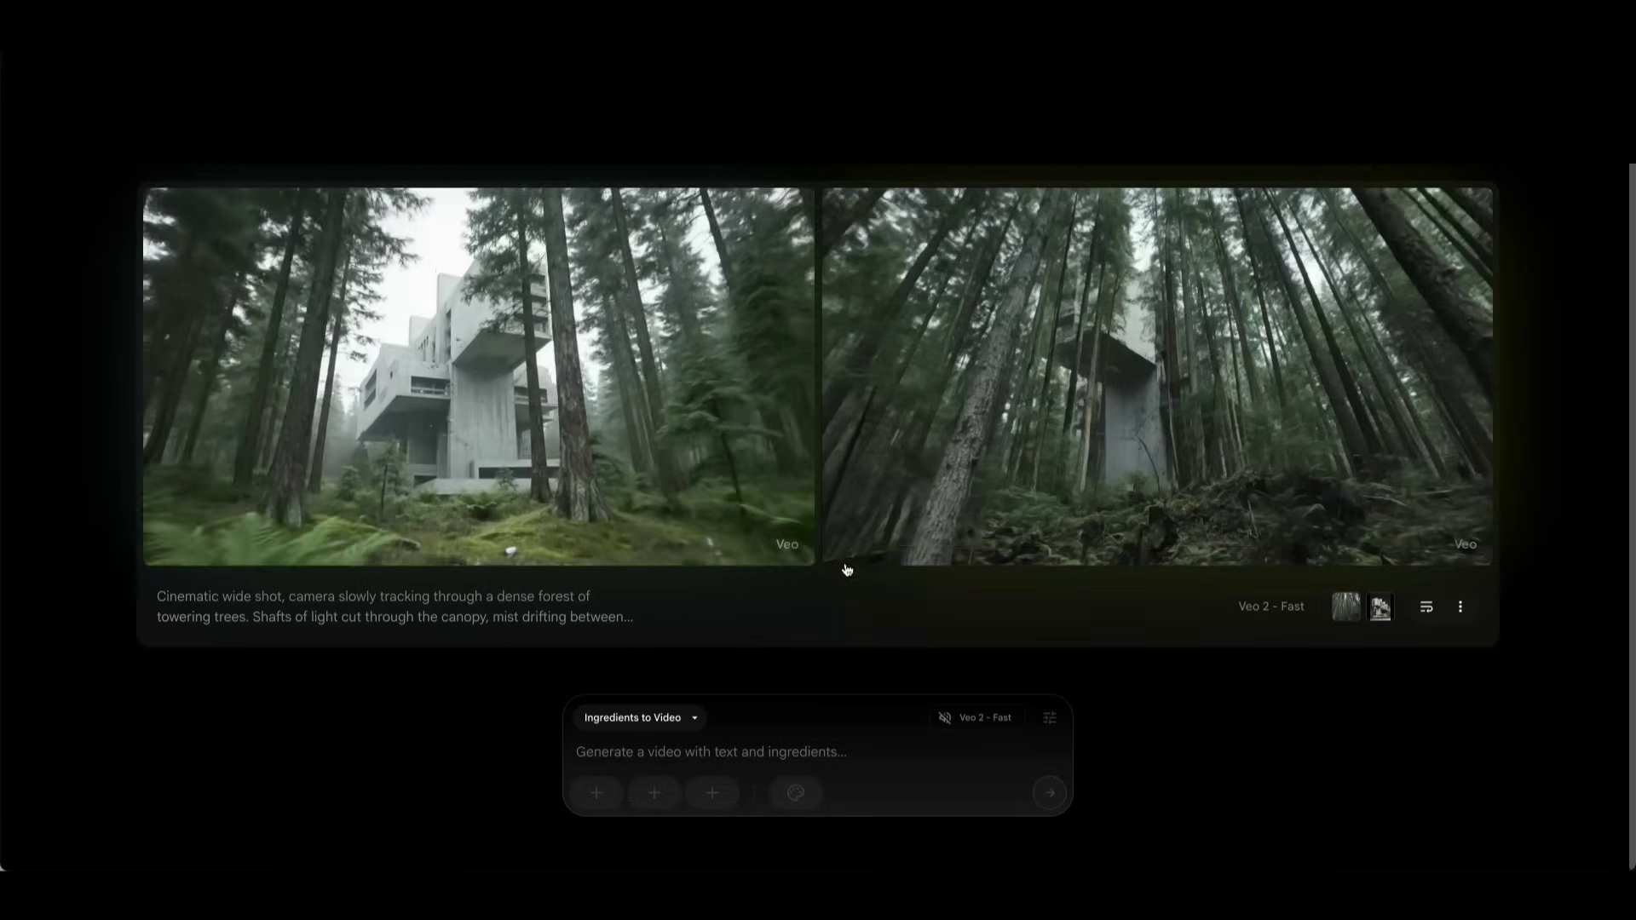
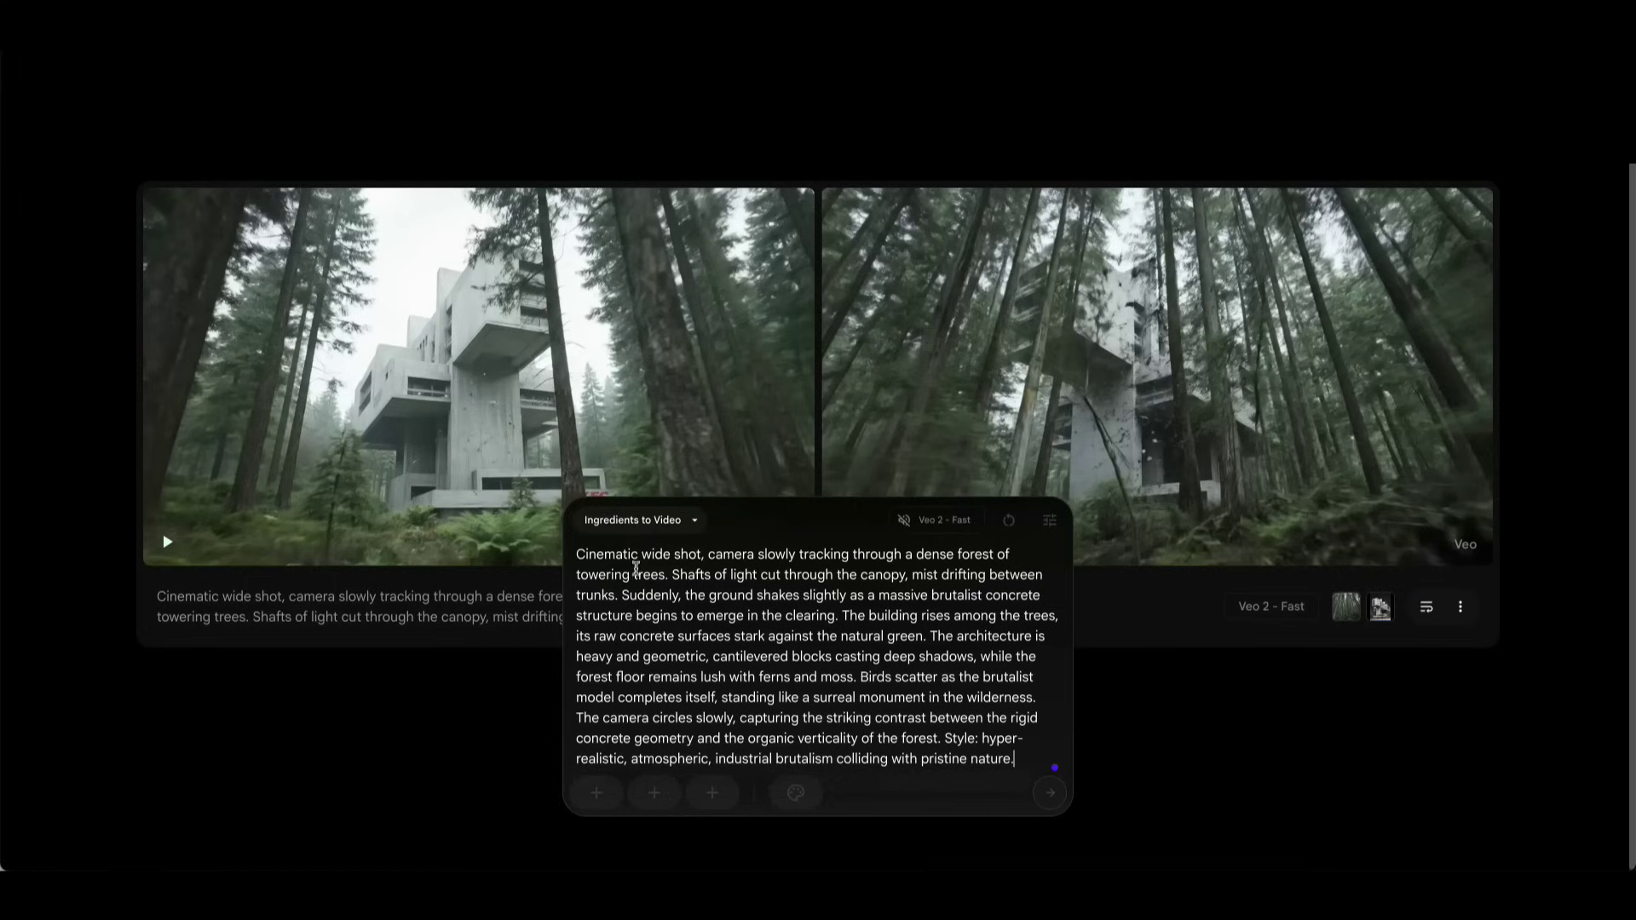
Step: Switch the brutalist forest prompt to Text to Video and set the model to Veo 3 - Fast
drag(589, 558, 735, 731)
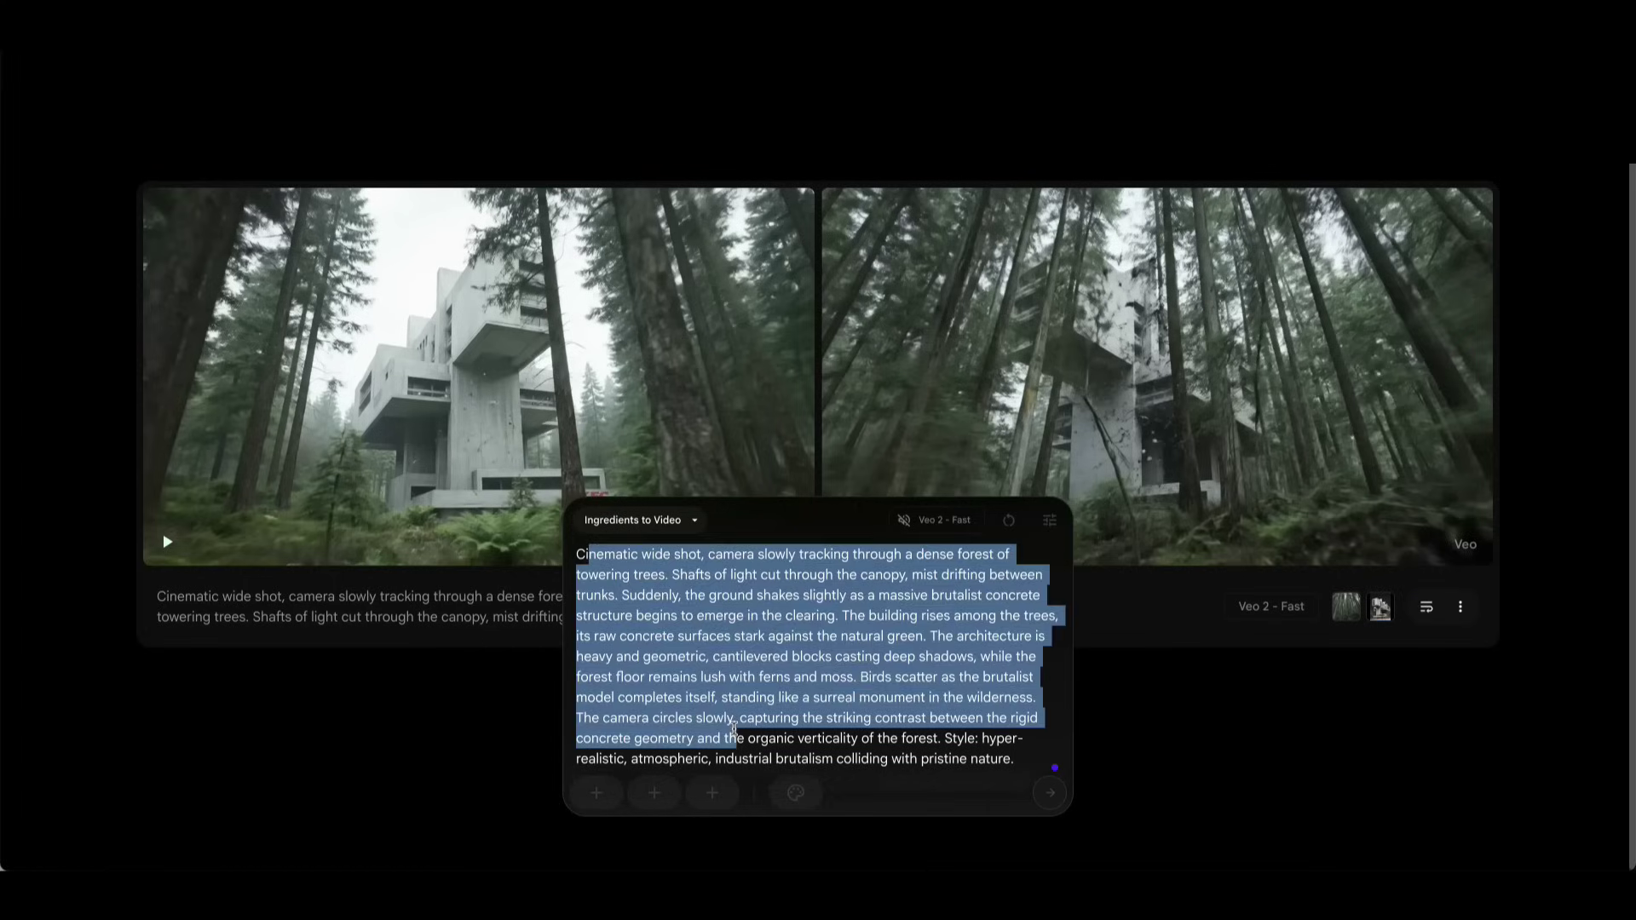
click(874, 750)
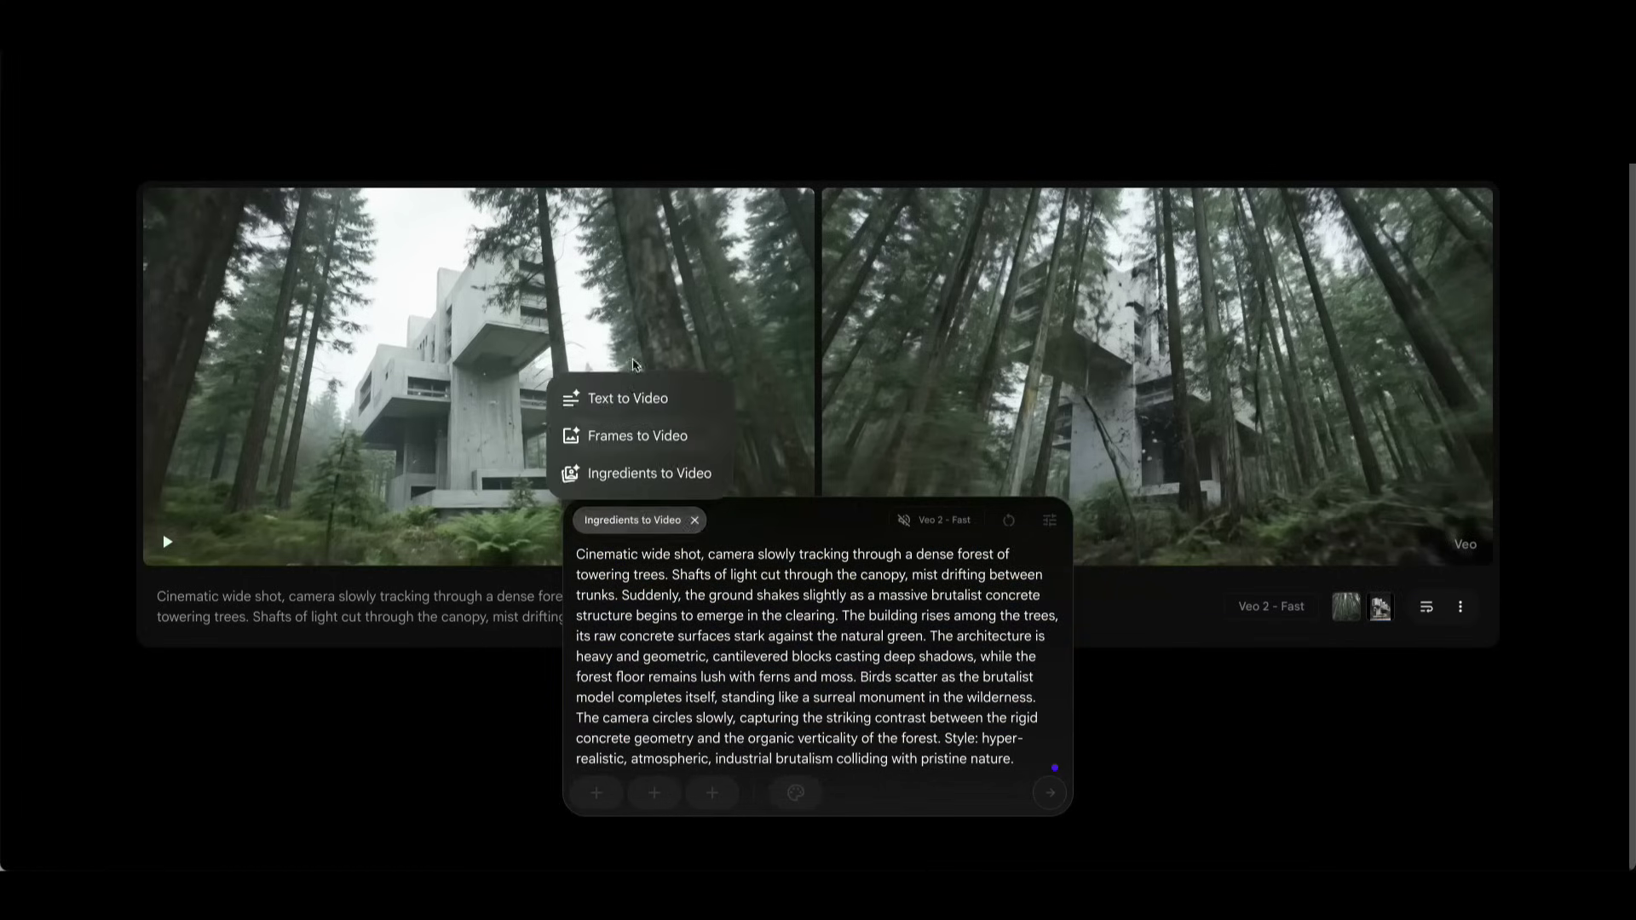
click(625, 401)
click(946, 526)
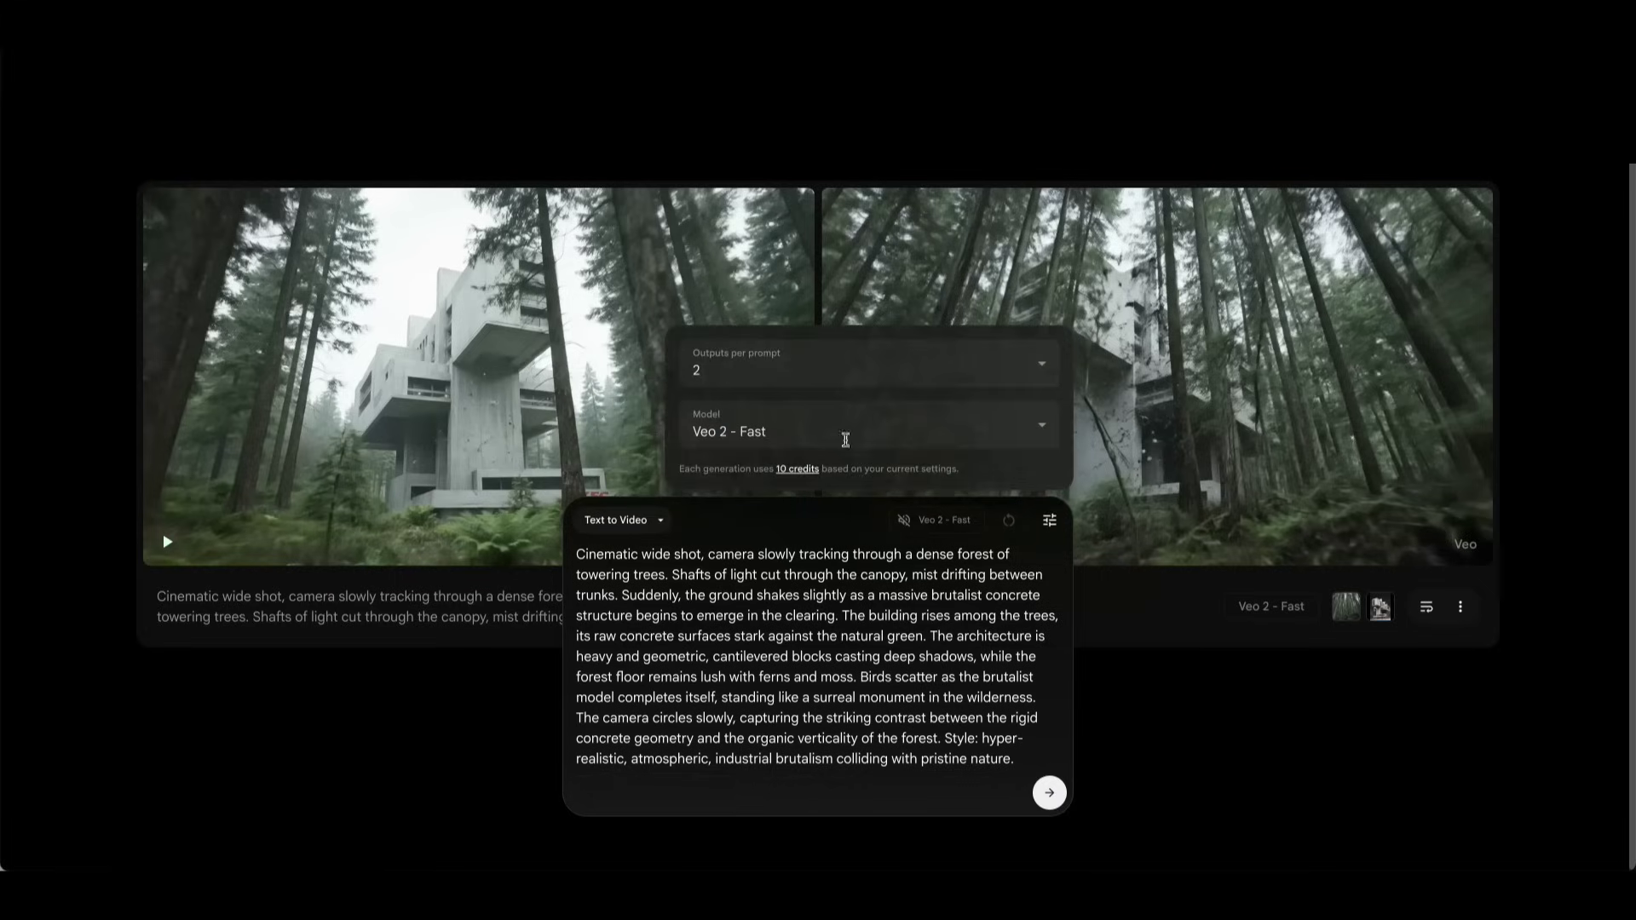
click(820, 428)
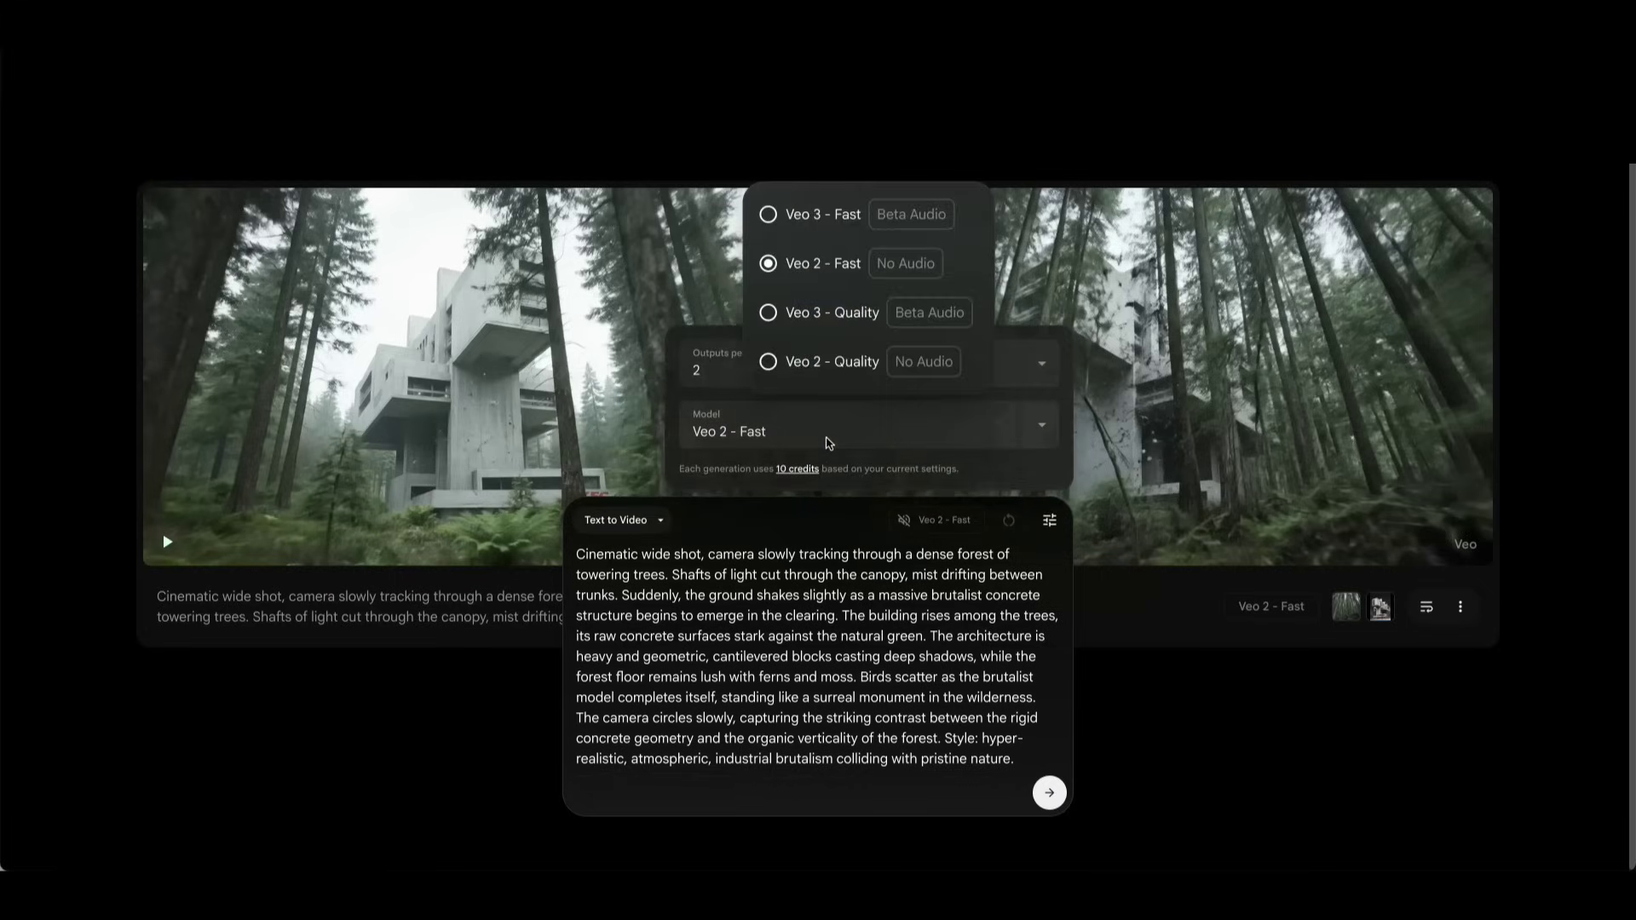
click(839, 225)
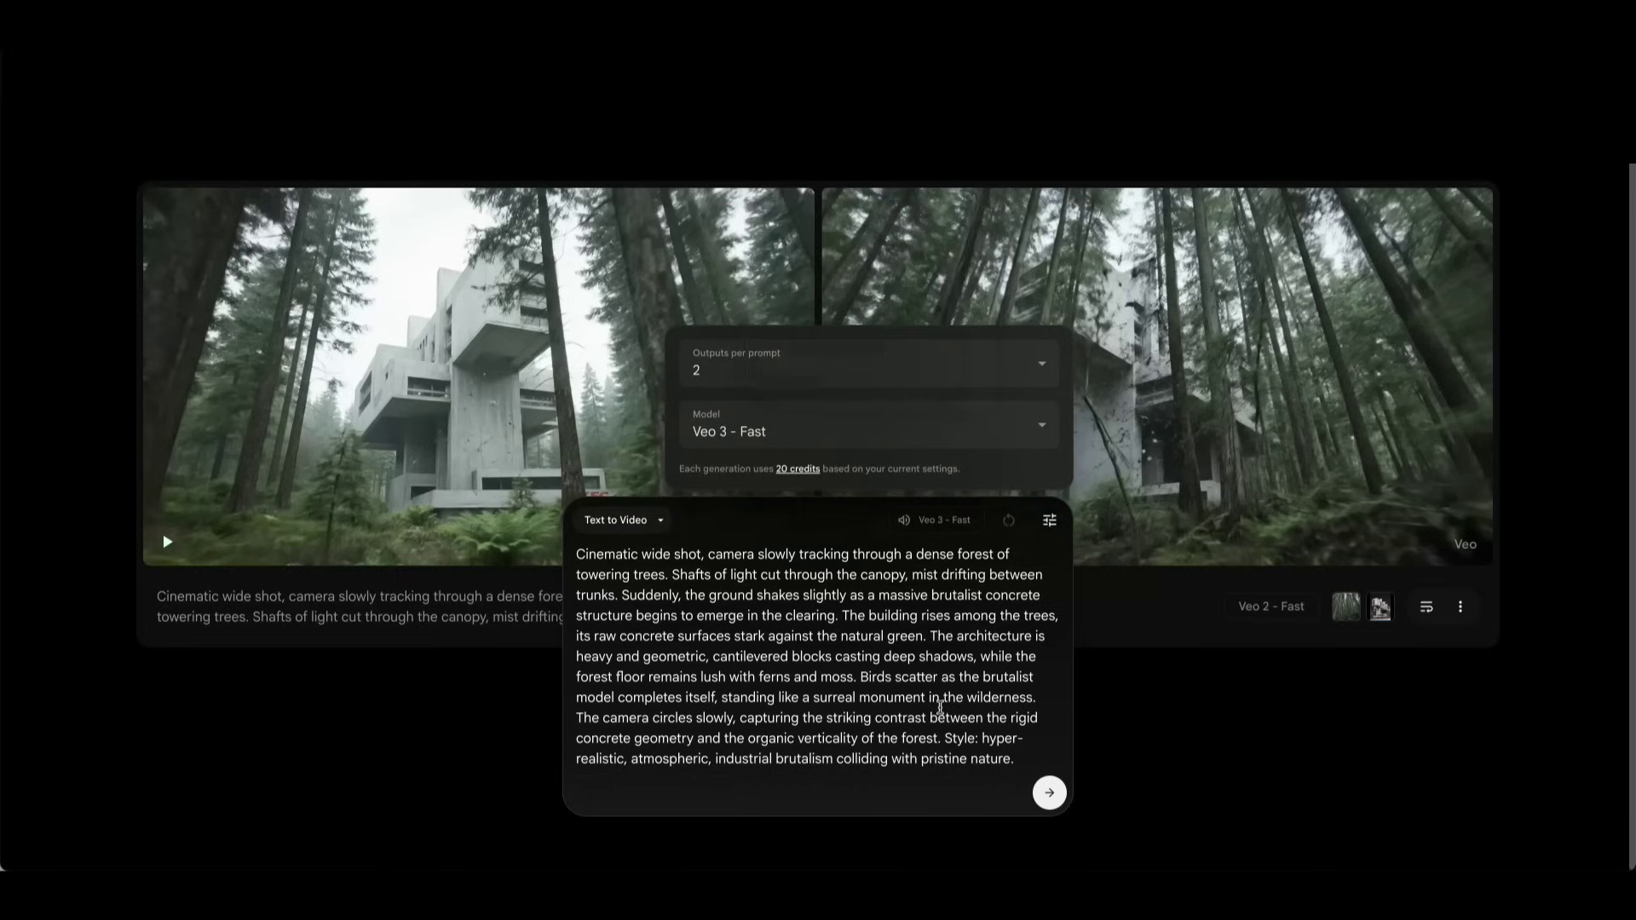
Step: Set the outputs per prompt to 1 and generate the text-only brutalist forest video
click(864, 380)
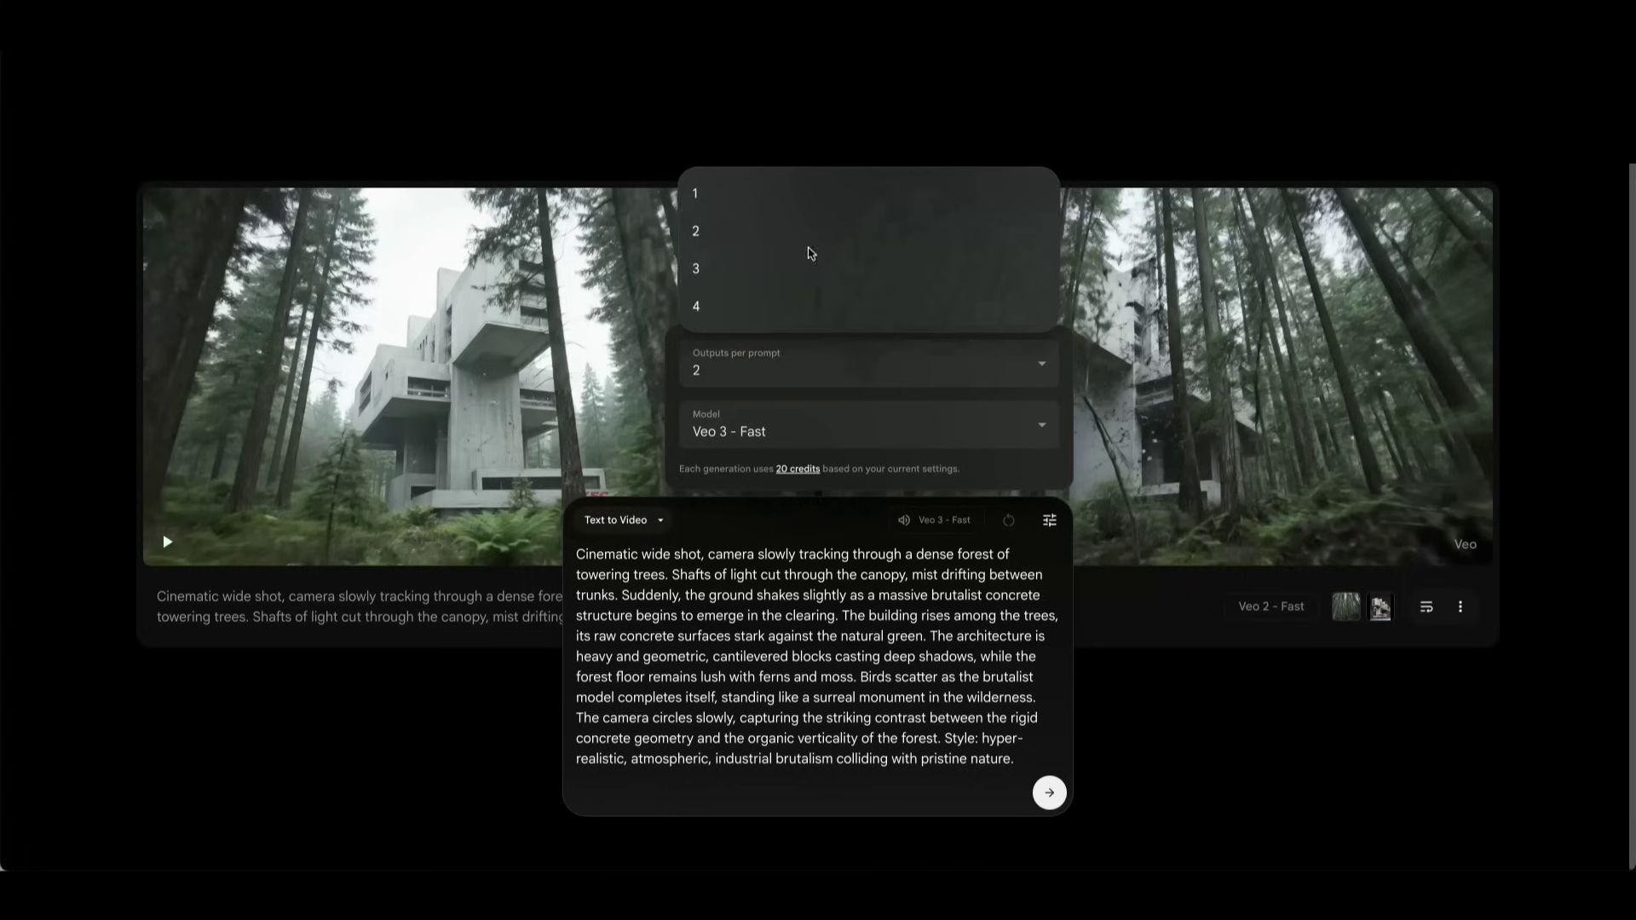
click(798, 200)
click(806, 611)
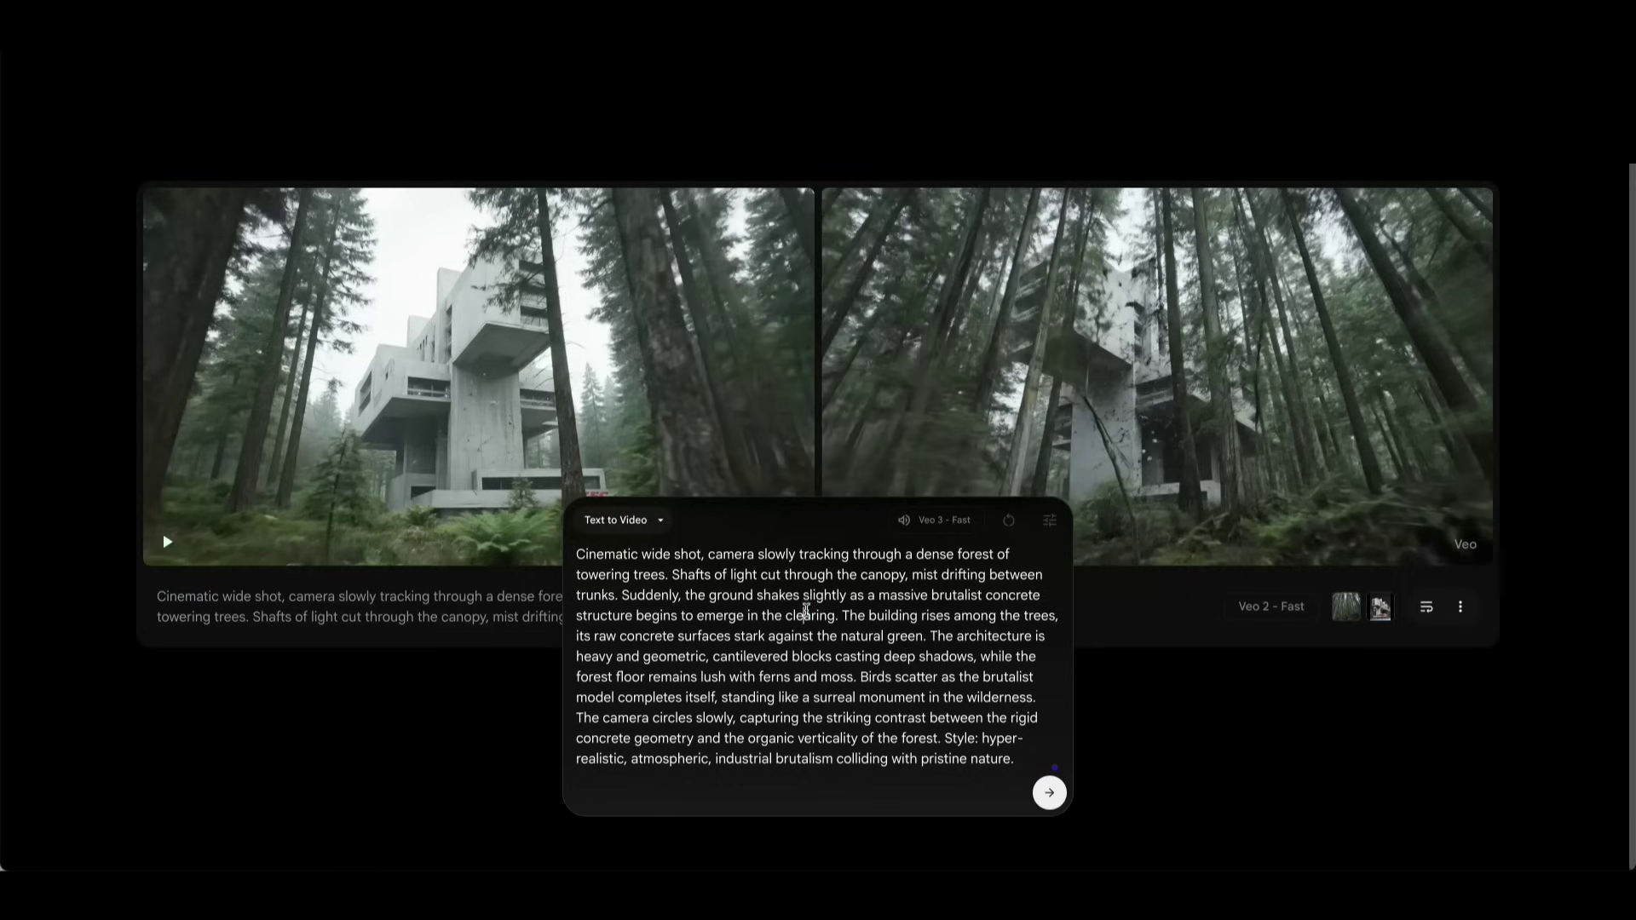
click(1050, 795)
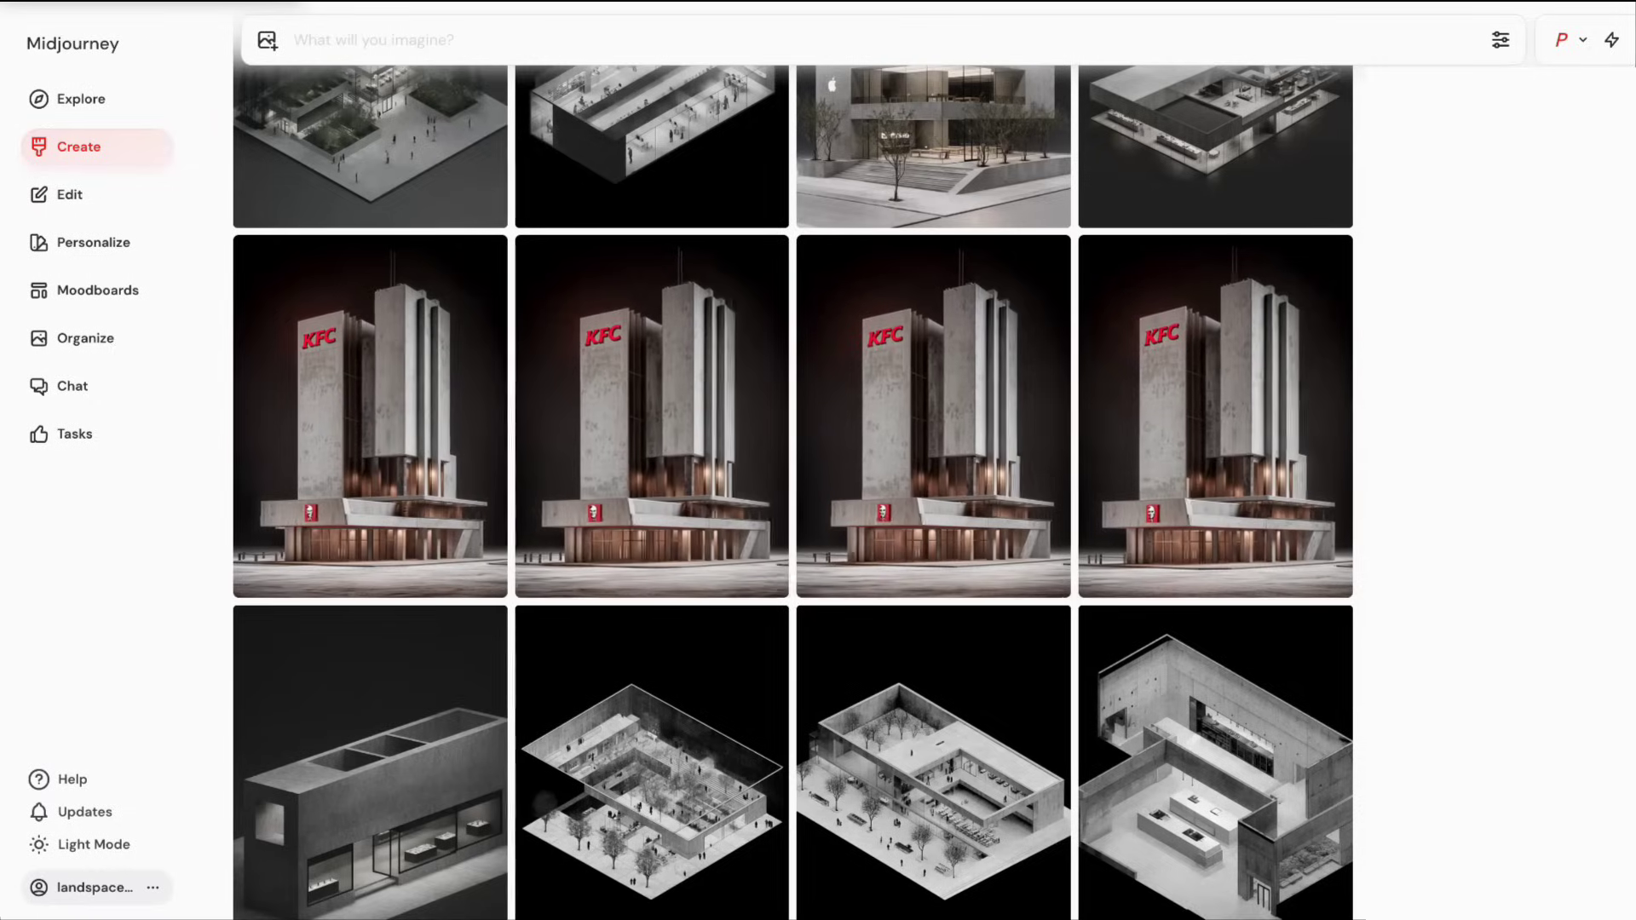
Step: In Midjourney, view an animated KFC tower clip at full size and browse the concrete KFC building images and animations
scroll(816, 300, up, 2)
scroll(816, 300, down, 1)
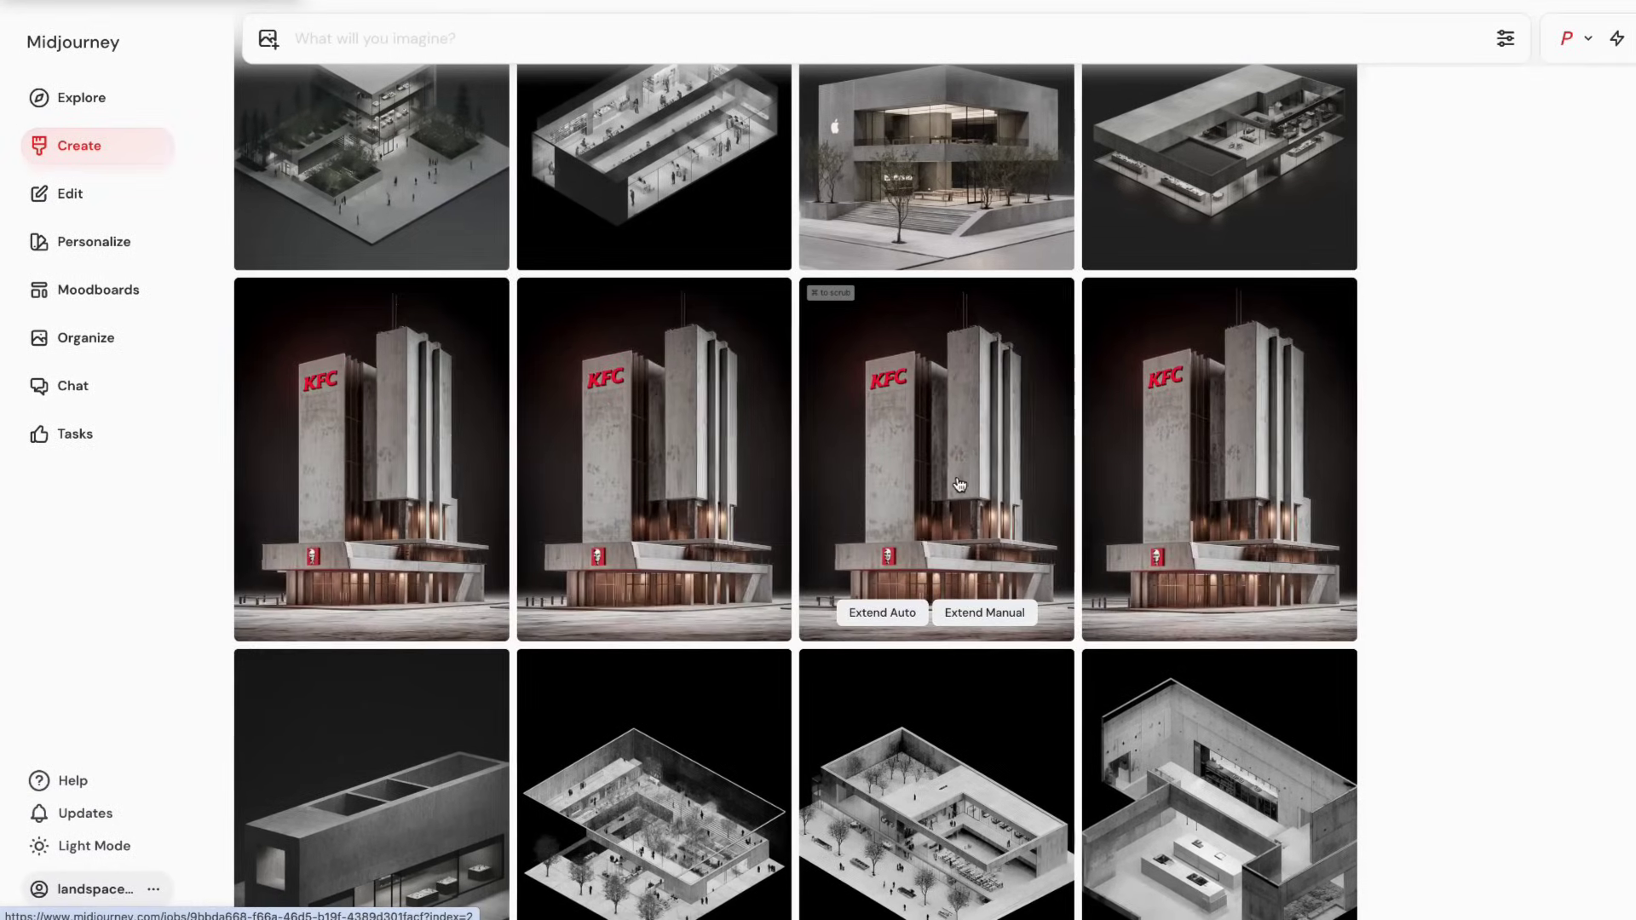
click(958, 483)
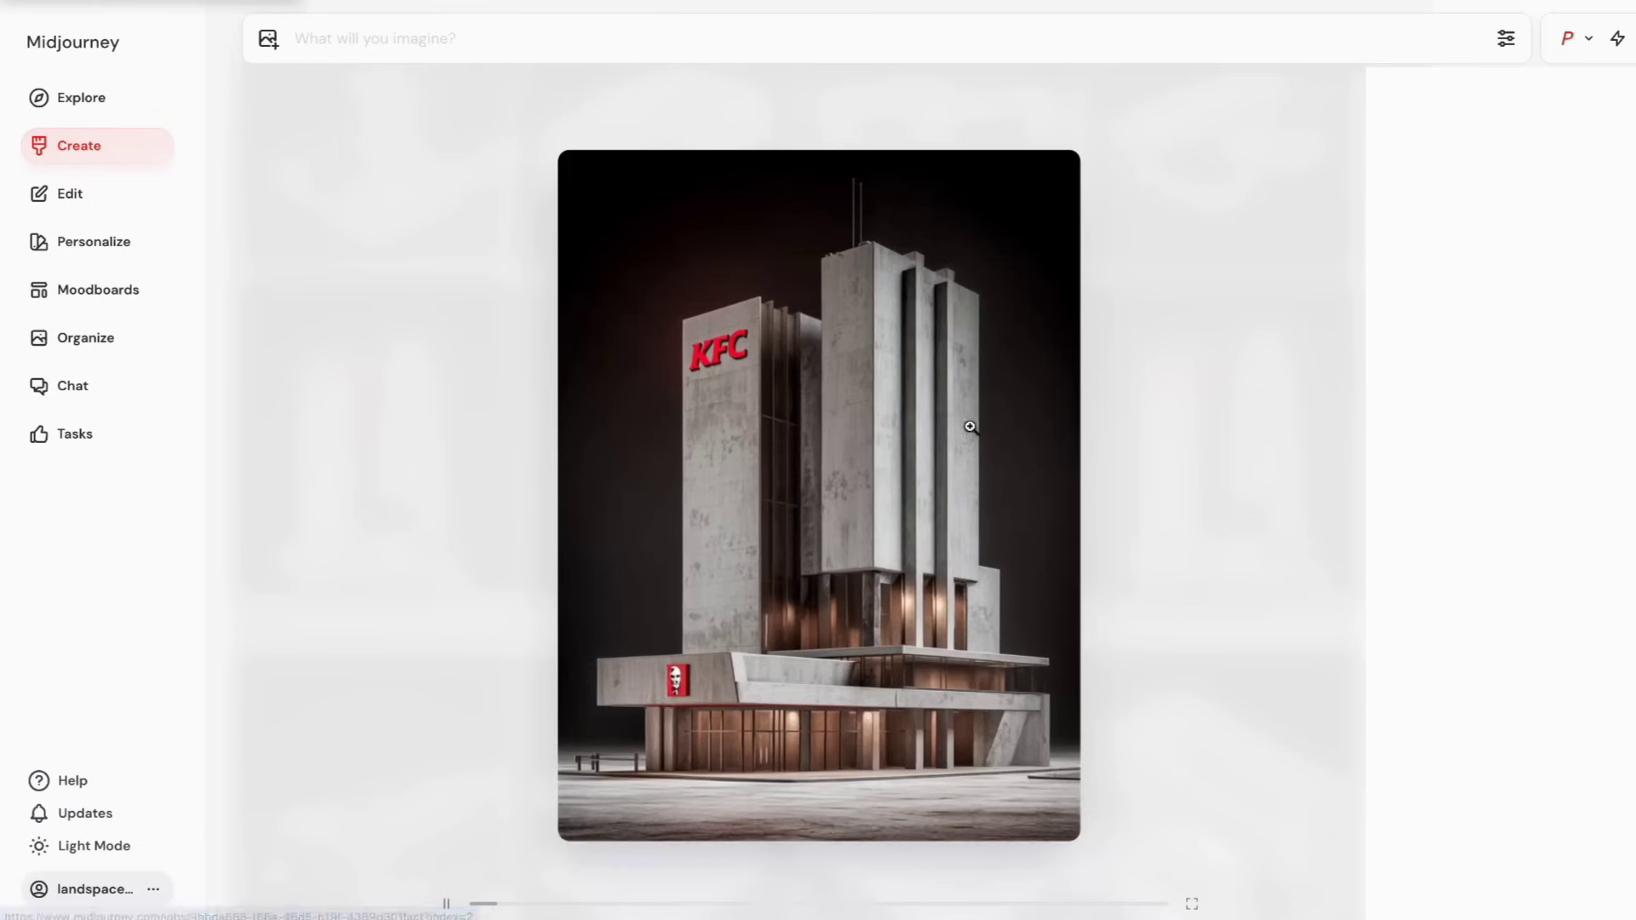
key(Escape)
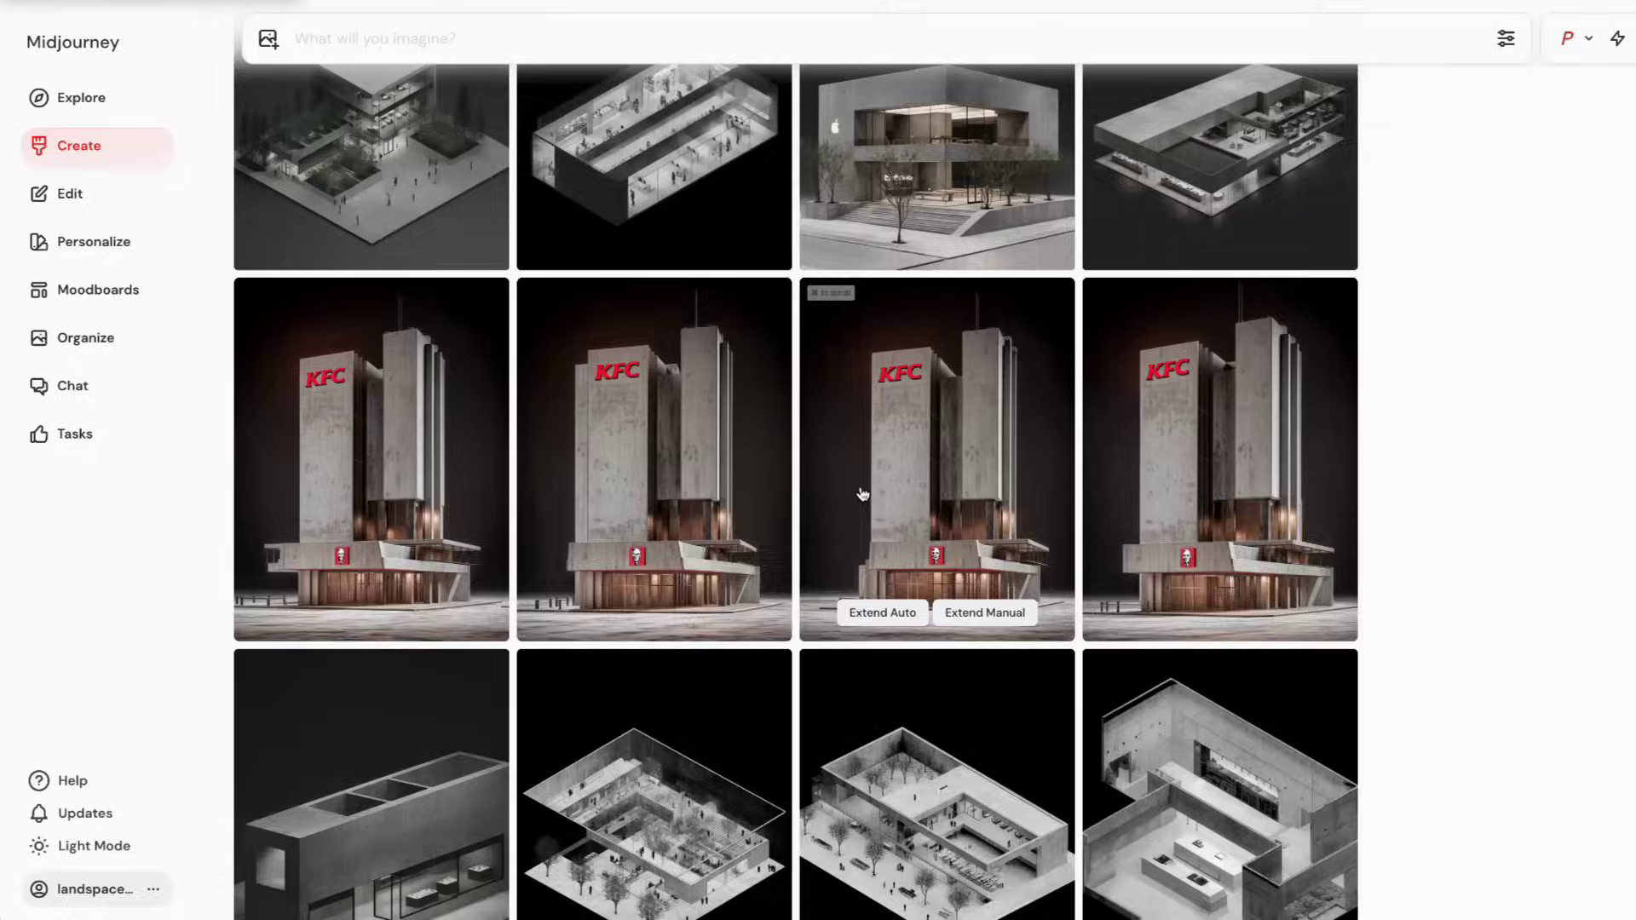
scroll(860, 493, down, 10)
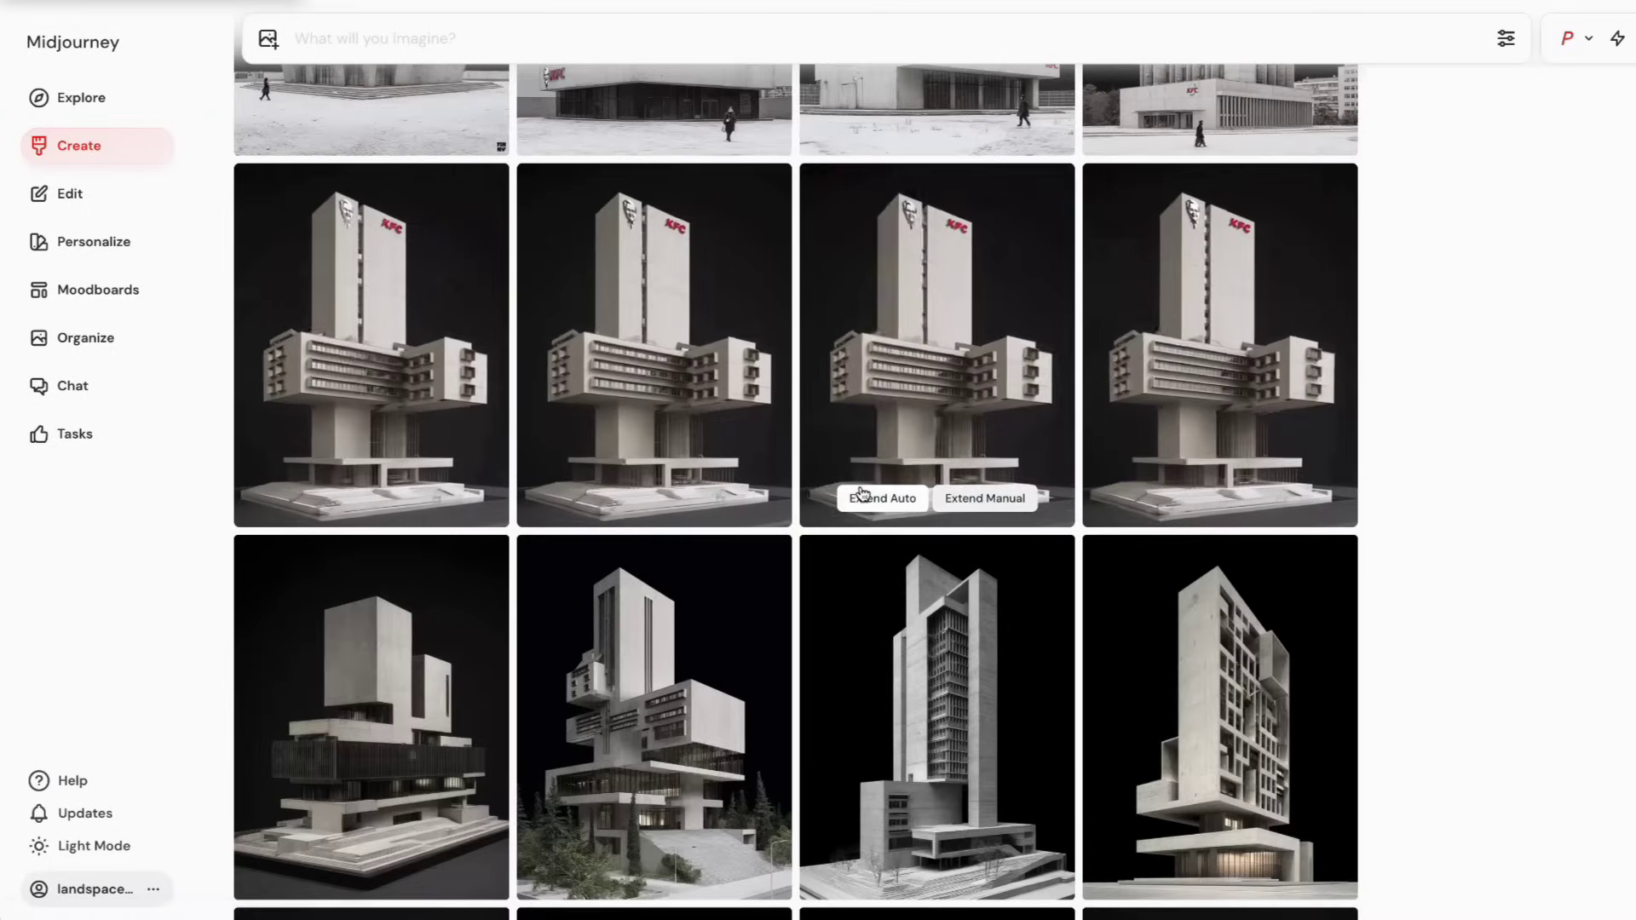
scroll(860, 493, down, 5)
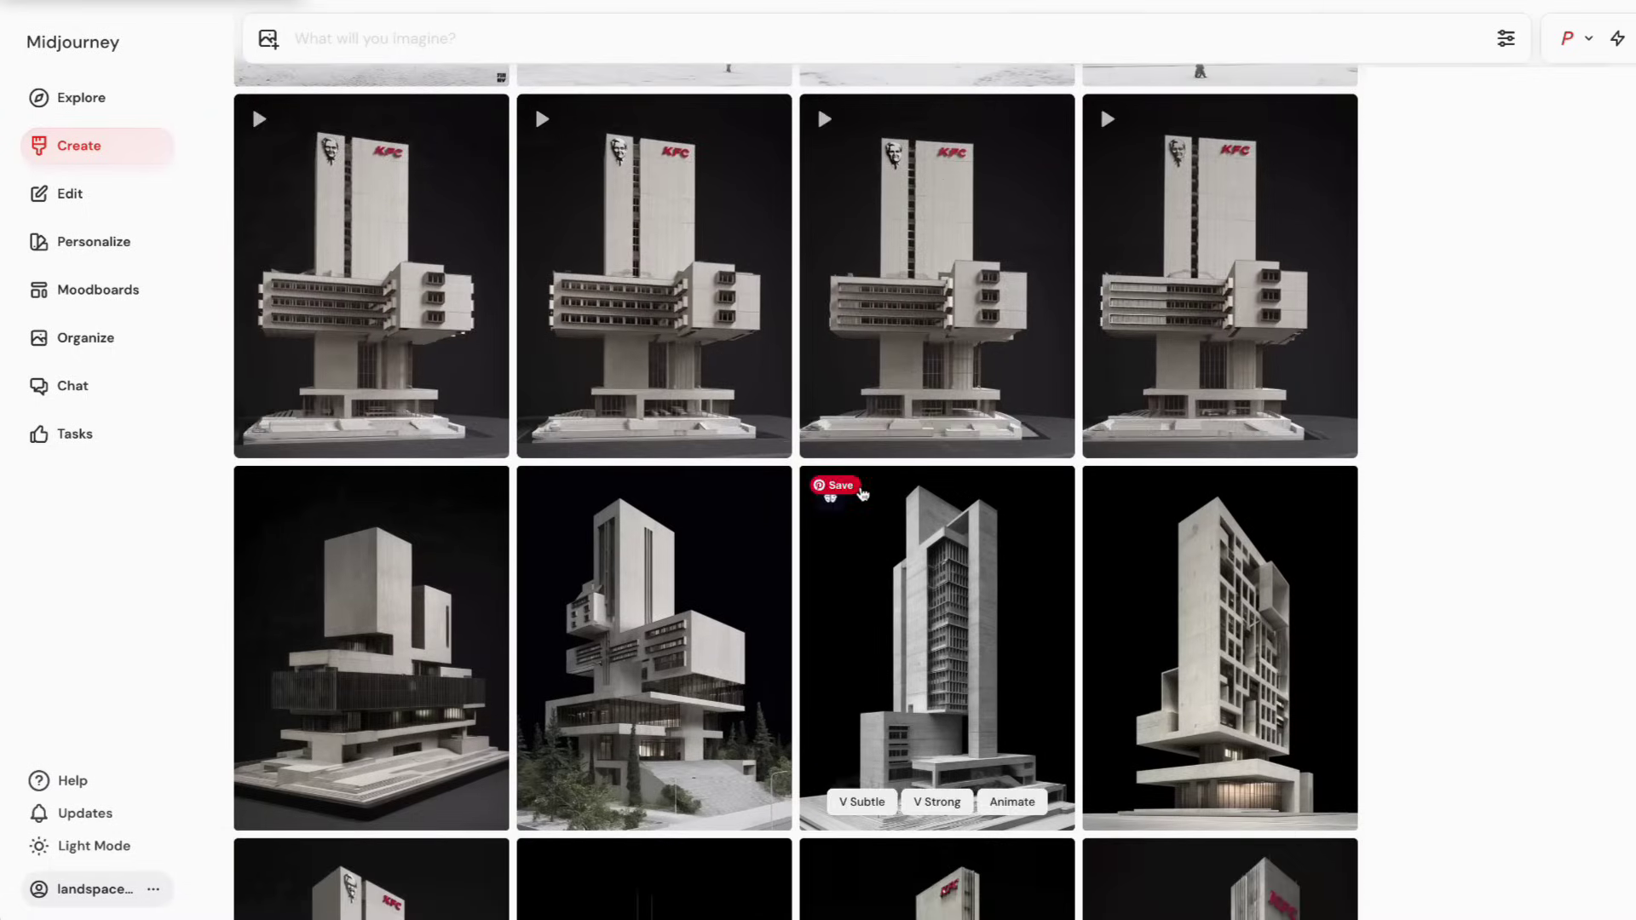
scroll(862, 493, down, 10)
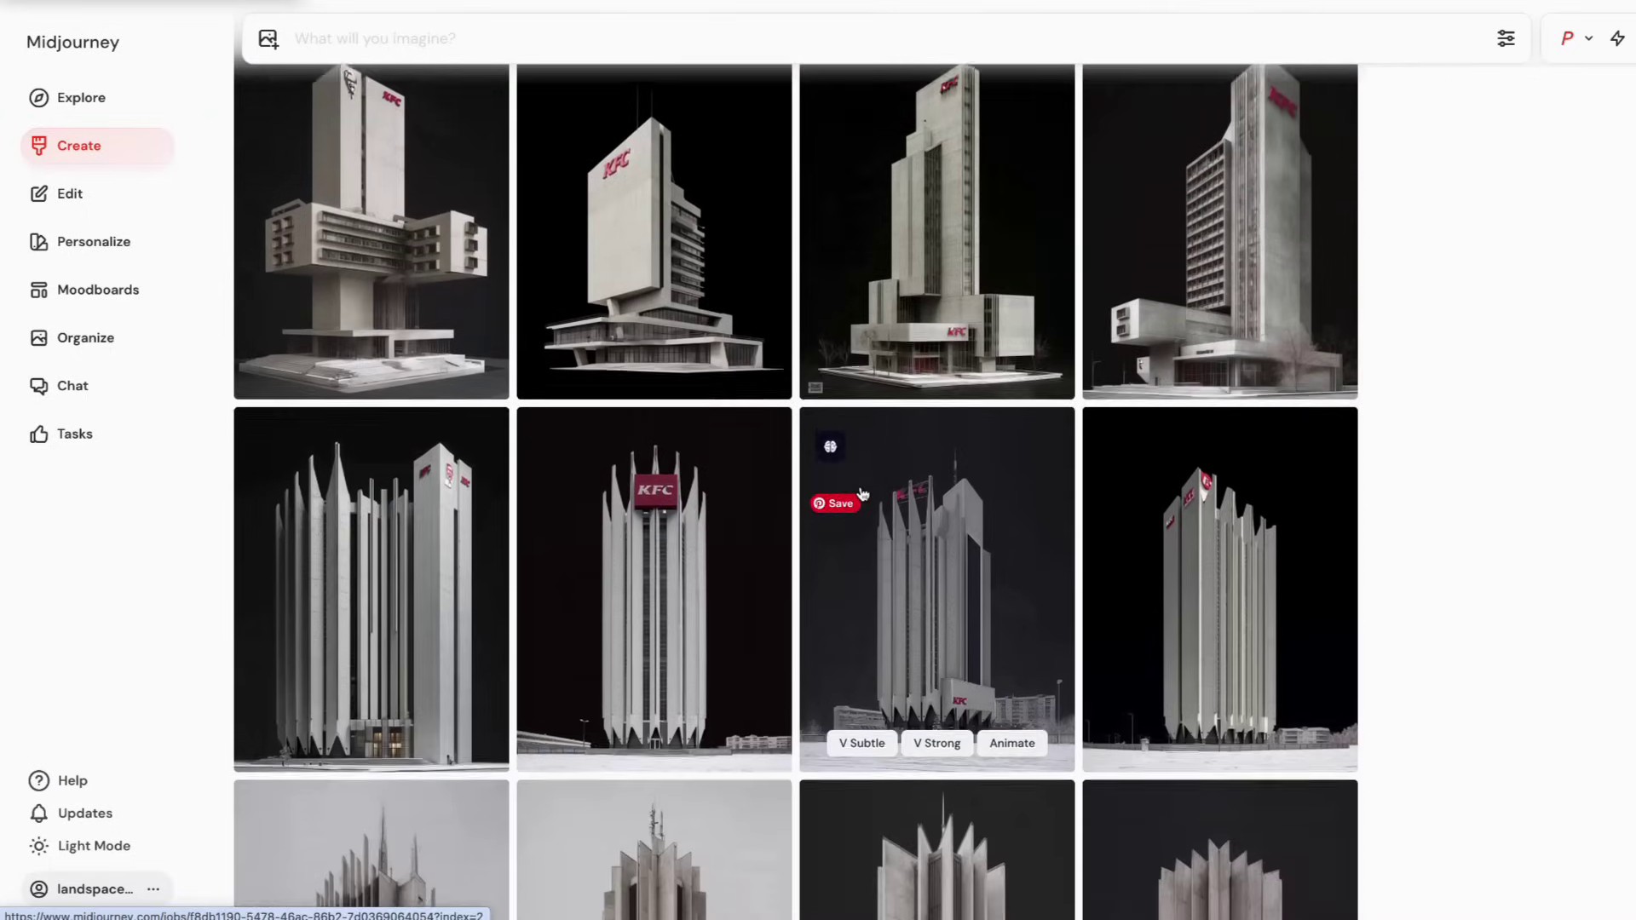
Step: View the cantilevered concrete KFC building images at full size one after another, and return to the gallery
scroll(862, 494, down, 4)
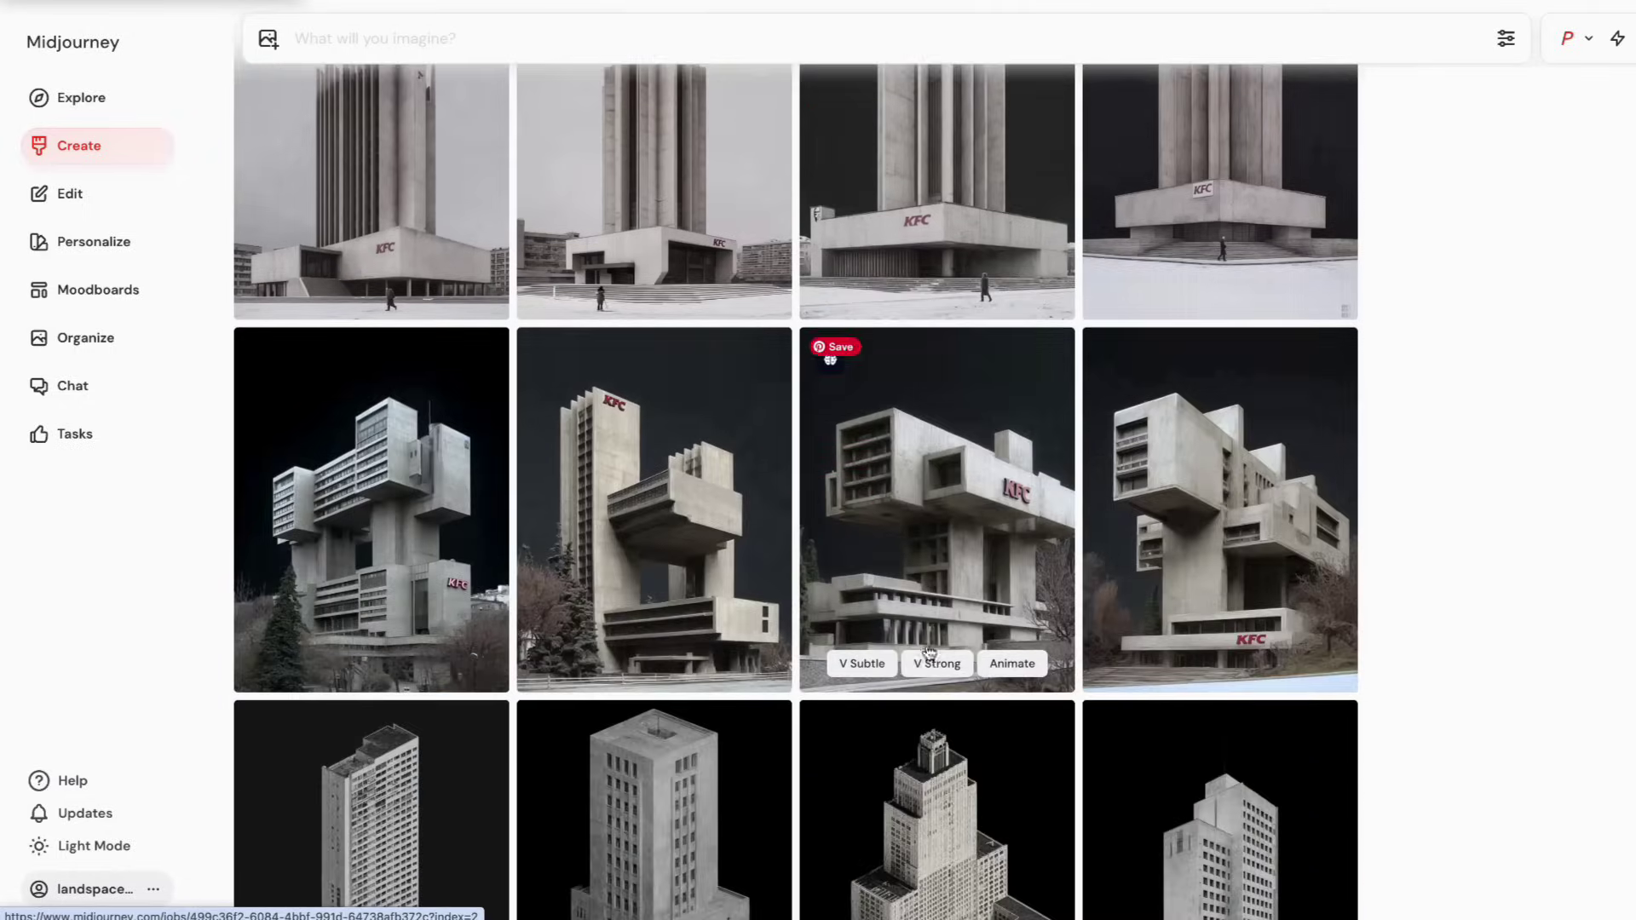
click(1154, 526)
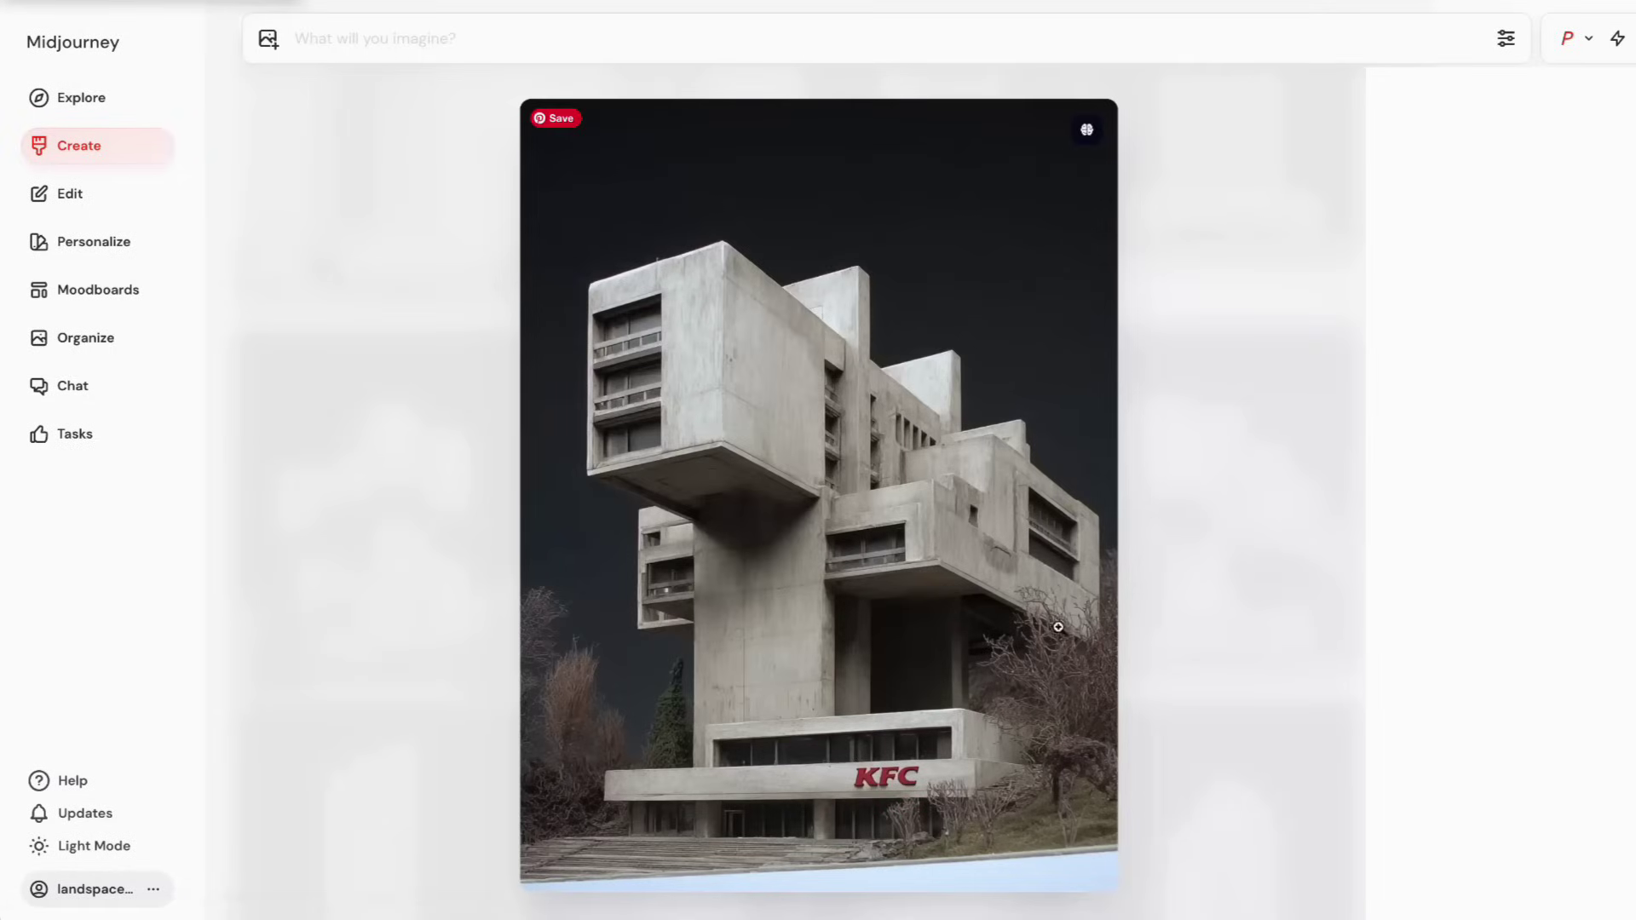
key(Right)
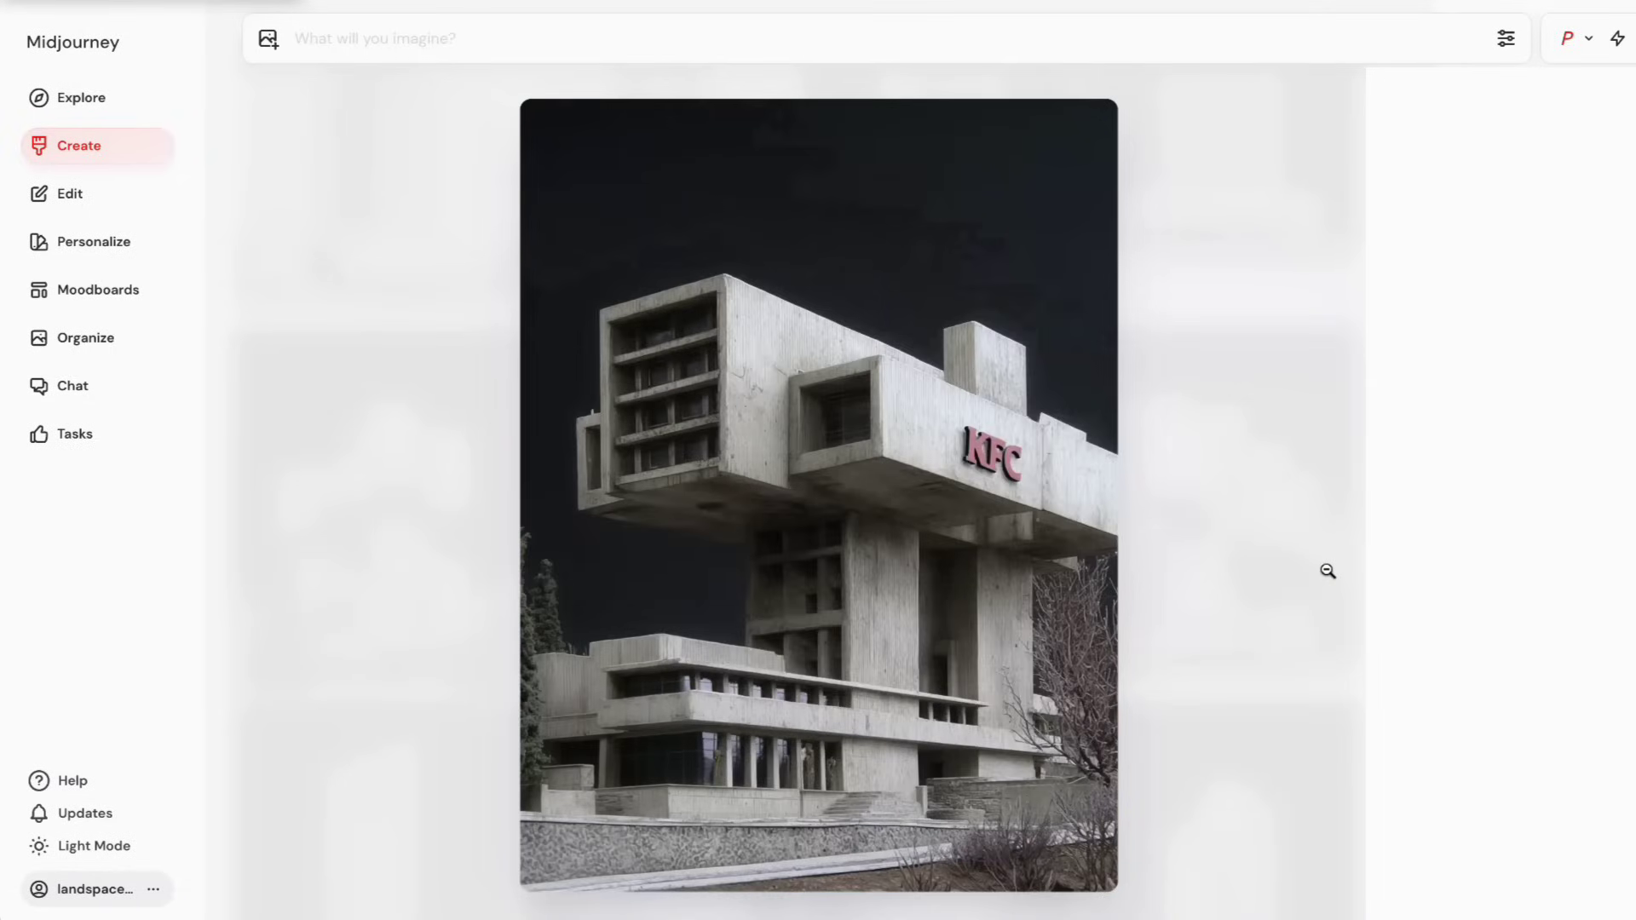
key(Right)
click(1327, 571)
Step: Browse the gallery past the KFC towers to the waterfall landscapes, glass buildings, urban gardens and glass car pavilions
scroll(1326, 591, down, 5)
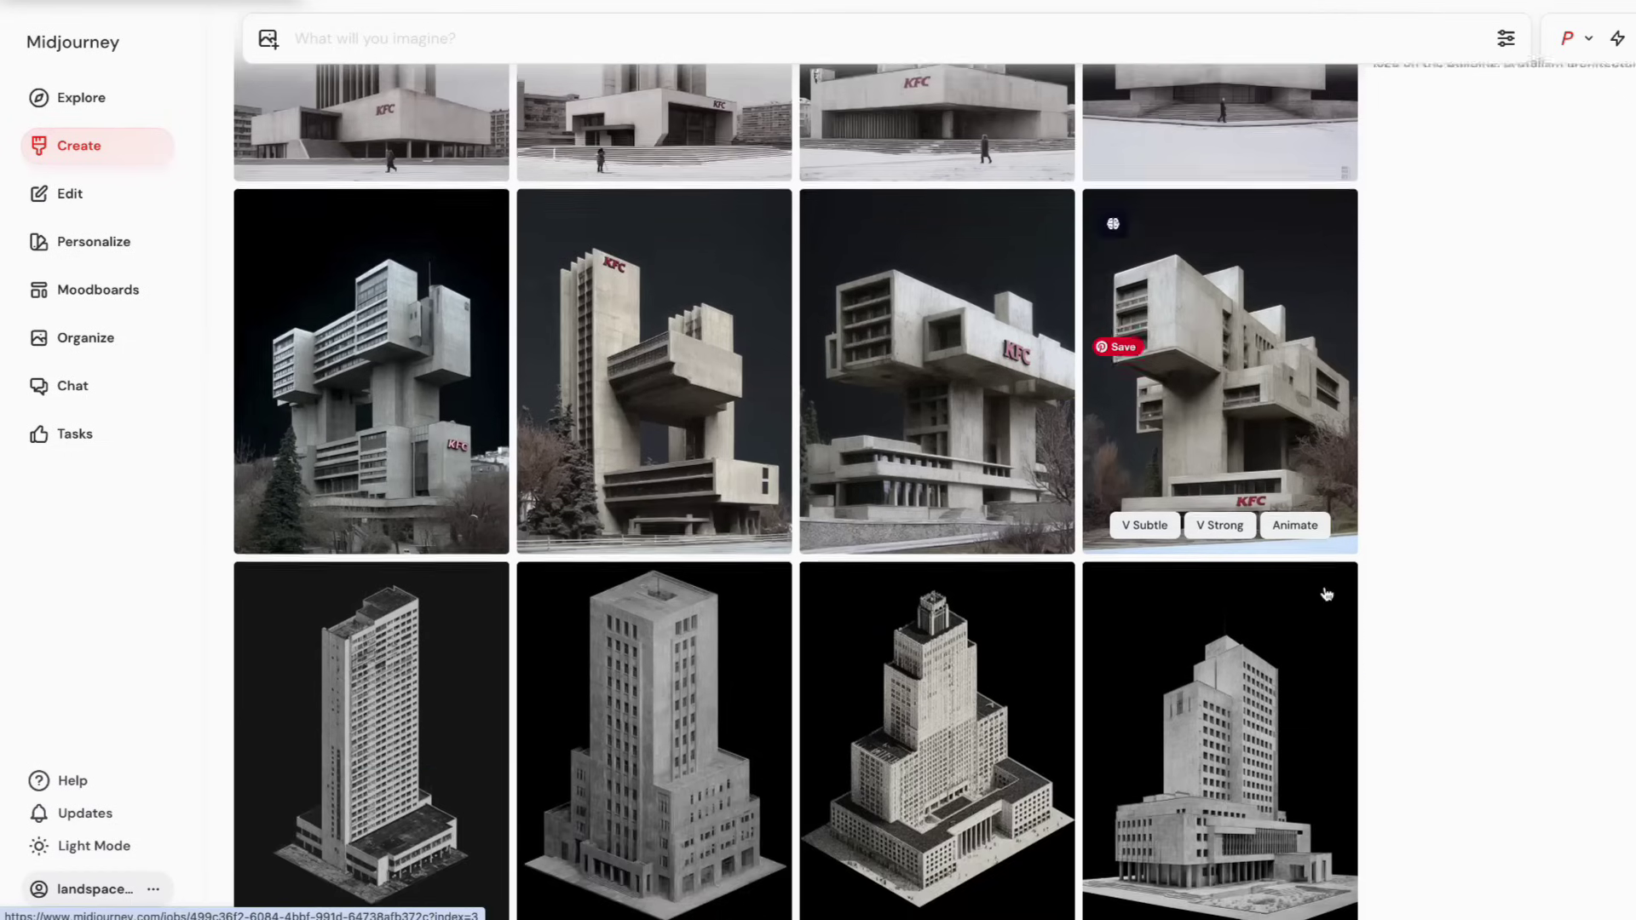
scroll(1326, 591, down, 5)
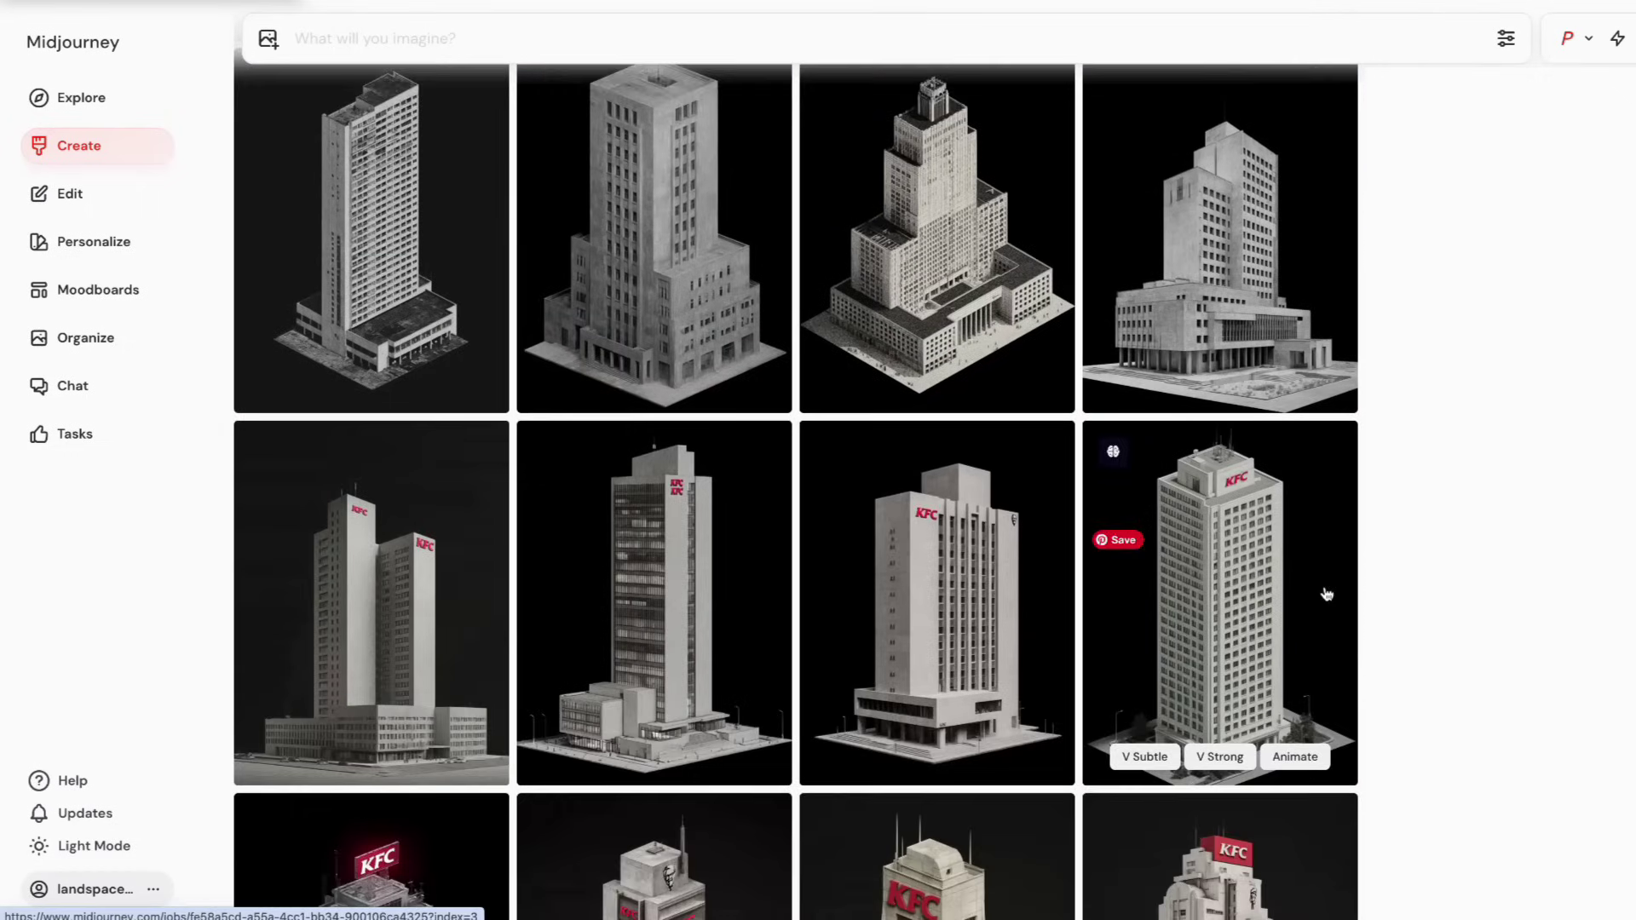
scroll(1326, 594, down, 10)
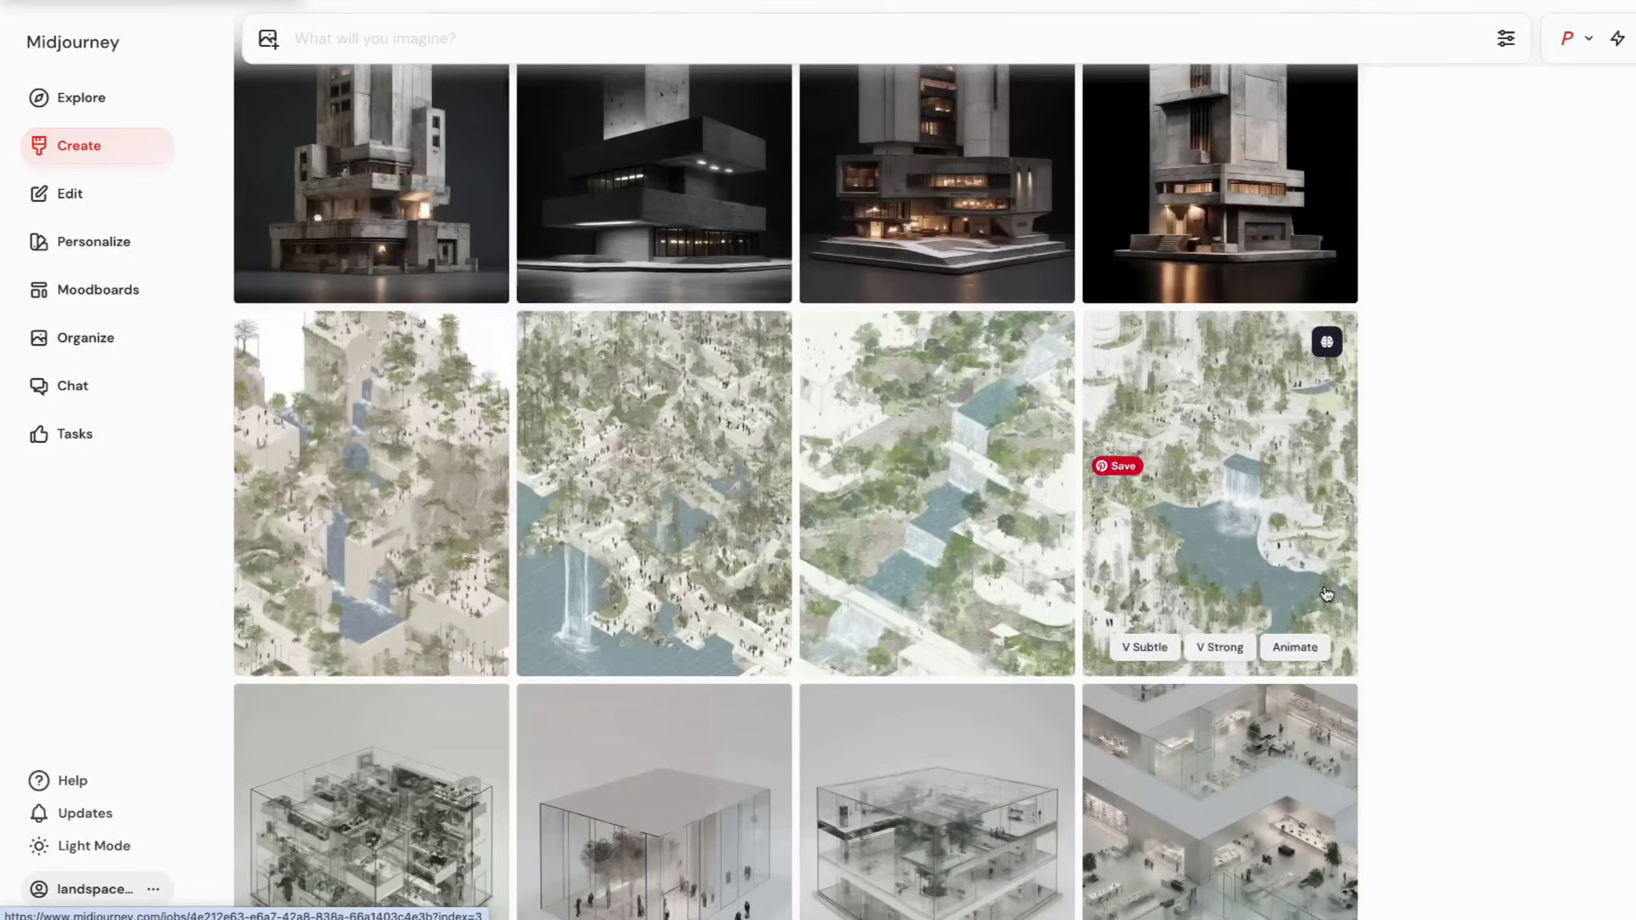
scroll(1327, 594, down, 3)
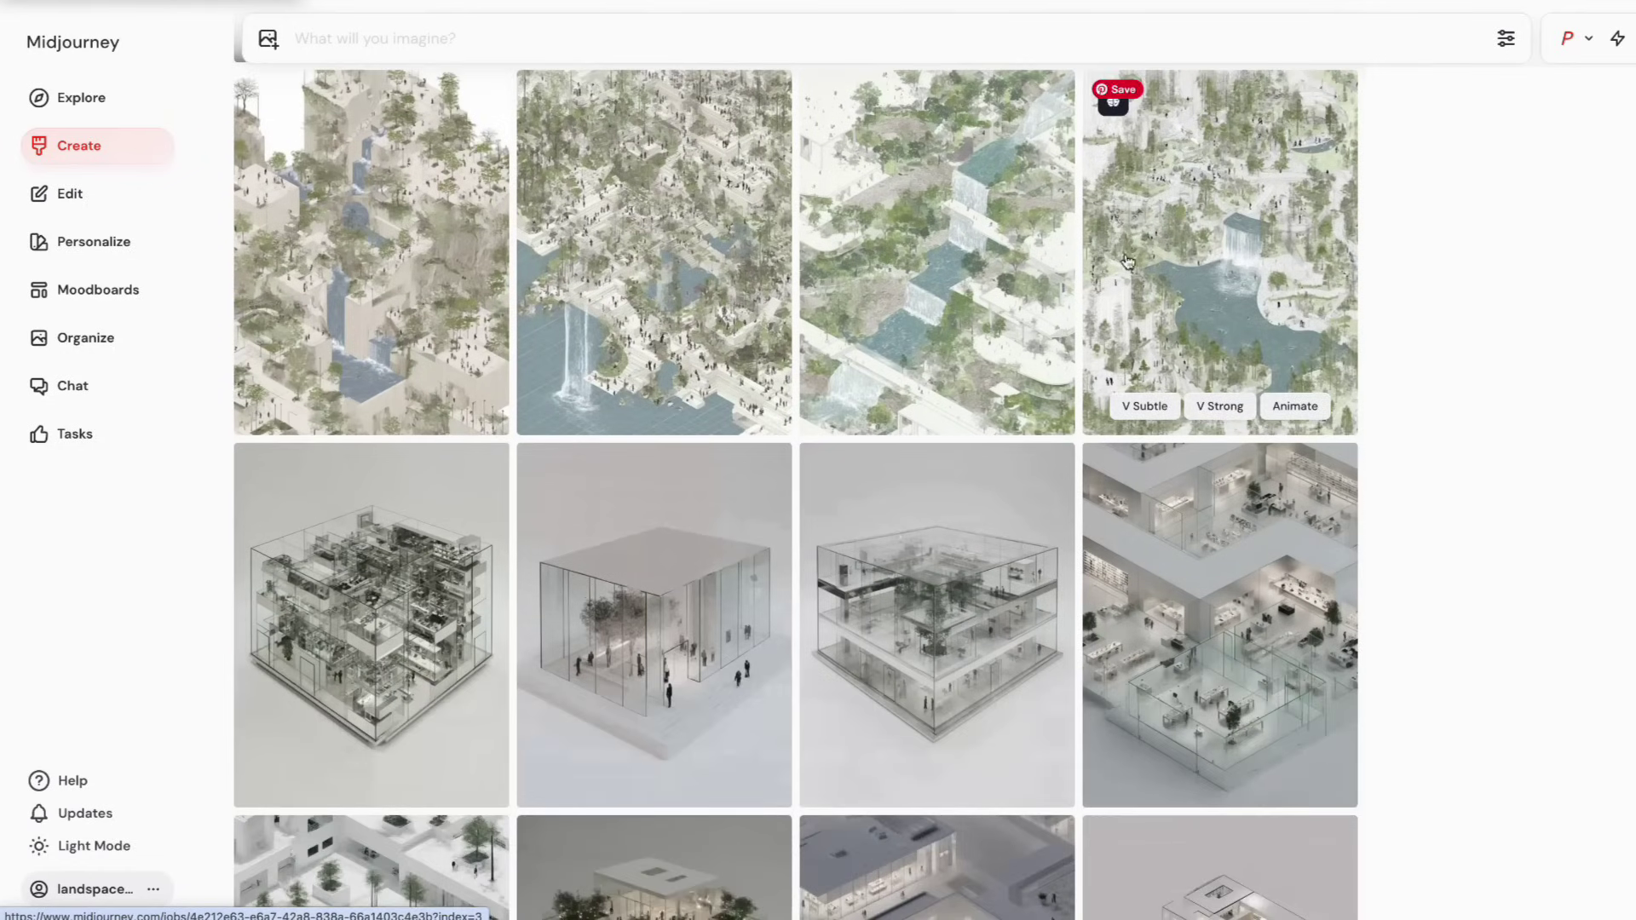
scroll(1127, 260, down, 12)
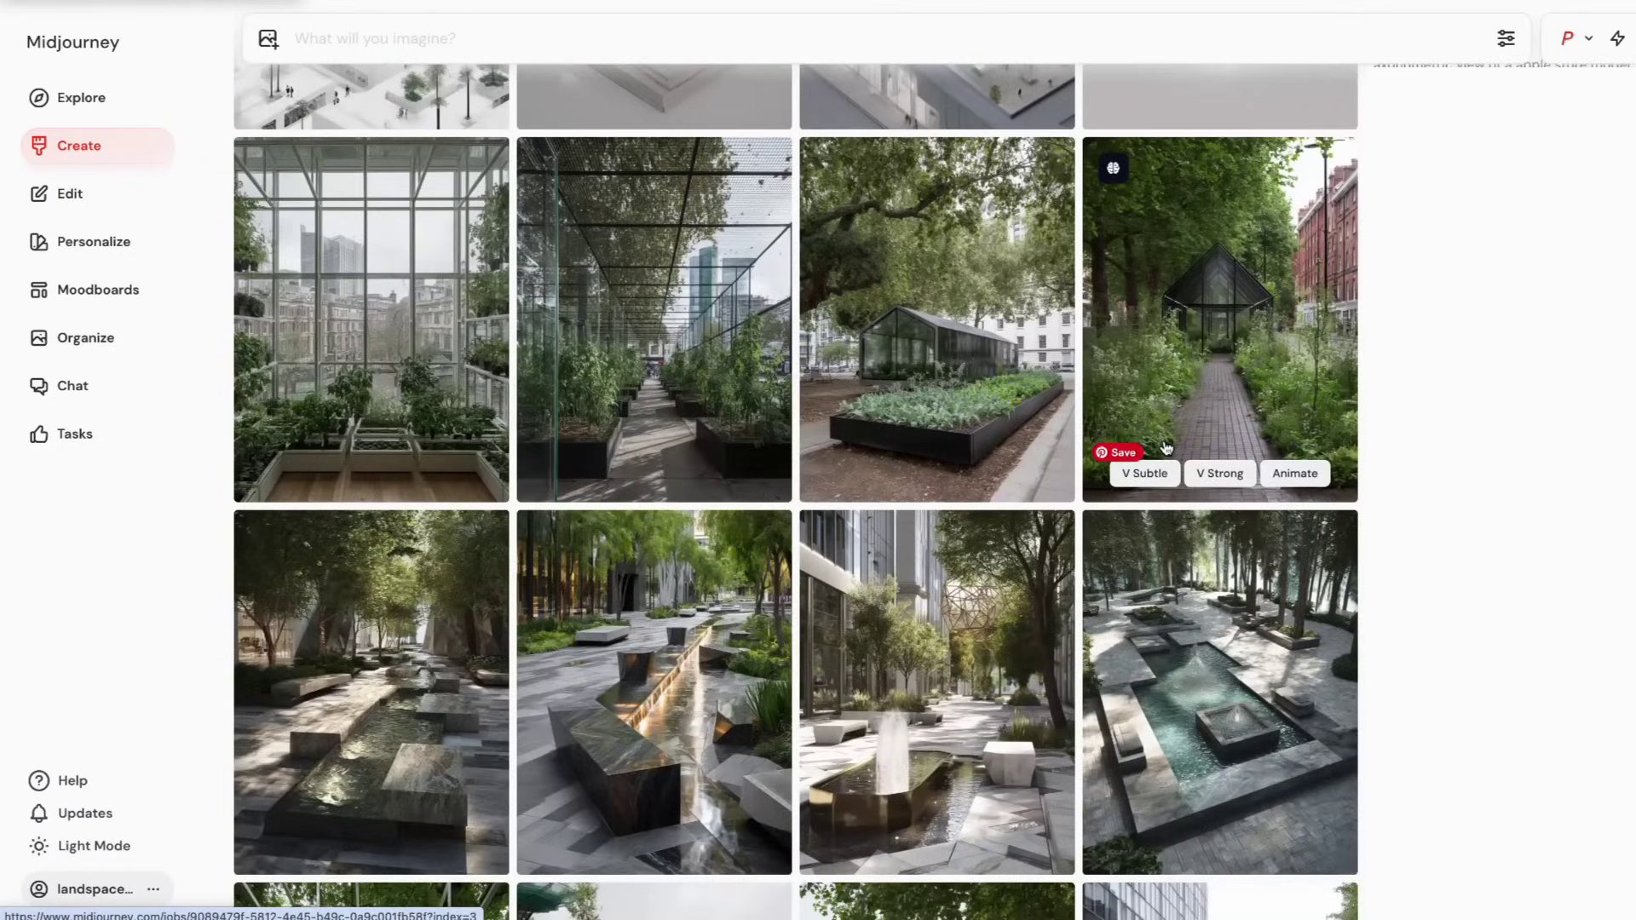
scroll(1166, 447, down, 7)
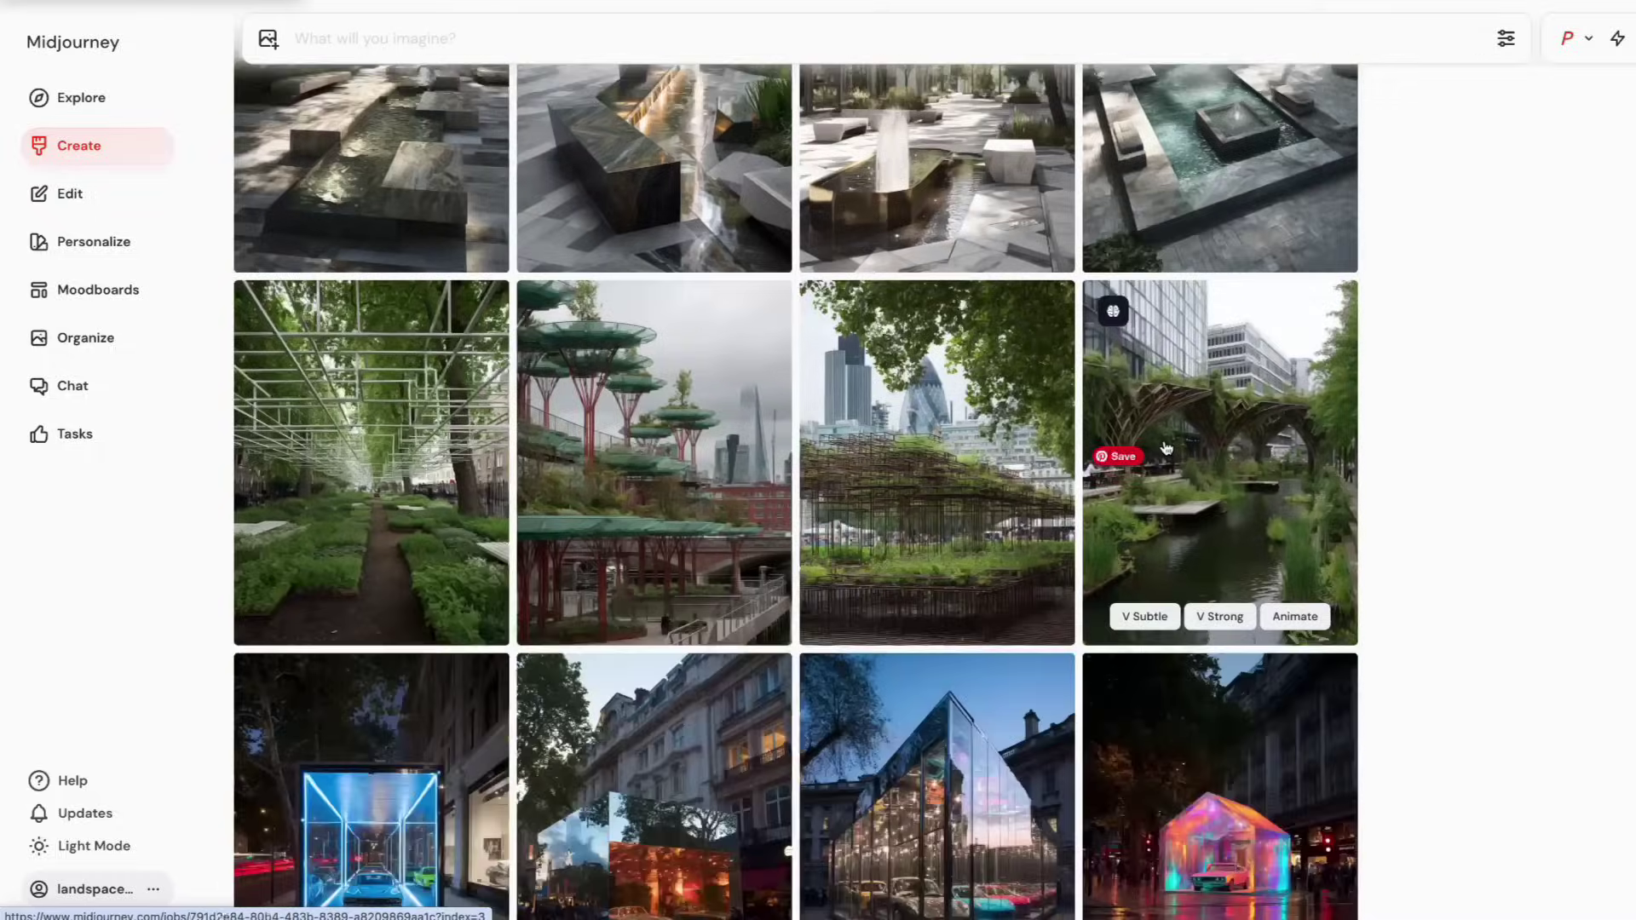
scroll(1166, 448, down, 15)
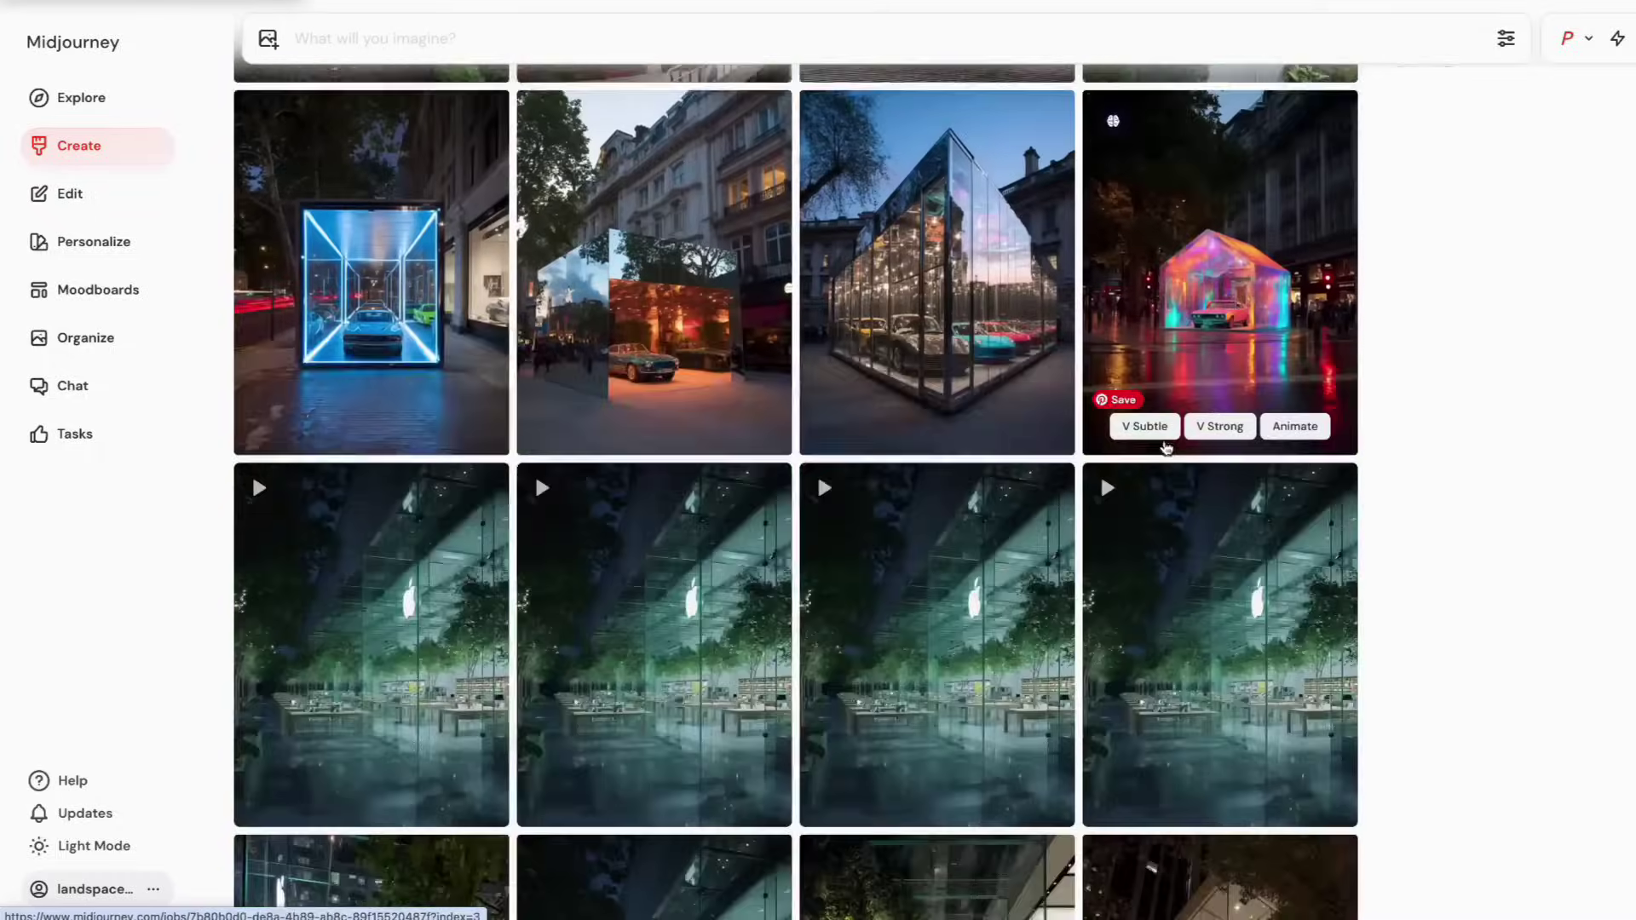
Step: View the glass Apple store and spiral-staircase library creations at full size, and browse down to the indoor atrium animation
click(718, 473)
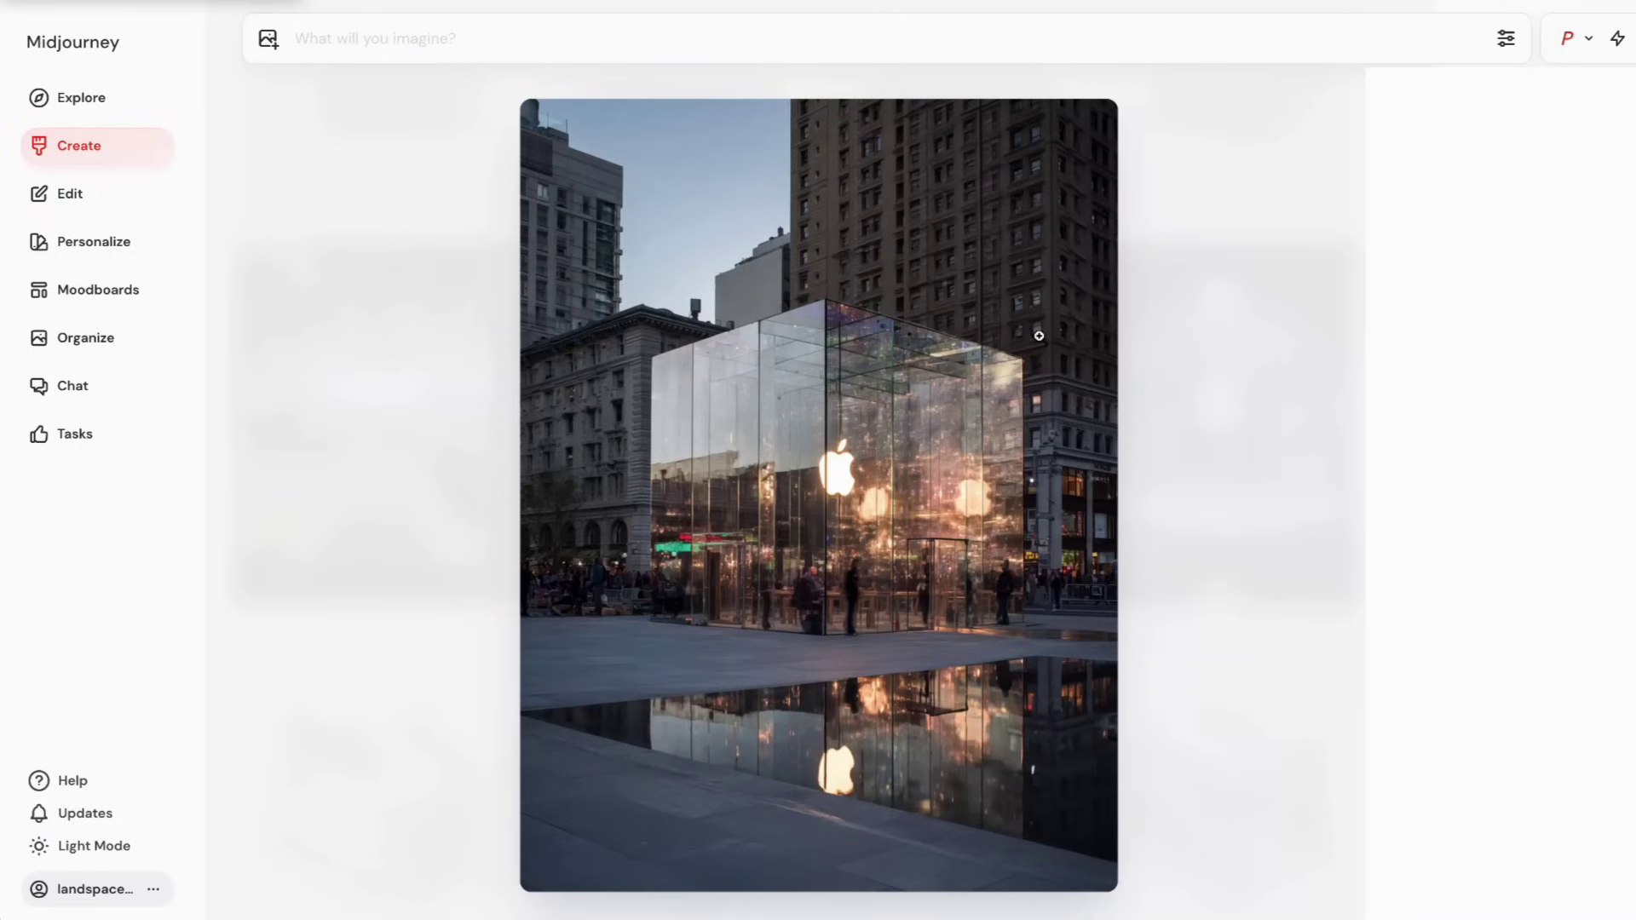
scroll(442, 278, down, 1)
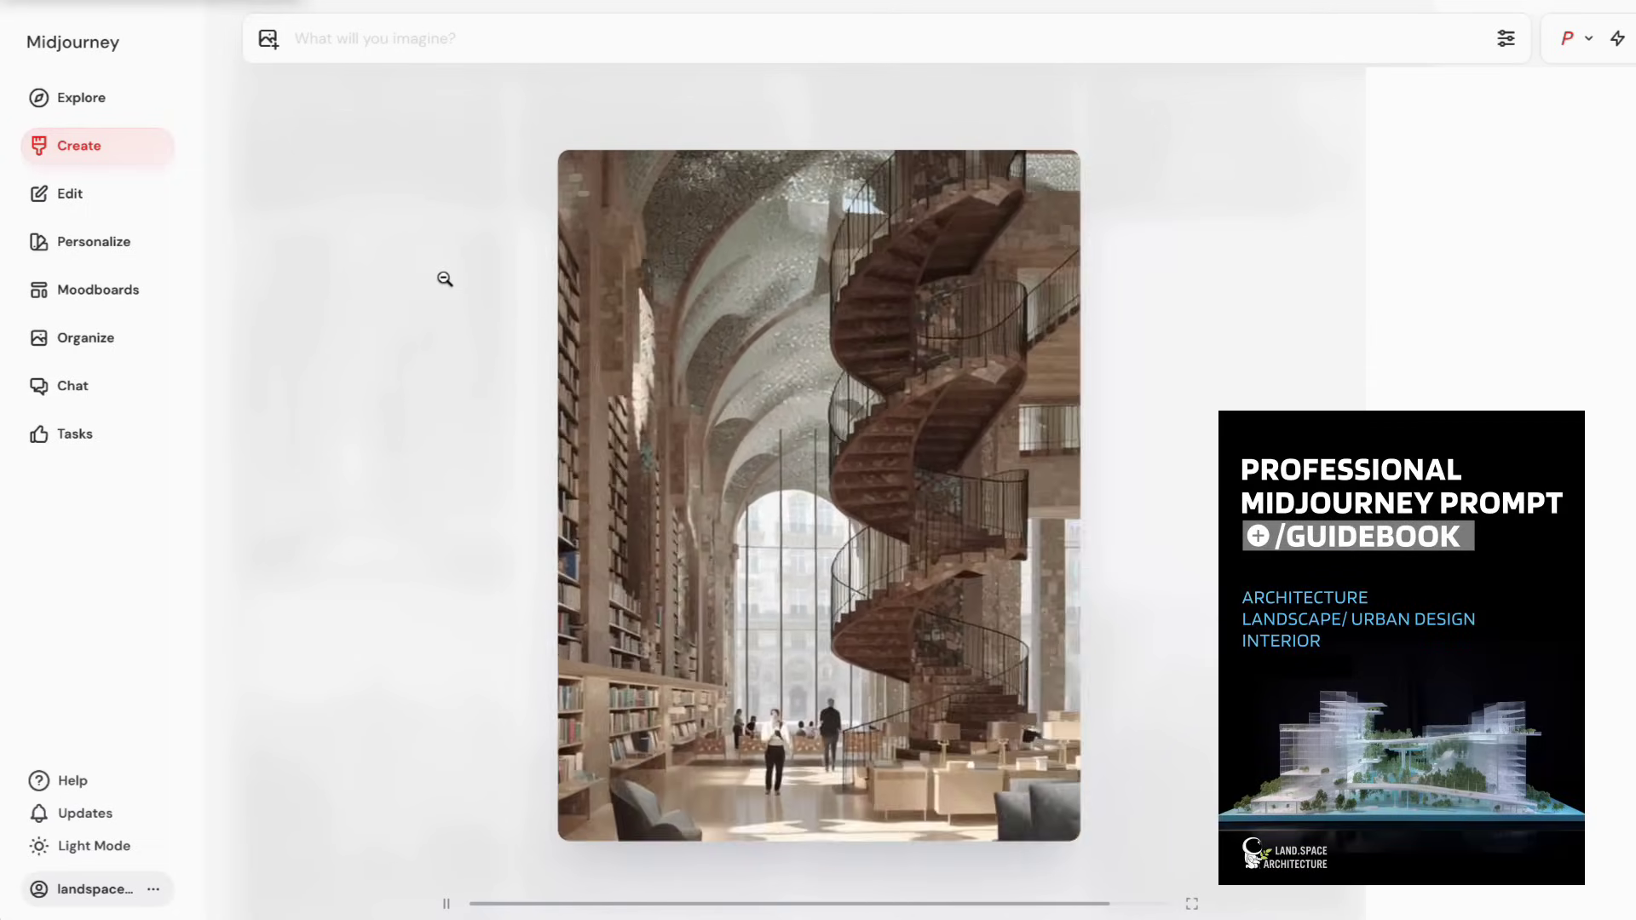
scroll(443, 309, down, 1)
scroll(443, 308, down, 3)
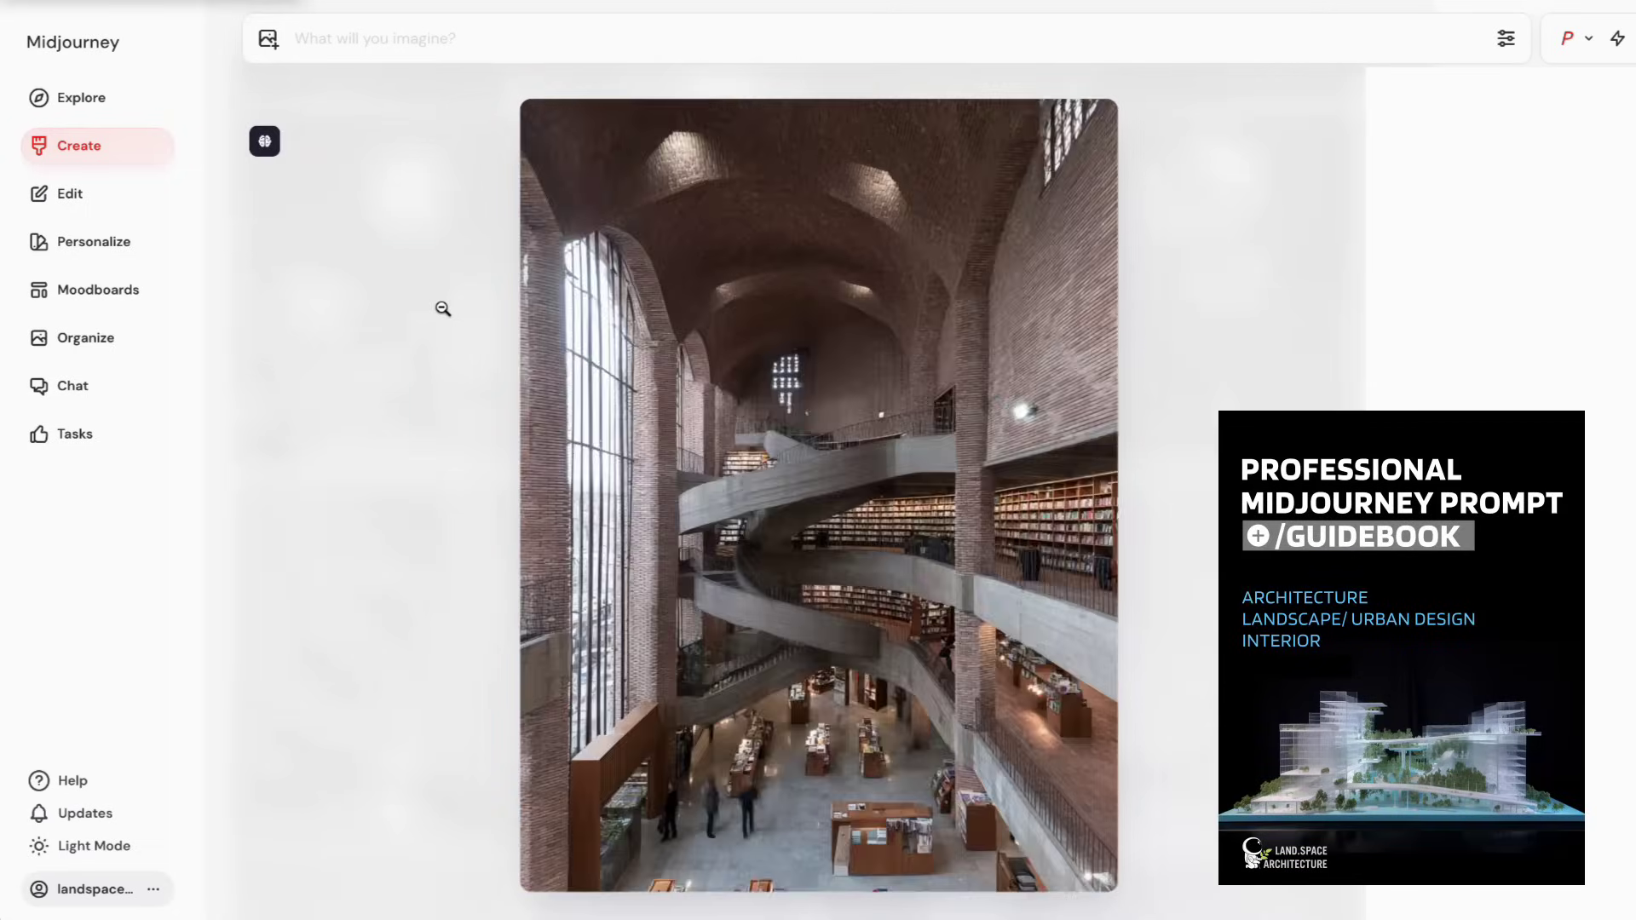
click(465, 293)
scroll(508, 425, down, 10)
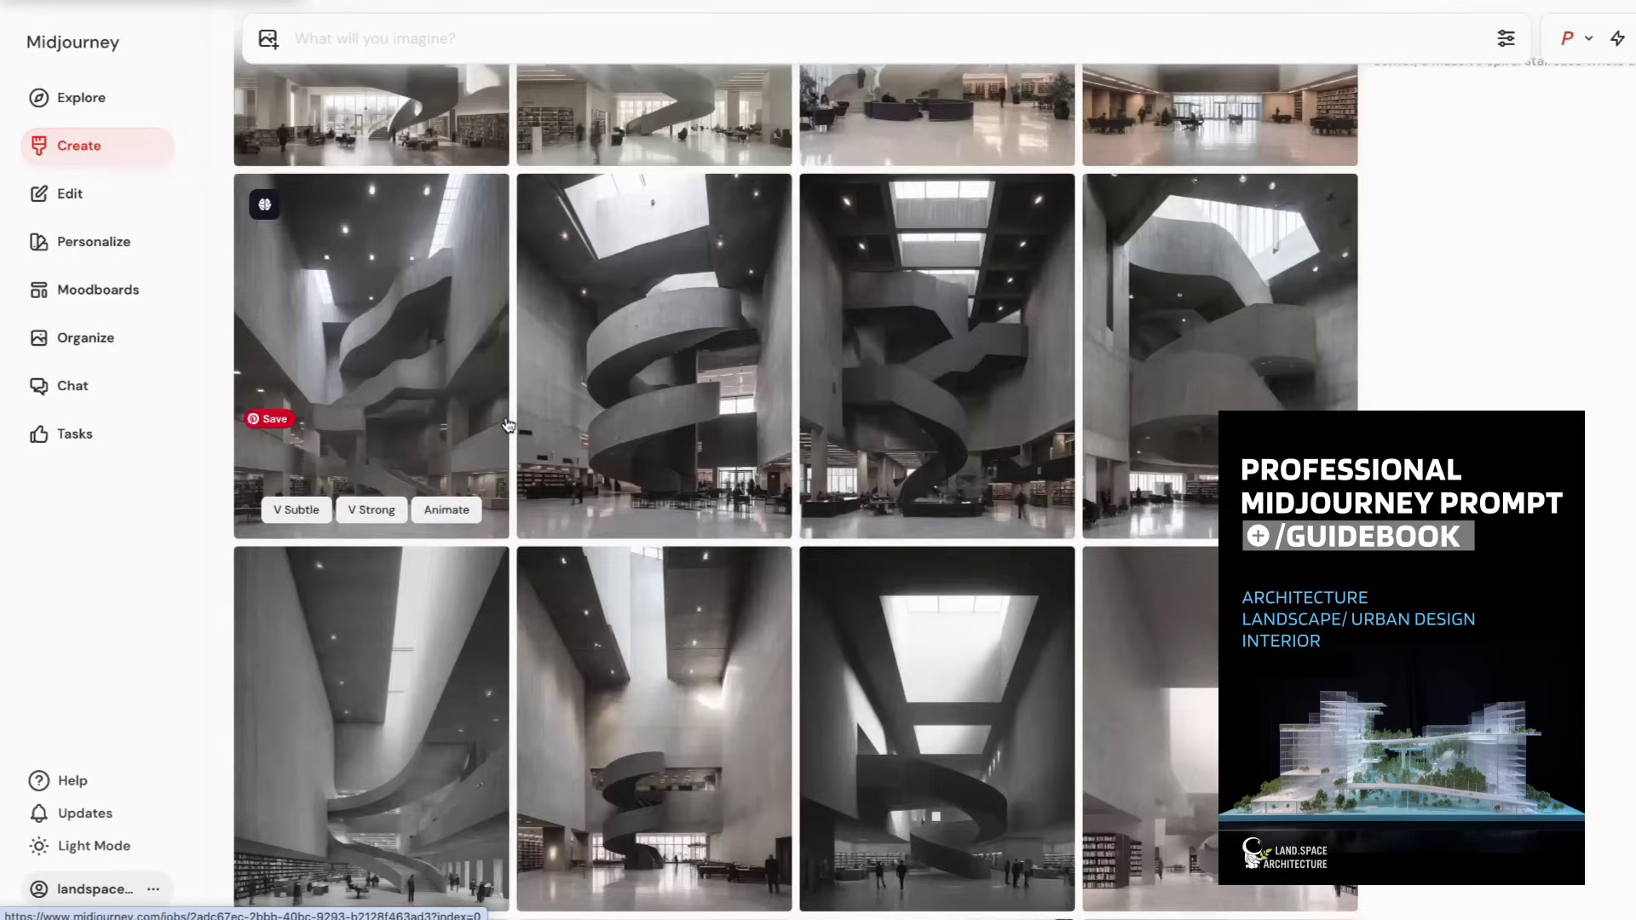
scroll(508, 425, down, 5)
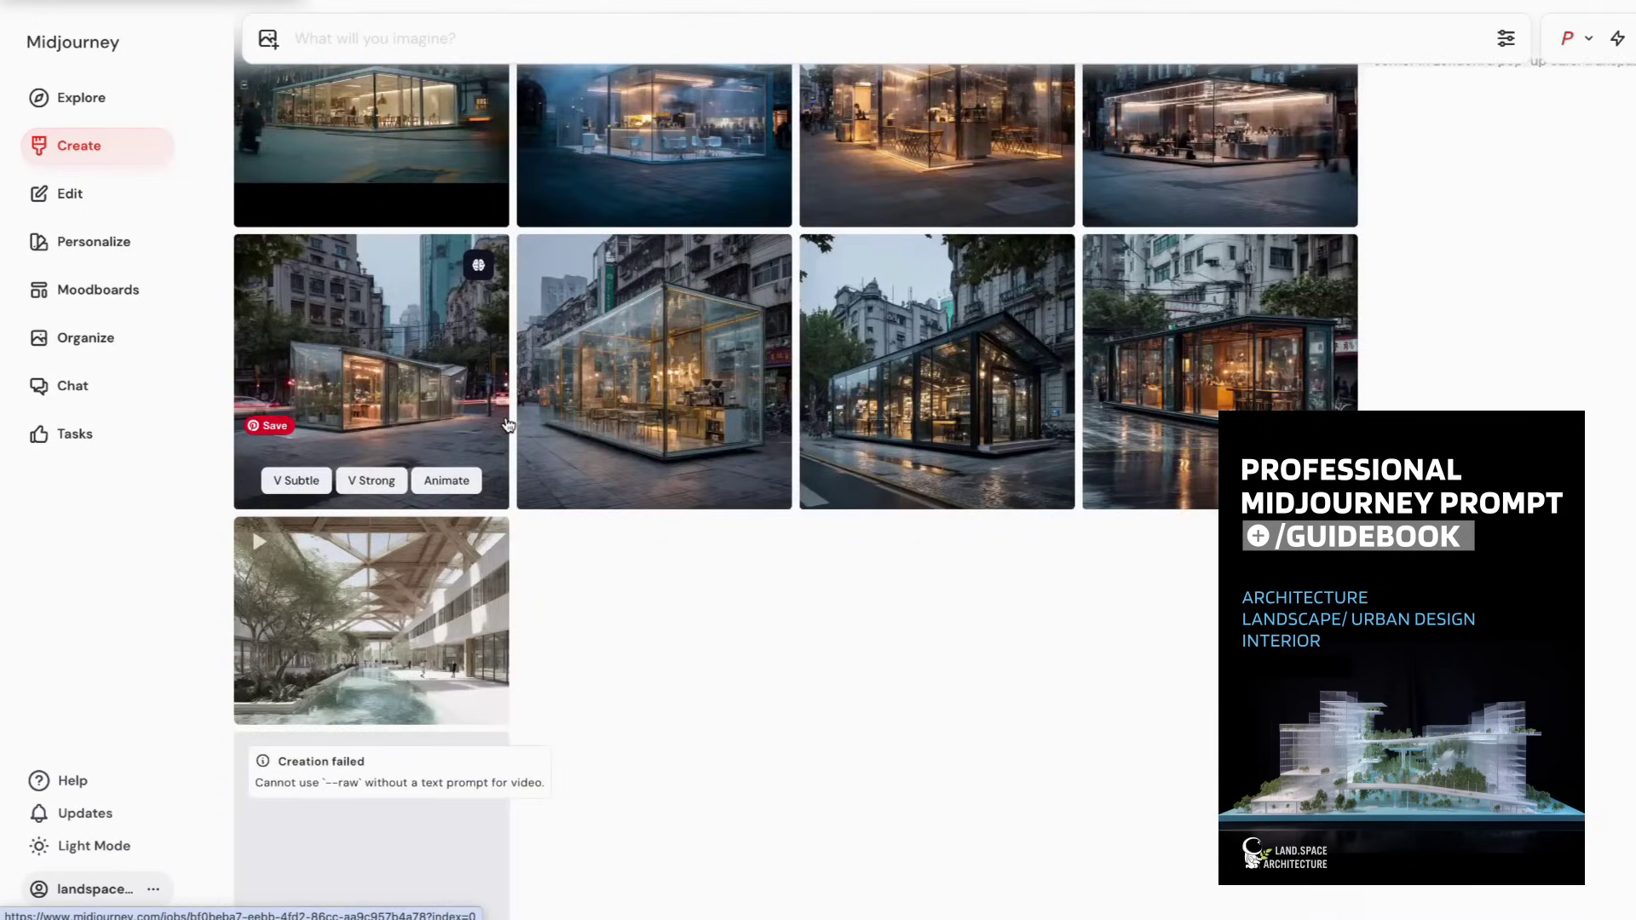
click(446, 632)
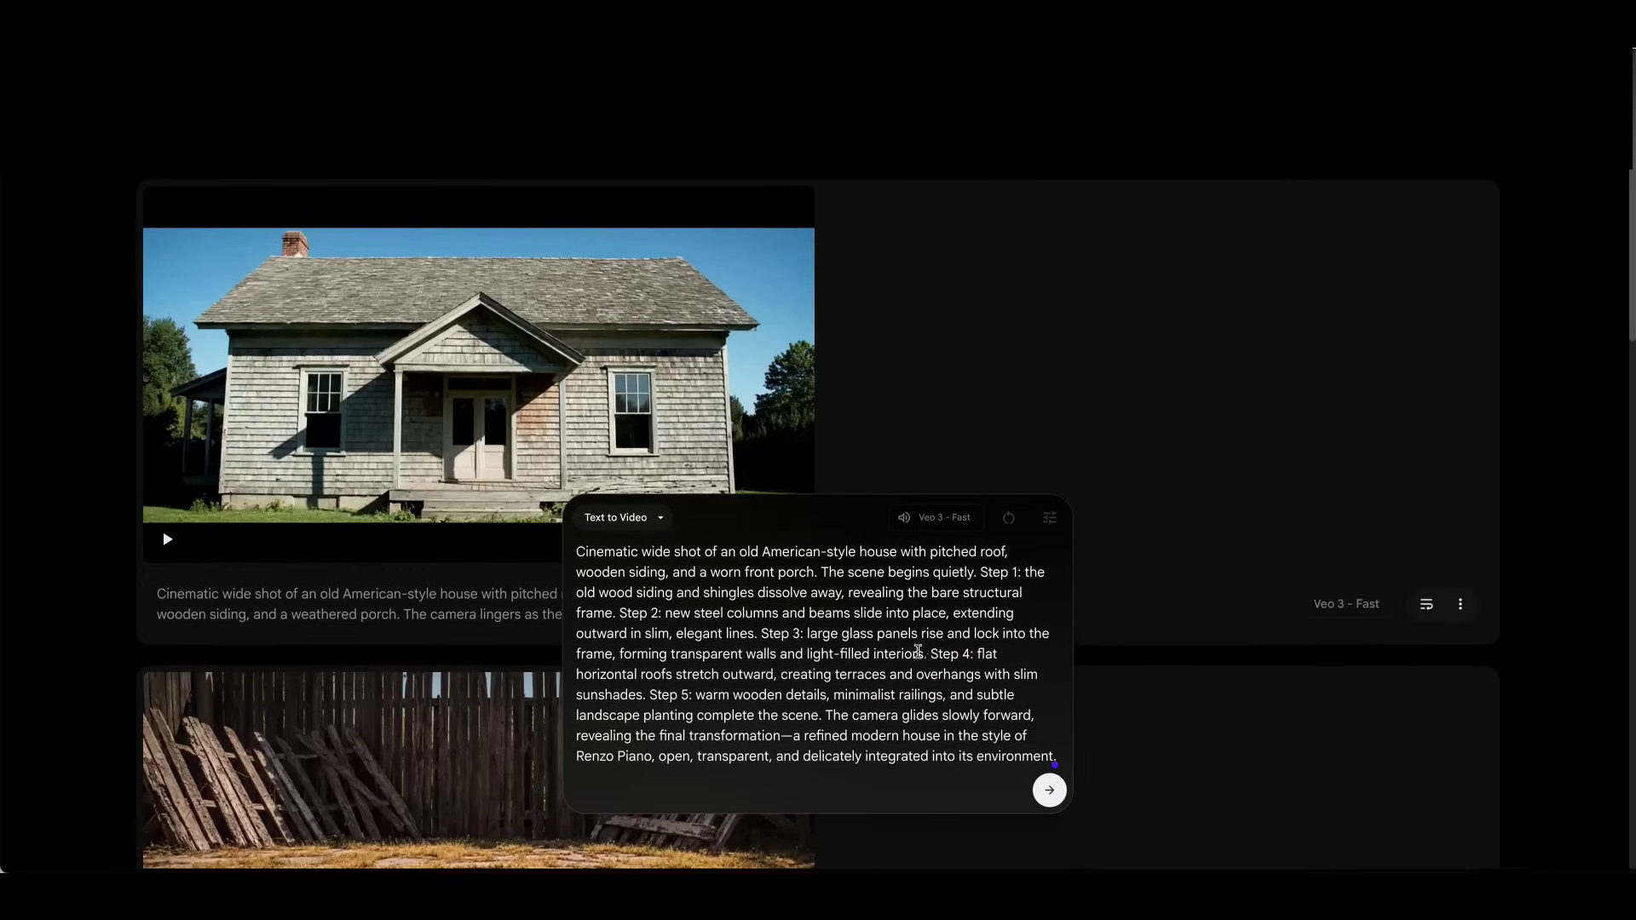
Step: In Google Flow, generate a Veo 3 - Fast text-to-video of the old American-style house transforming into a Renzo Piano-style modern house
drag(767, 659, 921, 736)
click(1056, 799)
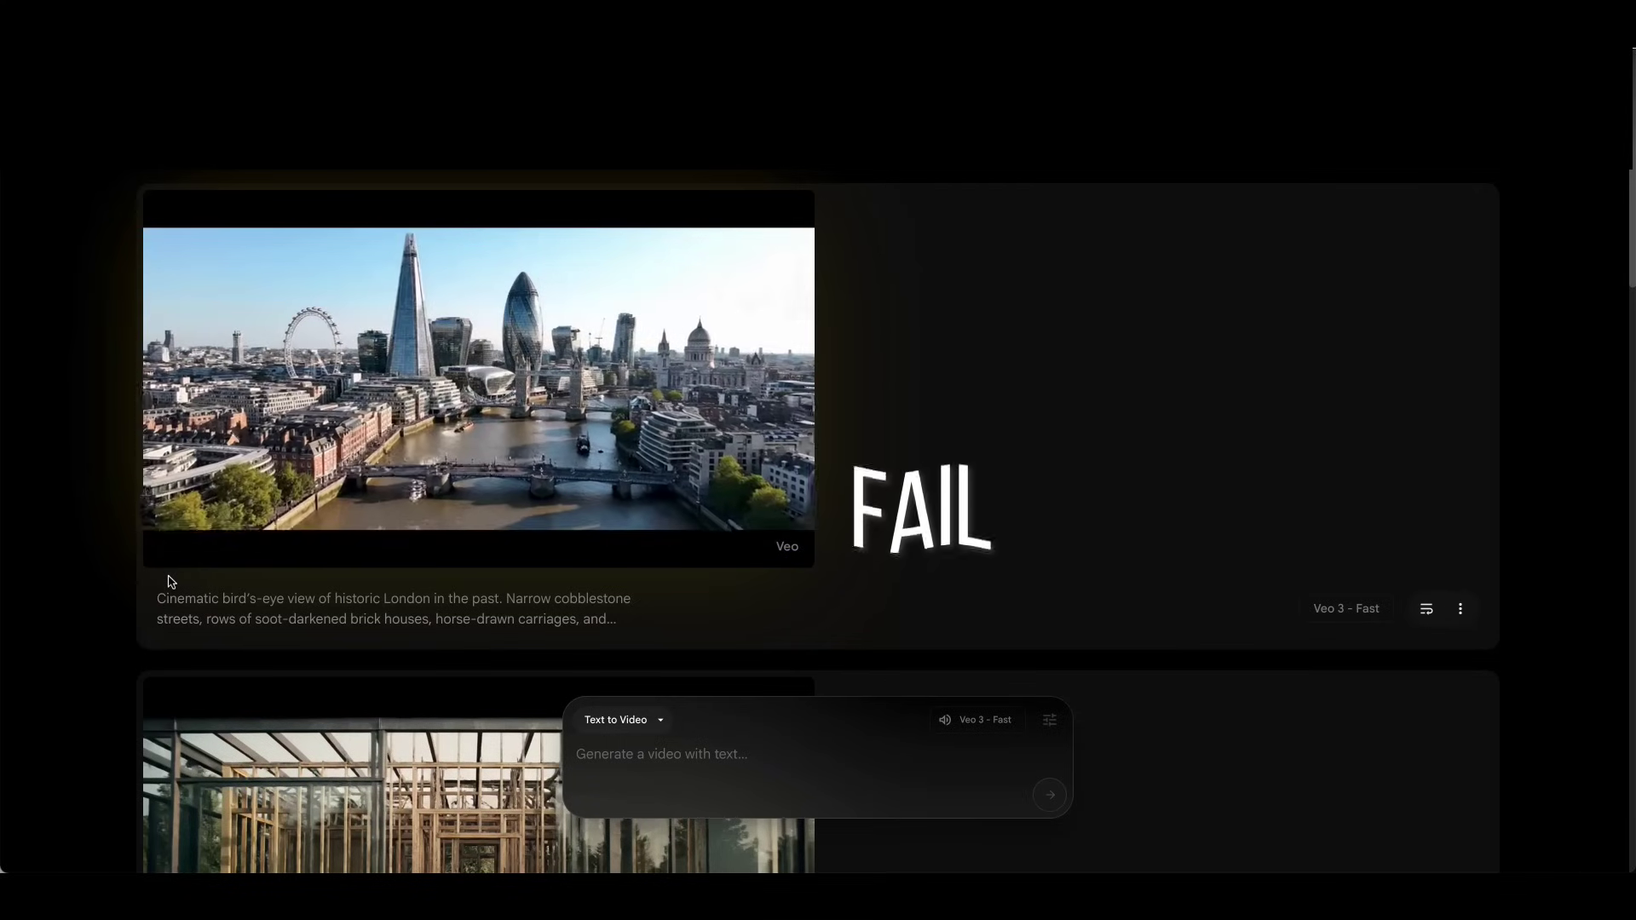
scroll(164, 596, down, 4)
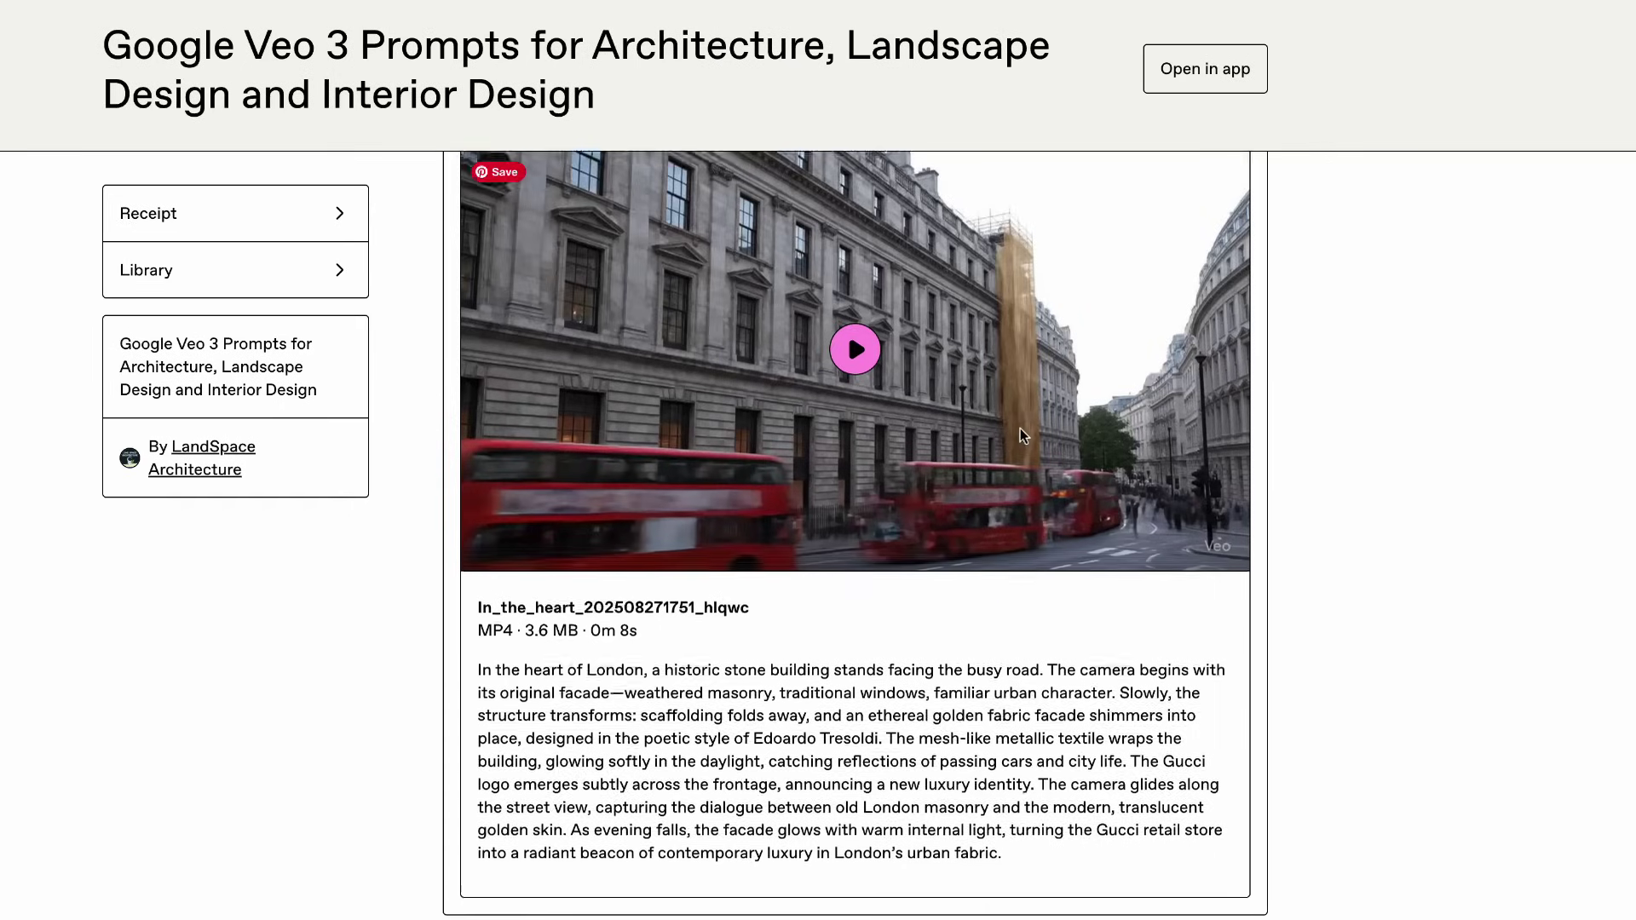
Step: In the Google Veo 3 prompts collection, highlight the London Gucci facade prompt and play its example video
scroll(1020, 427, down, 2)
click(829, 566)
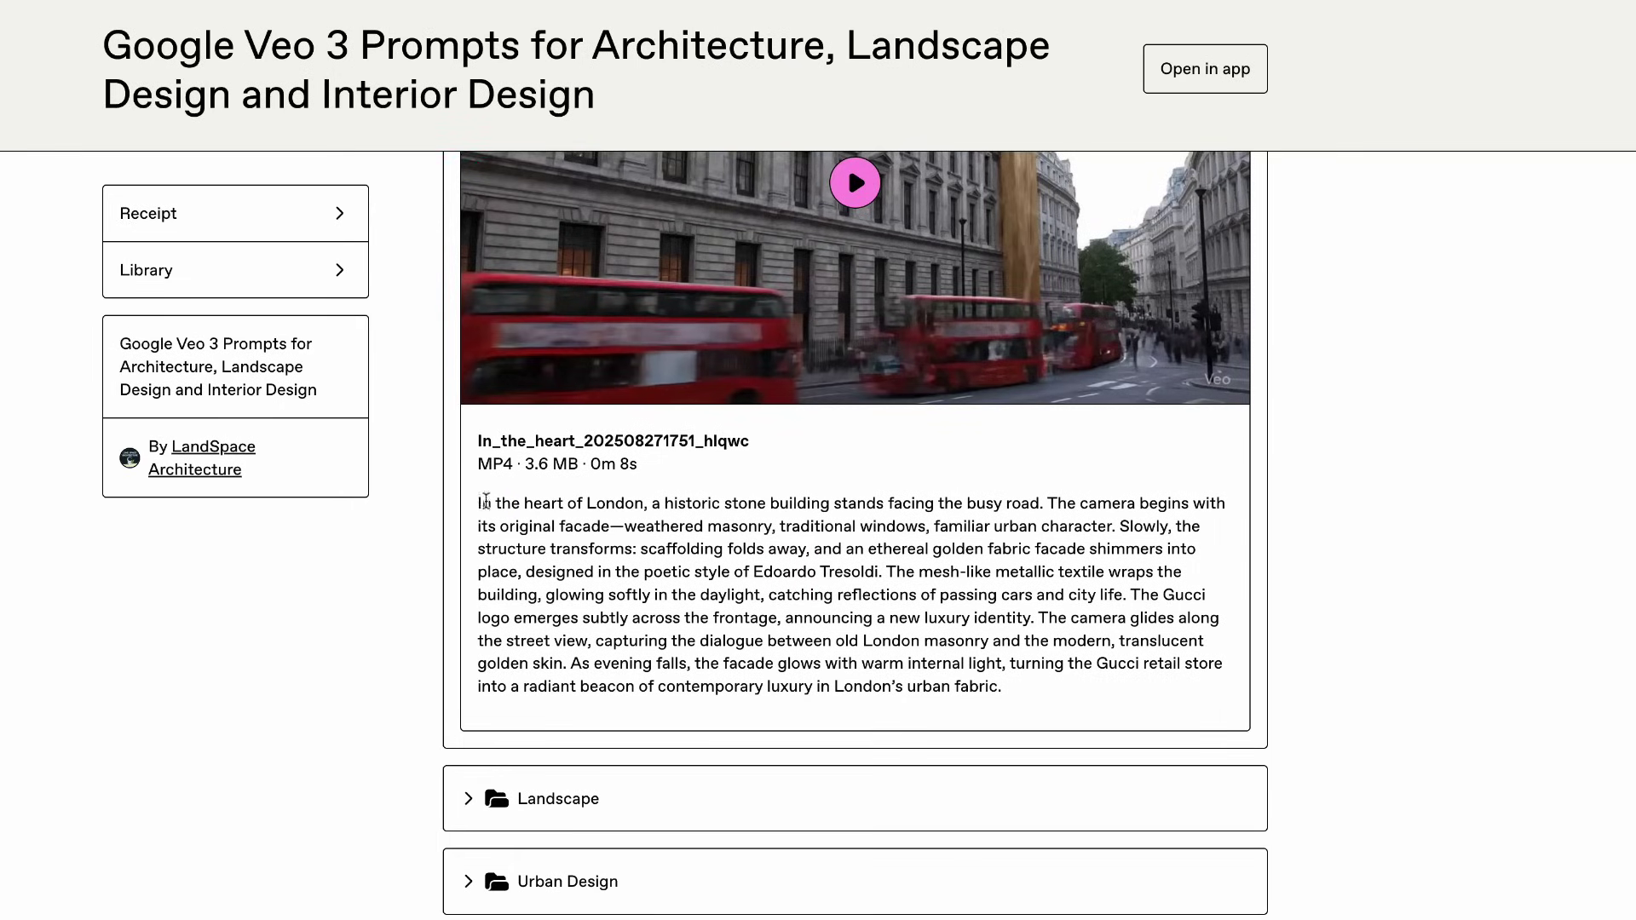
drag(478, 502, 1004, 707)
click(1058, 651)
scroll(967, 585, up, 2)
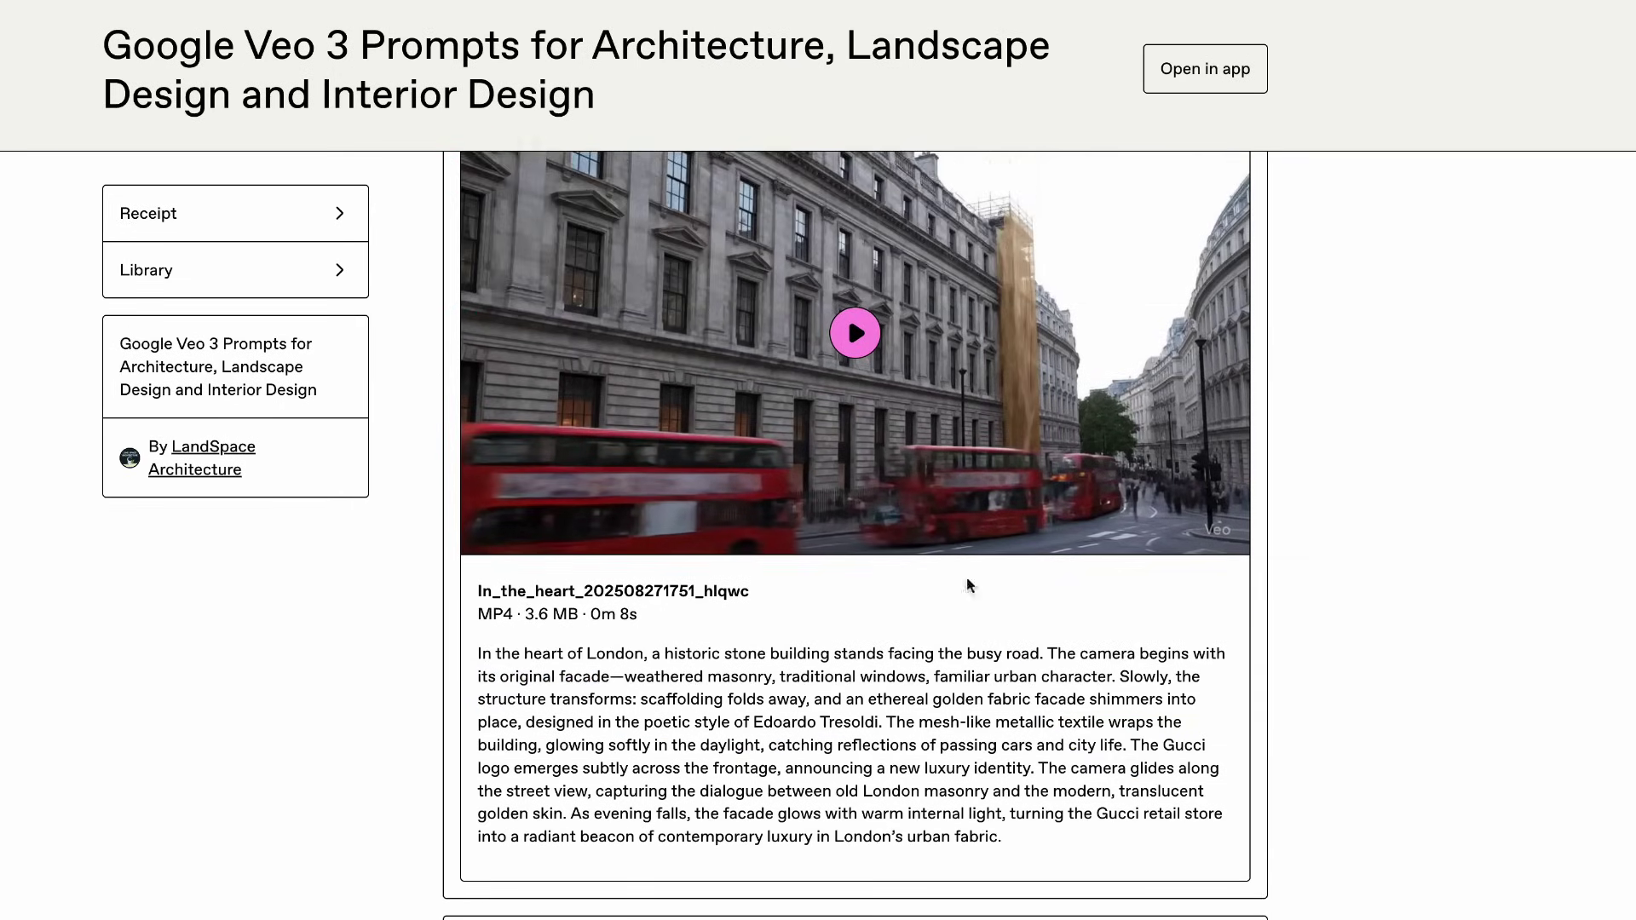
click(849, 322)
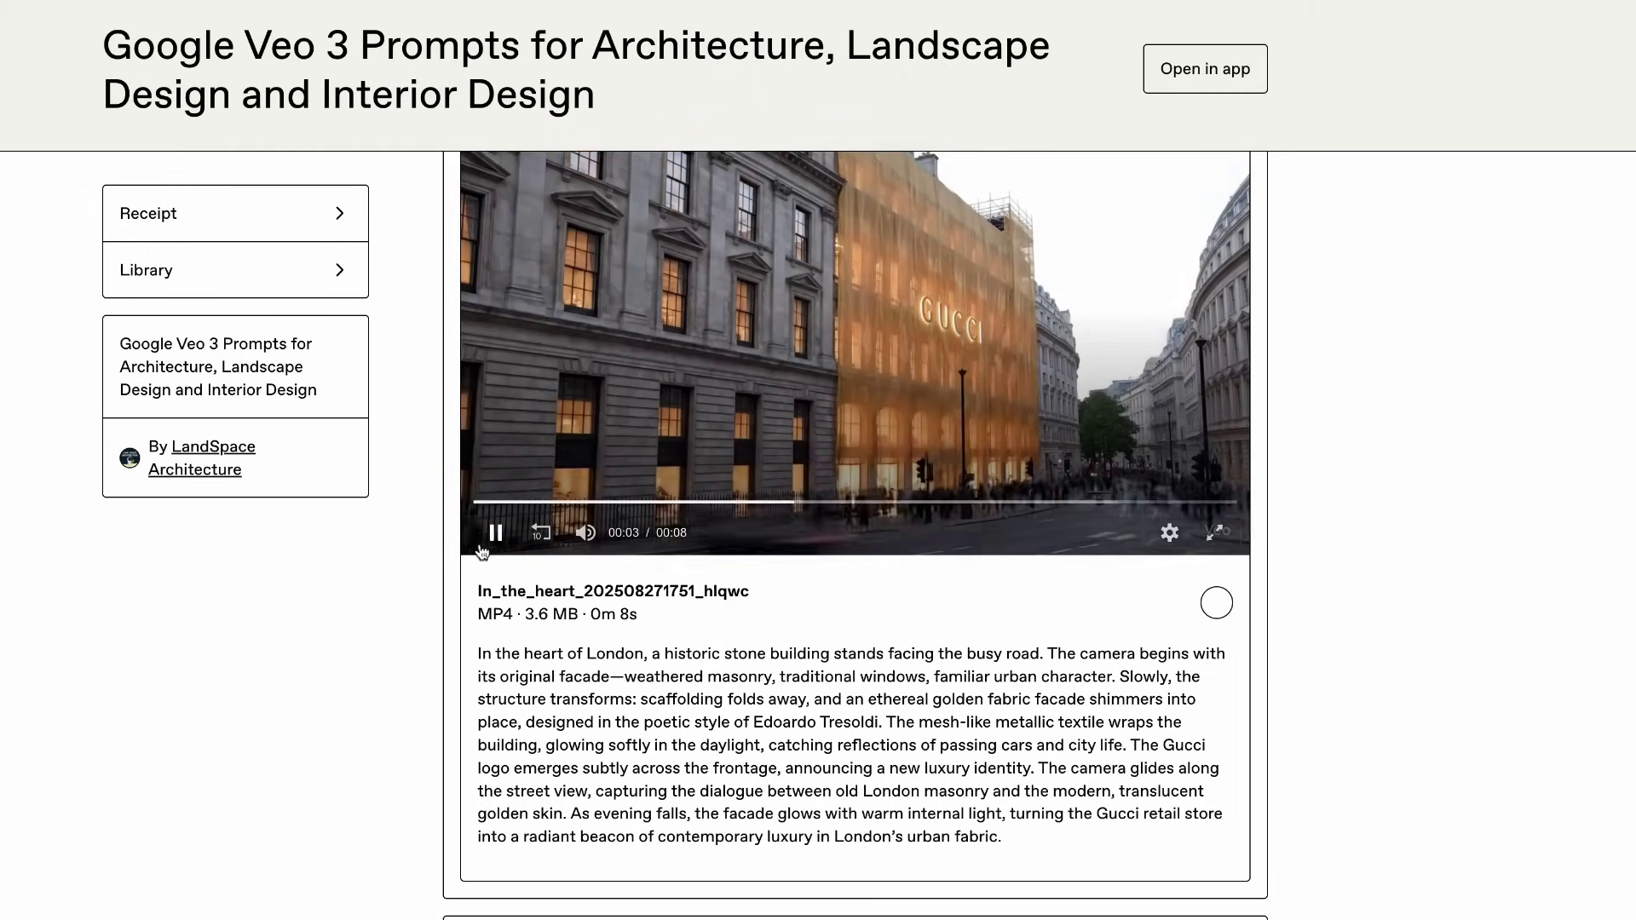
Step: Collapse the Retail folder, expand the Structure folder, and play the wooden parking pavilion example video
scroll(482, 552, up, 3)
click(473, 300)
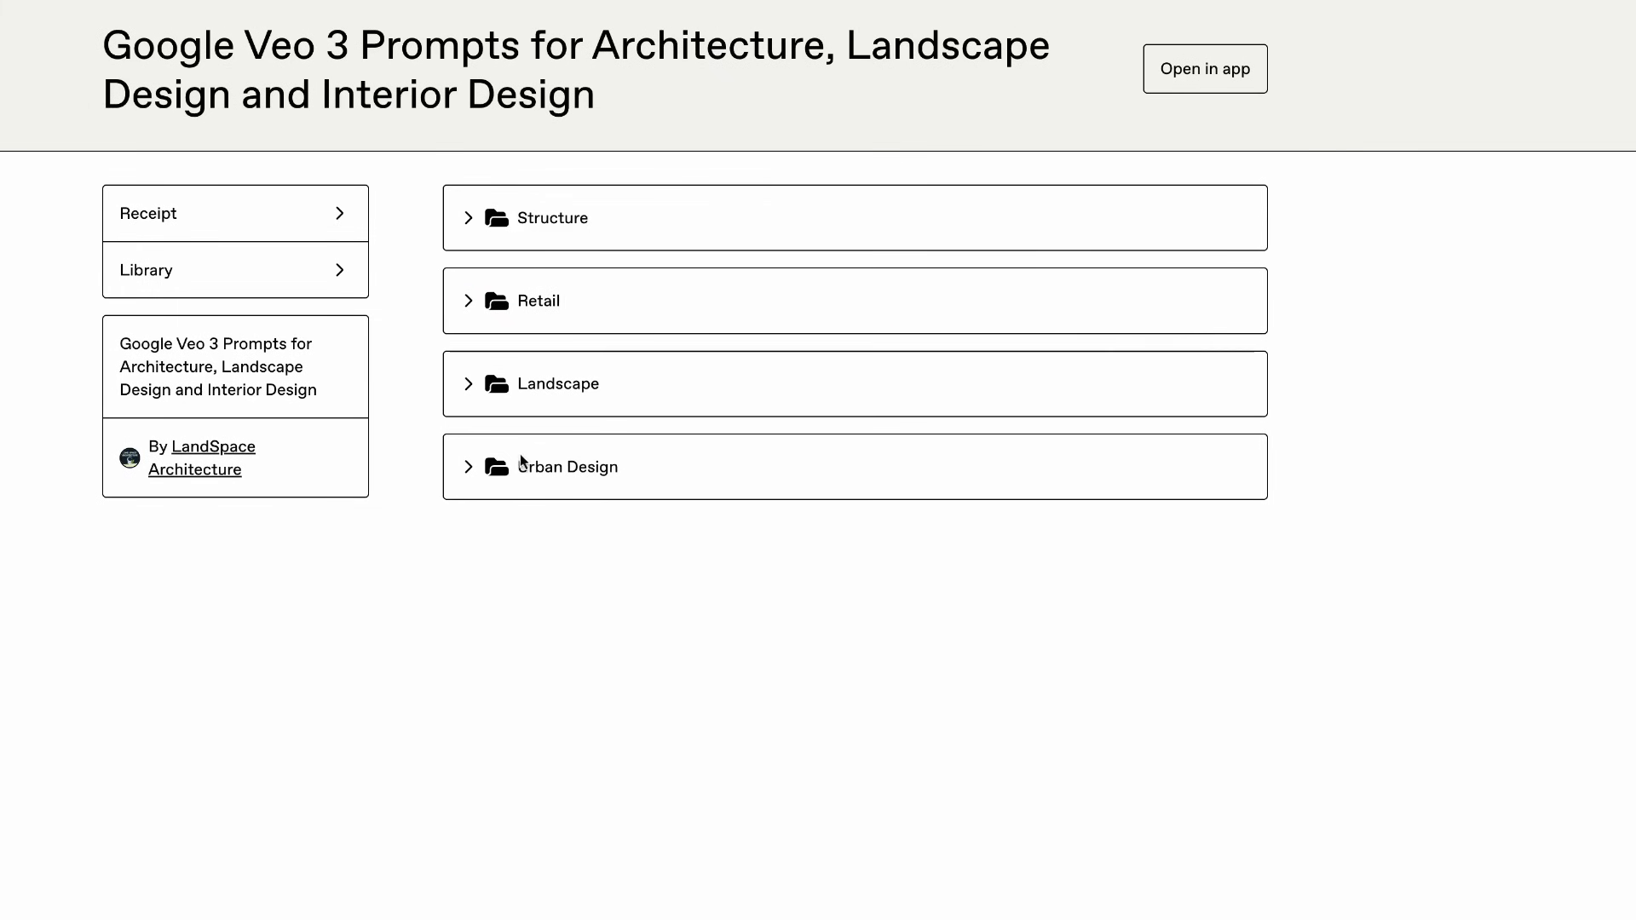
click(473, 220)
scroll(847, 370, down, 2)
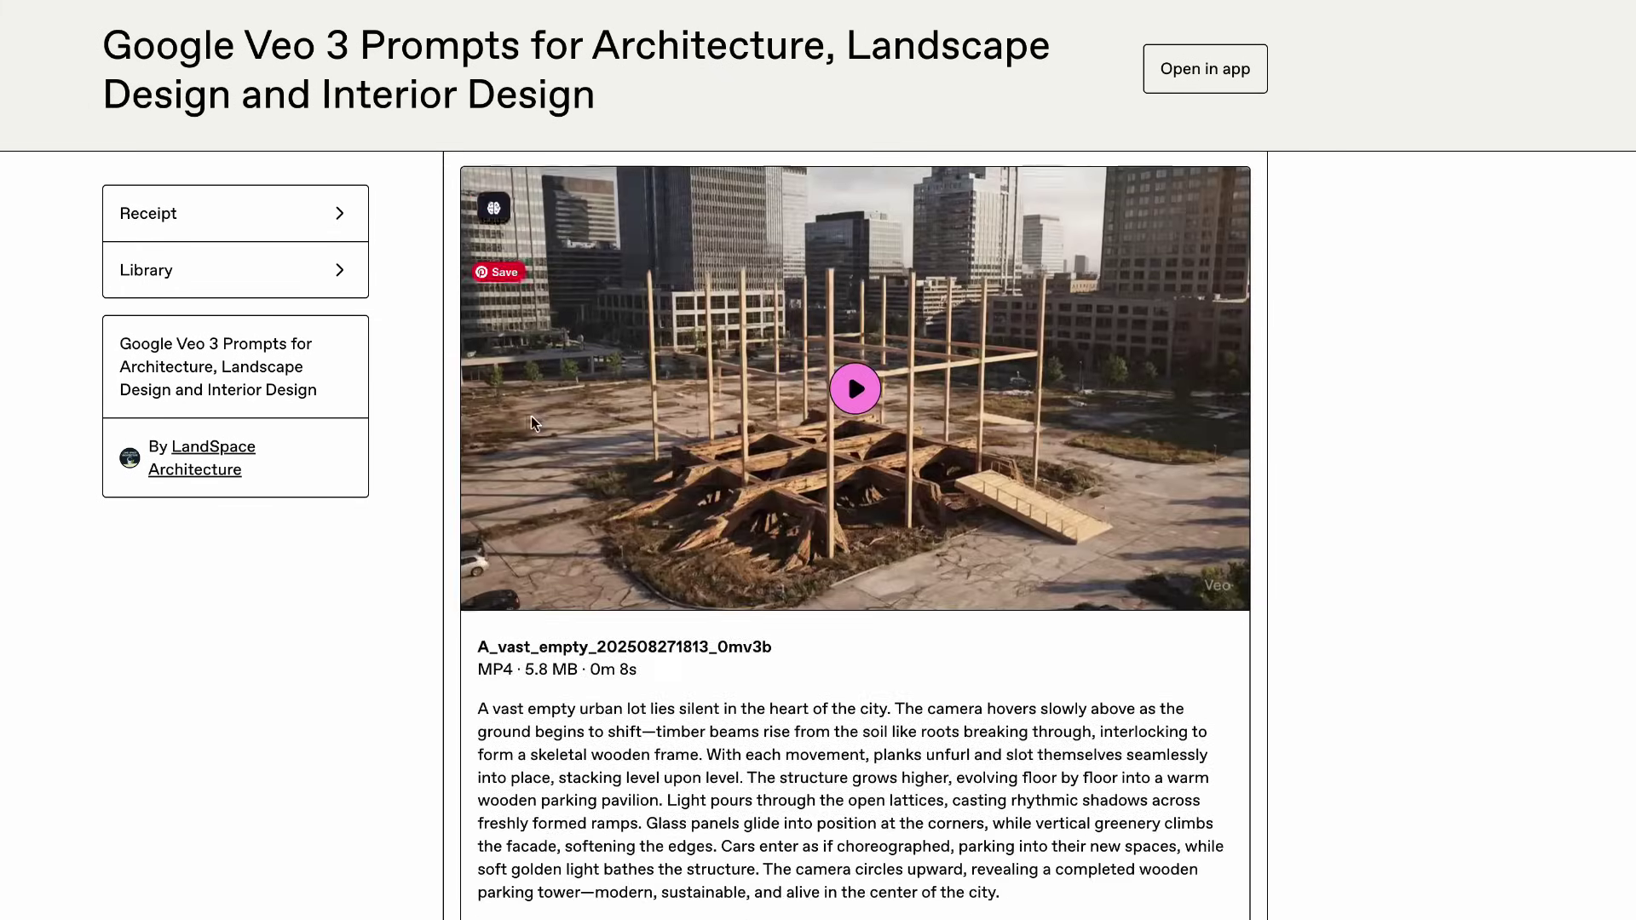
click(856, 347)
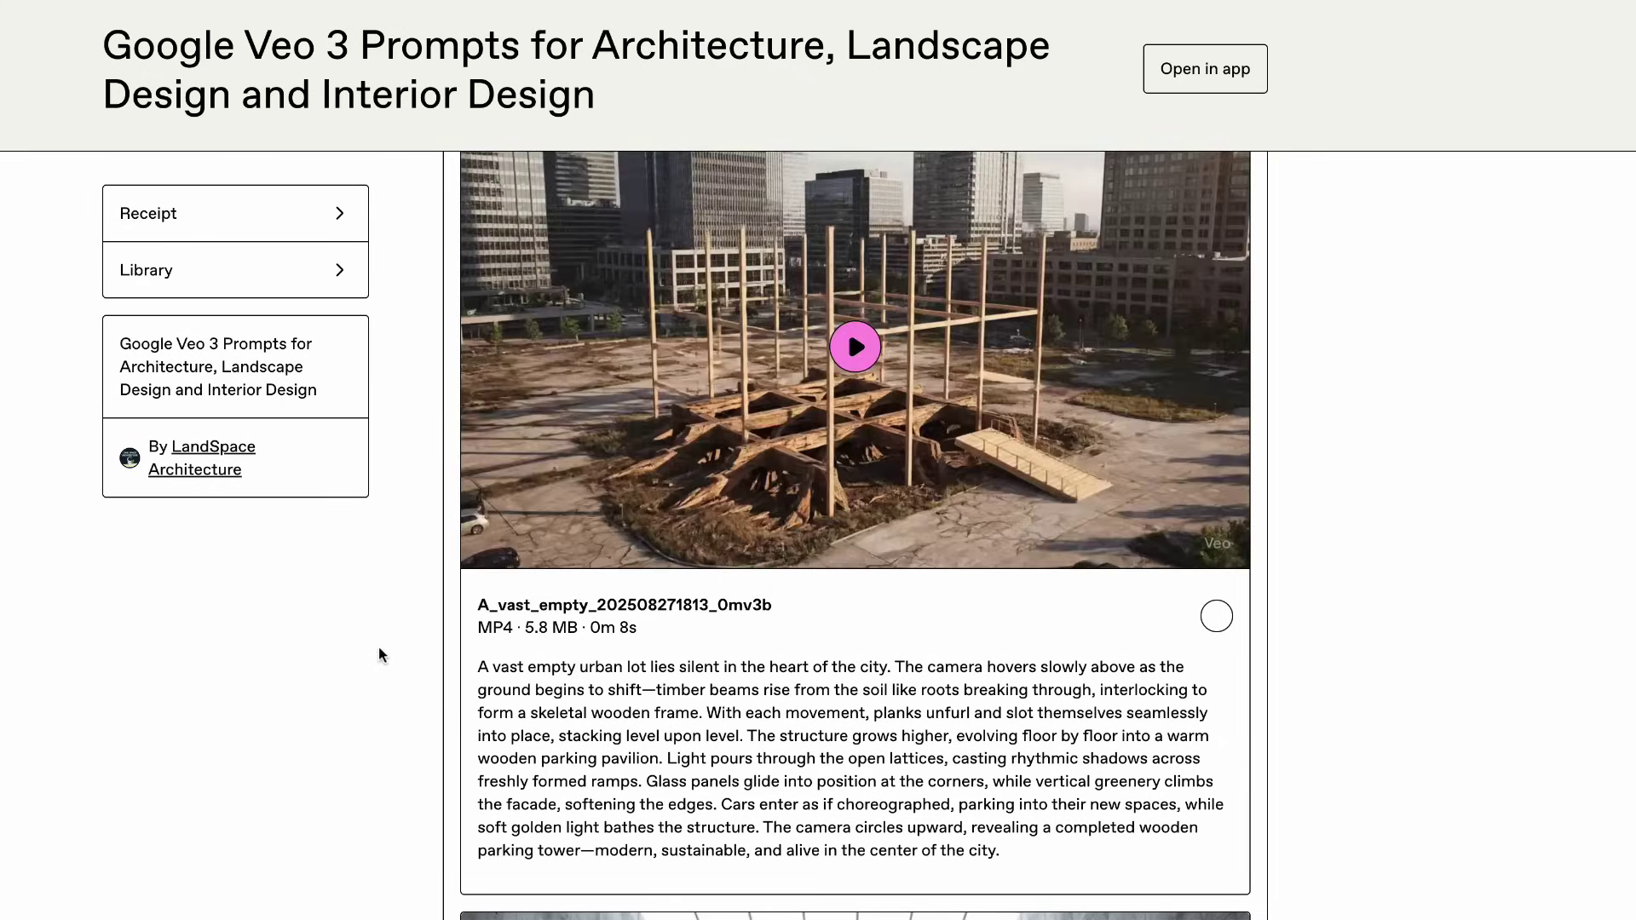
Step: Review the brutalist library spiral staircase example and highlight its full prompt text
scroll(379, 647, down, 7)
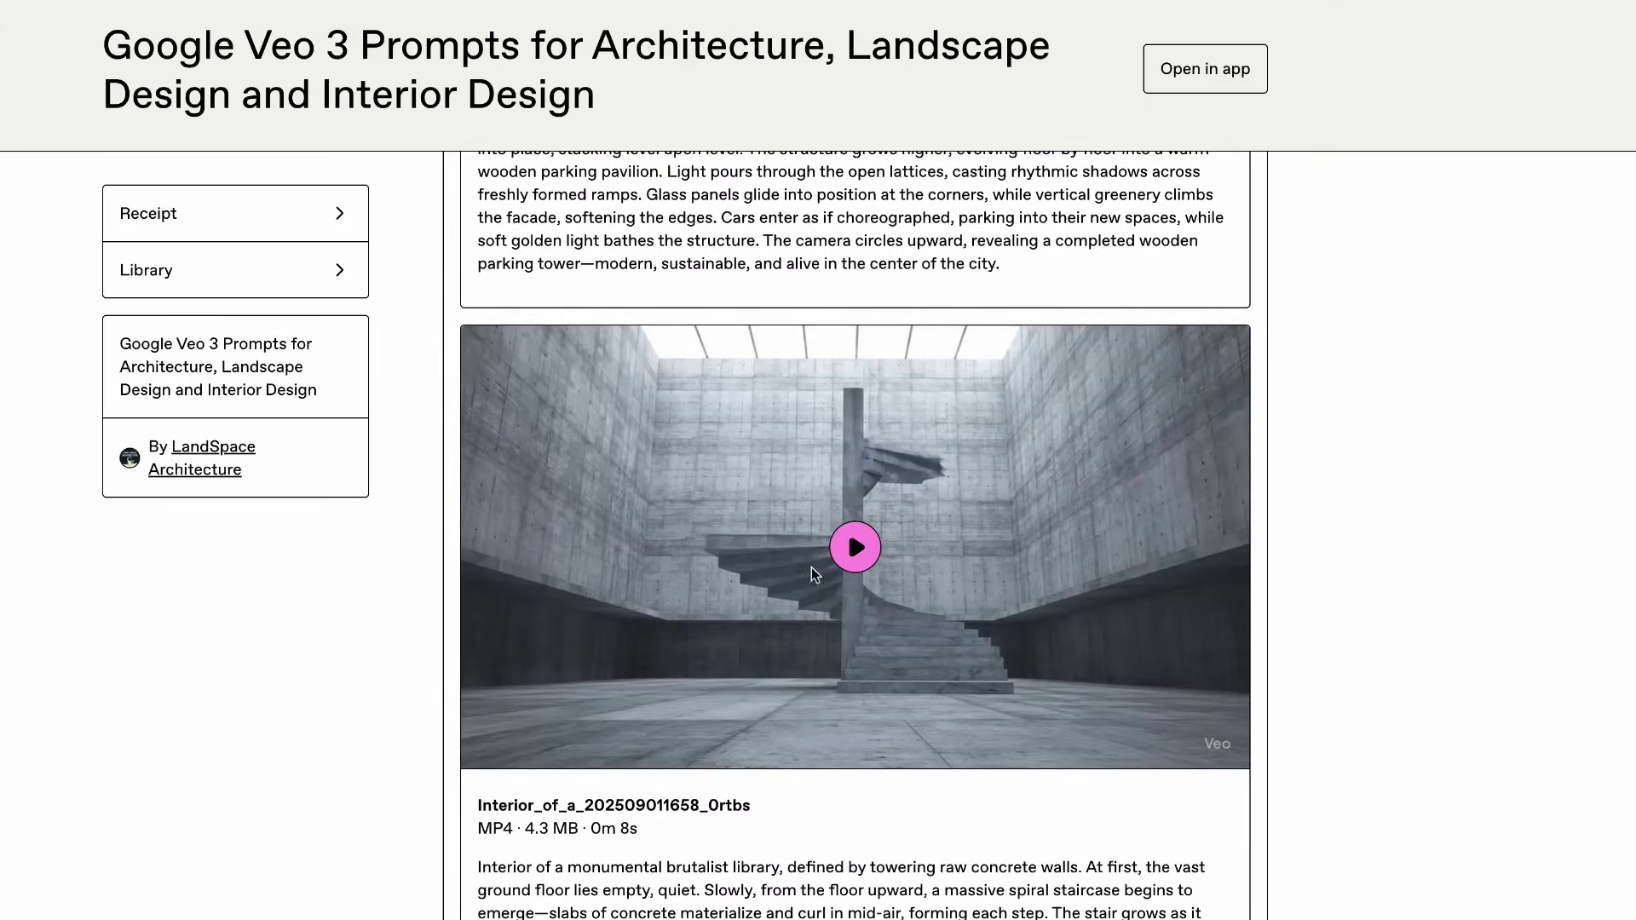
scroll(384, 714, down, 2)
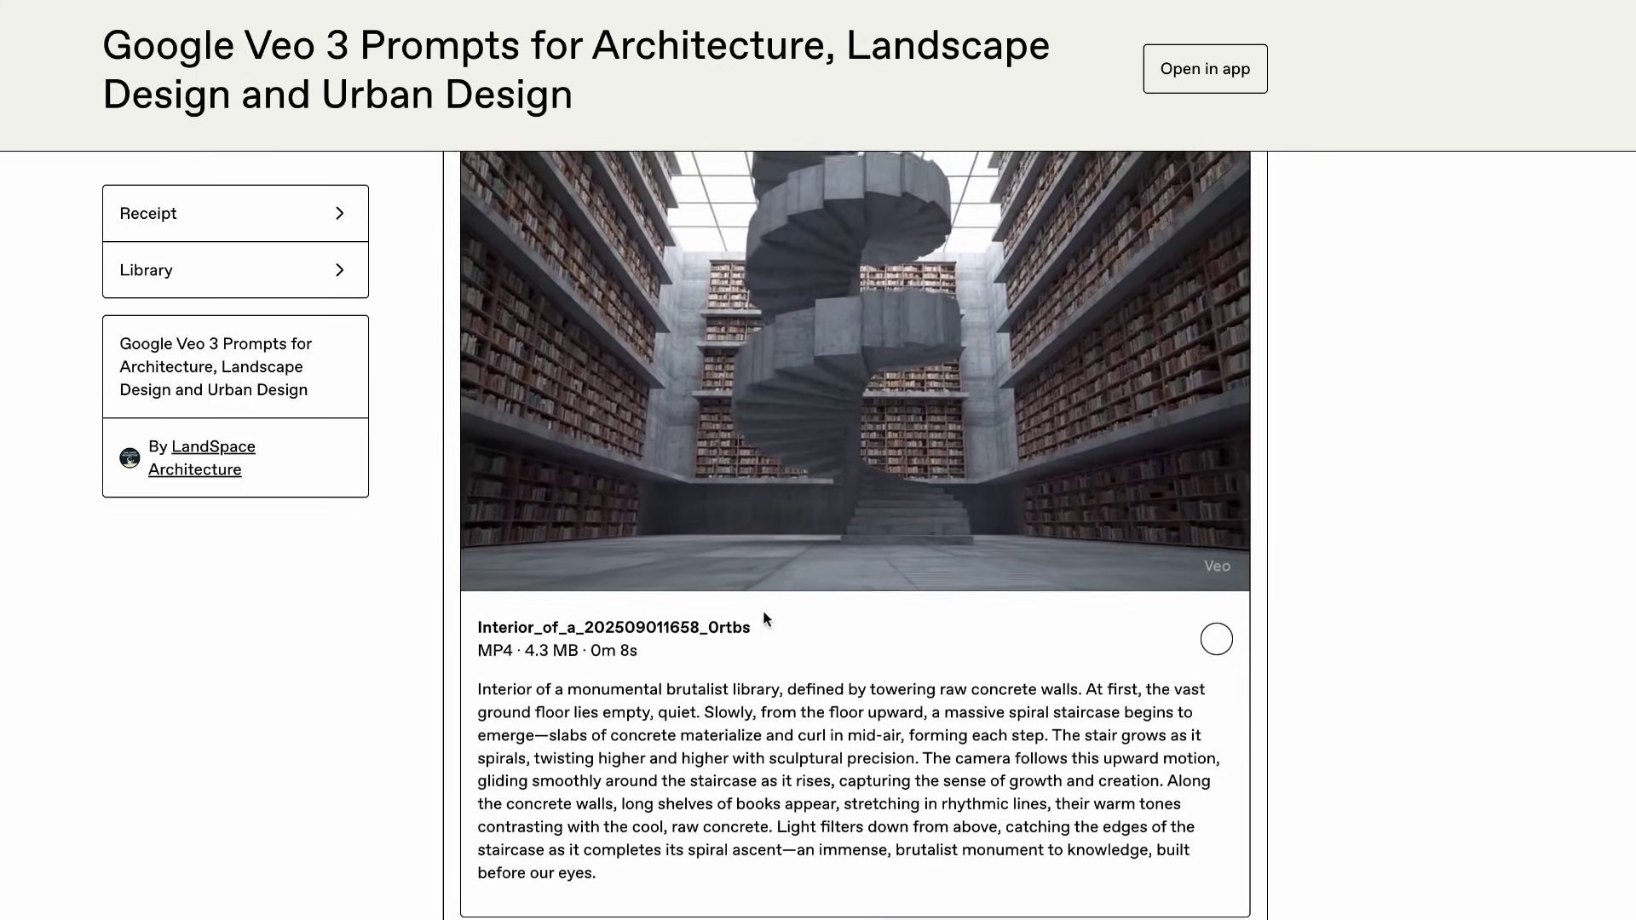
scroll(764, 610, down, 1)
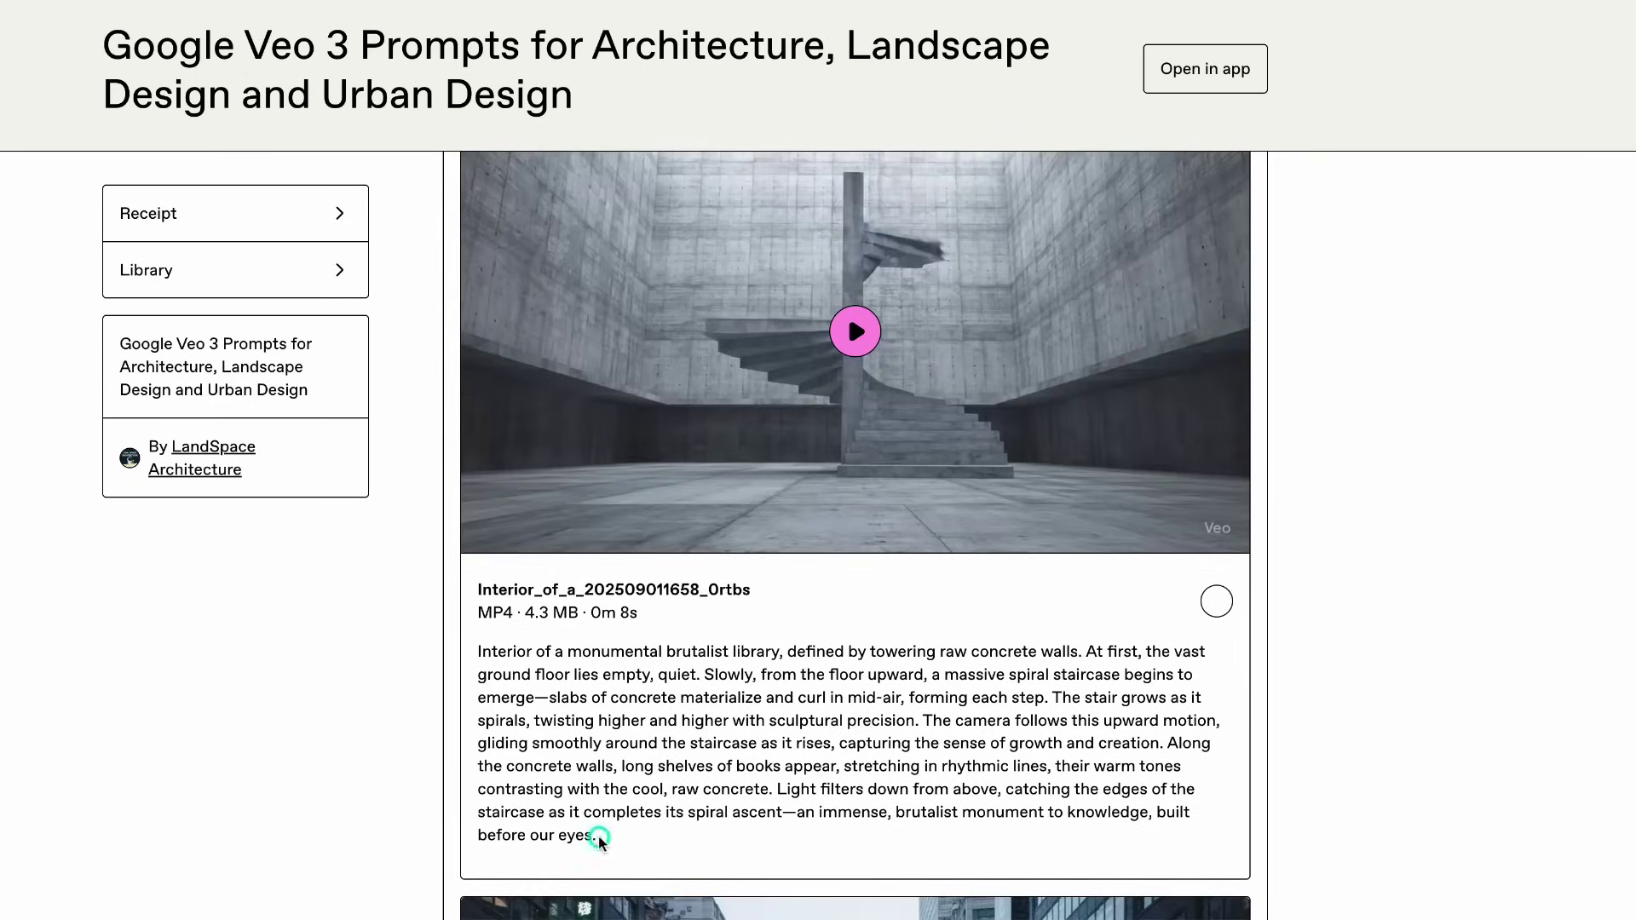
drag(598, 836, 473, 644)
Step: Play the Shanghai folding glass café example video and show its prompt text
scroll(473, 644, down, 4)
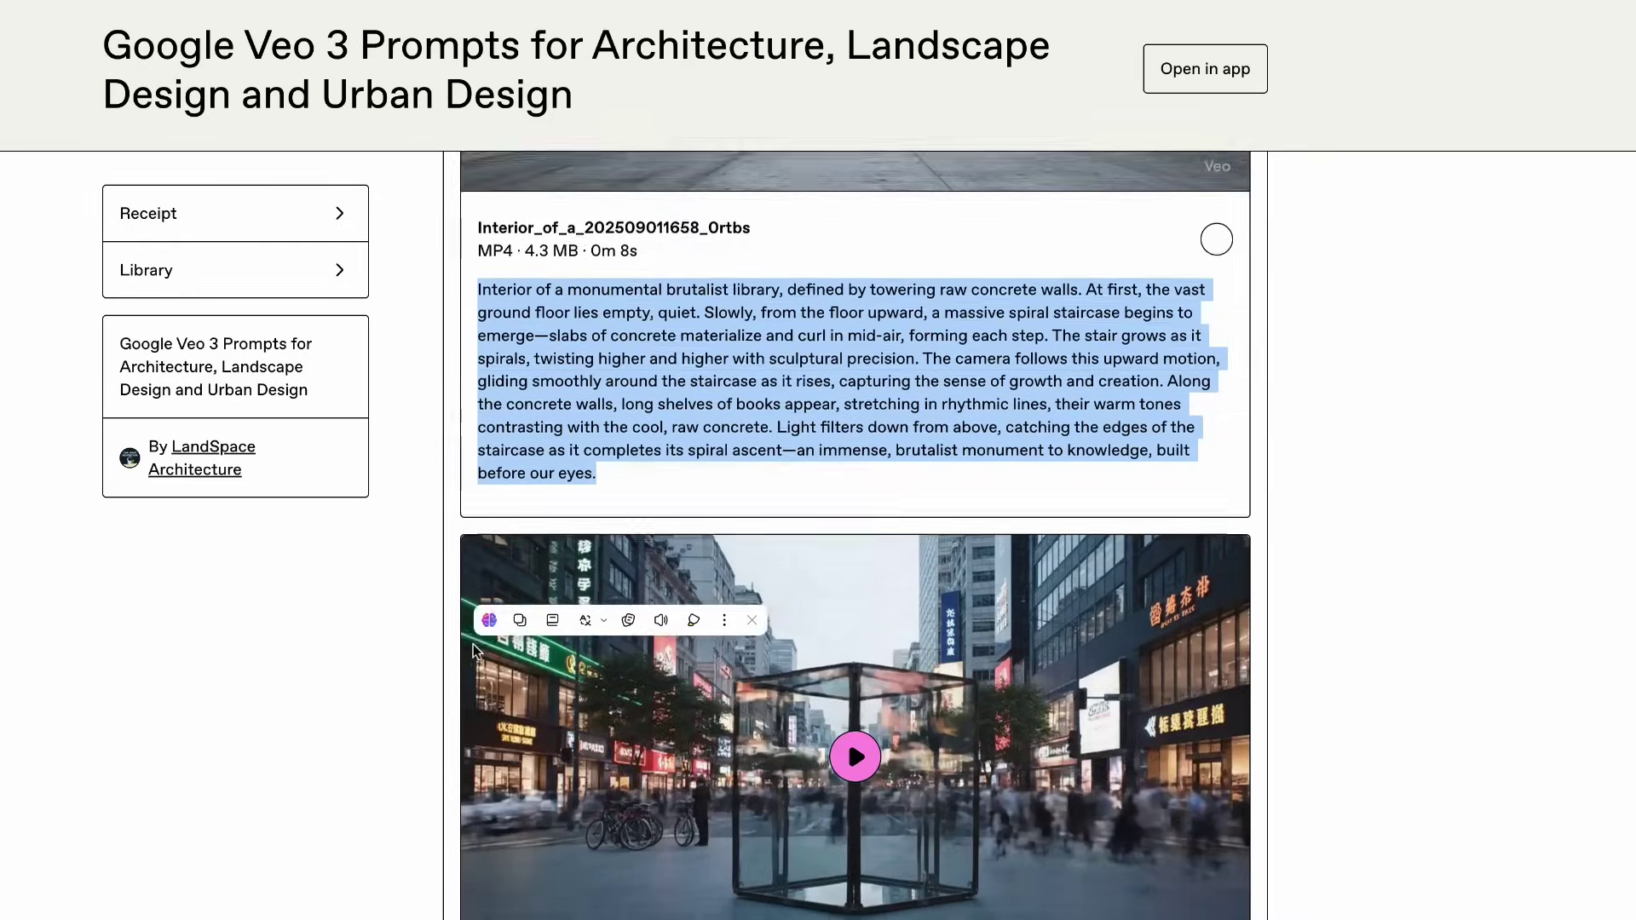
scroll(473, 644, down, 3)
click(855, 527)
click(860, 530)
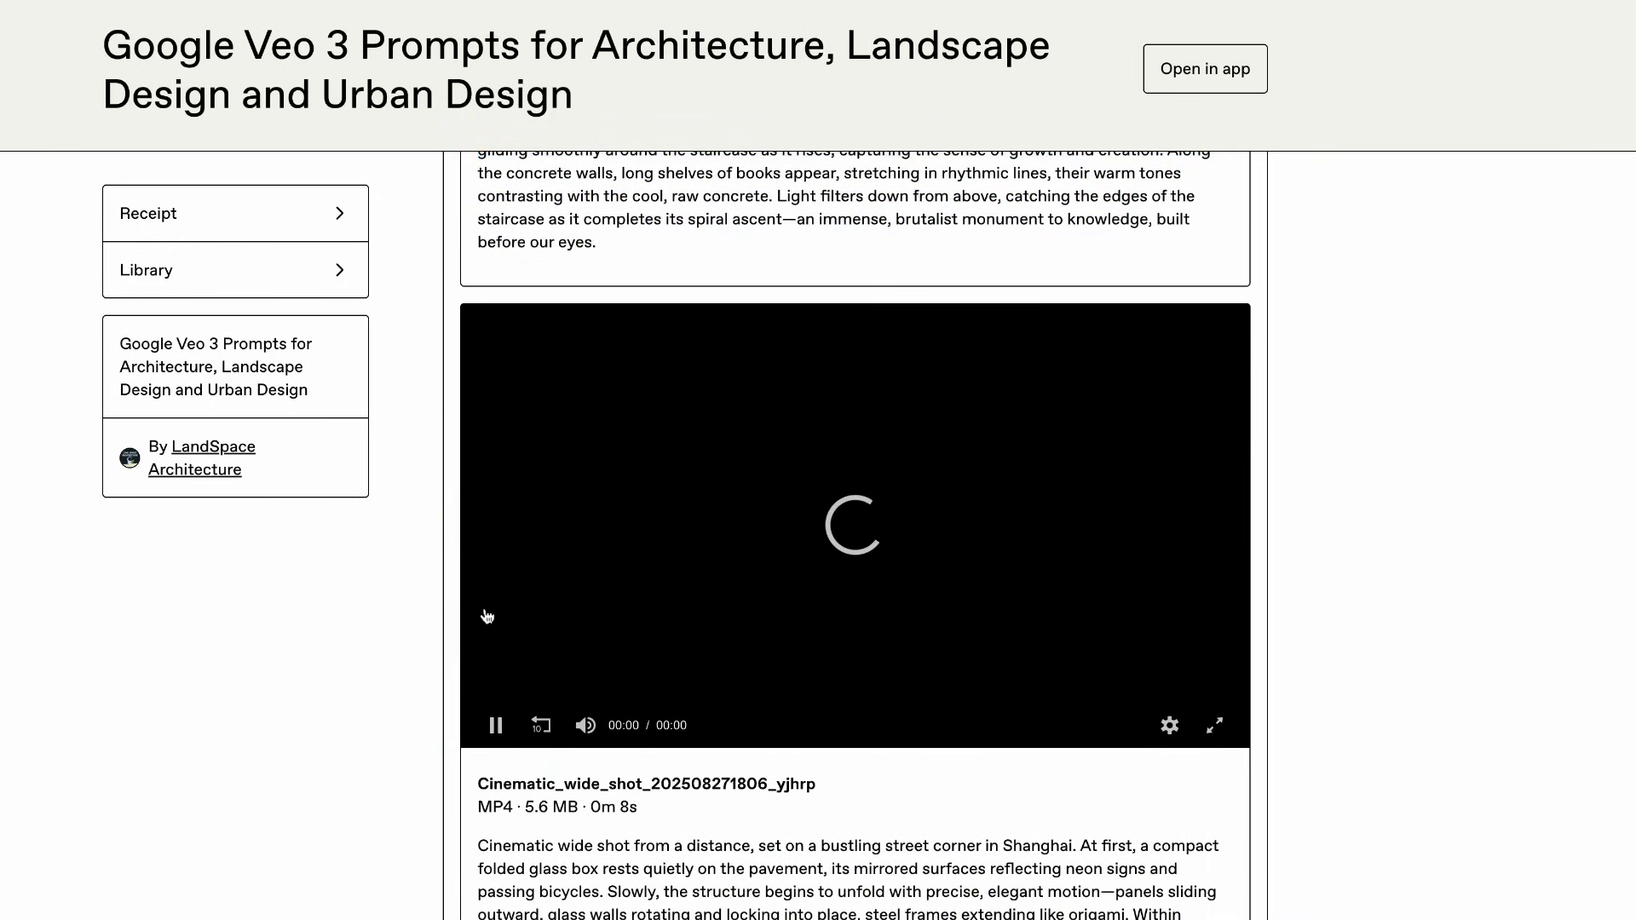
scroll(485, 613, down, 2)
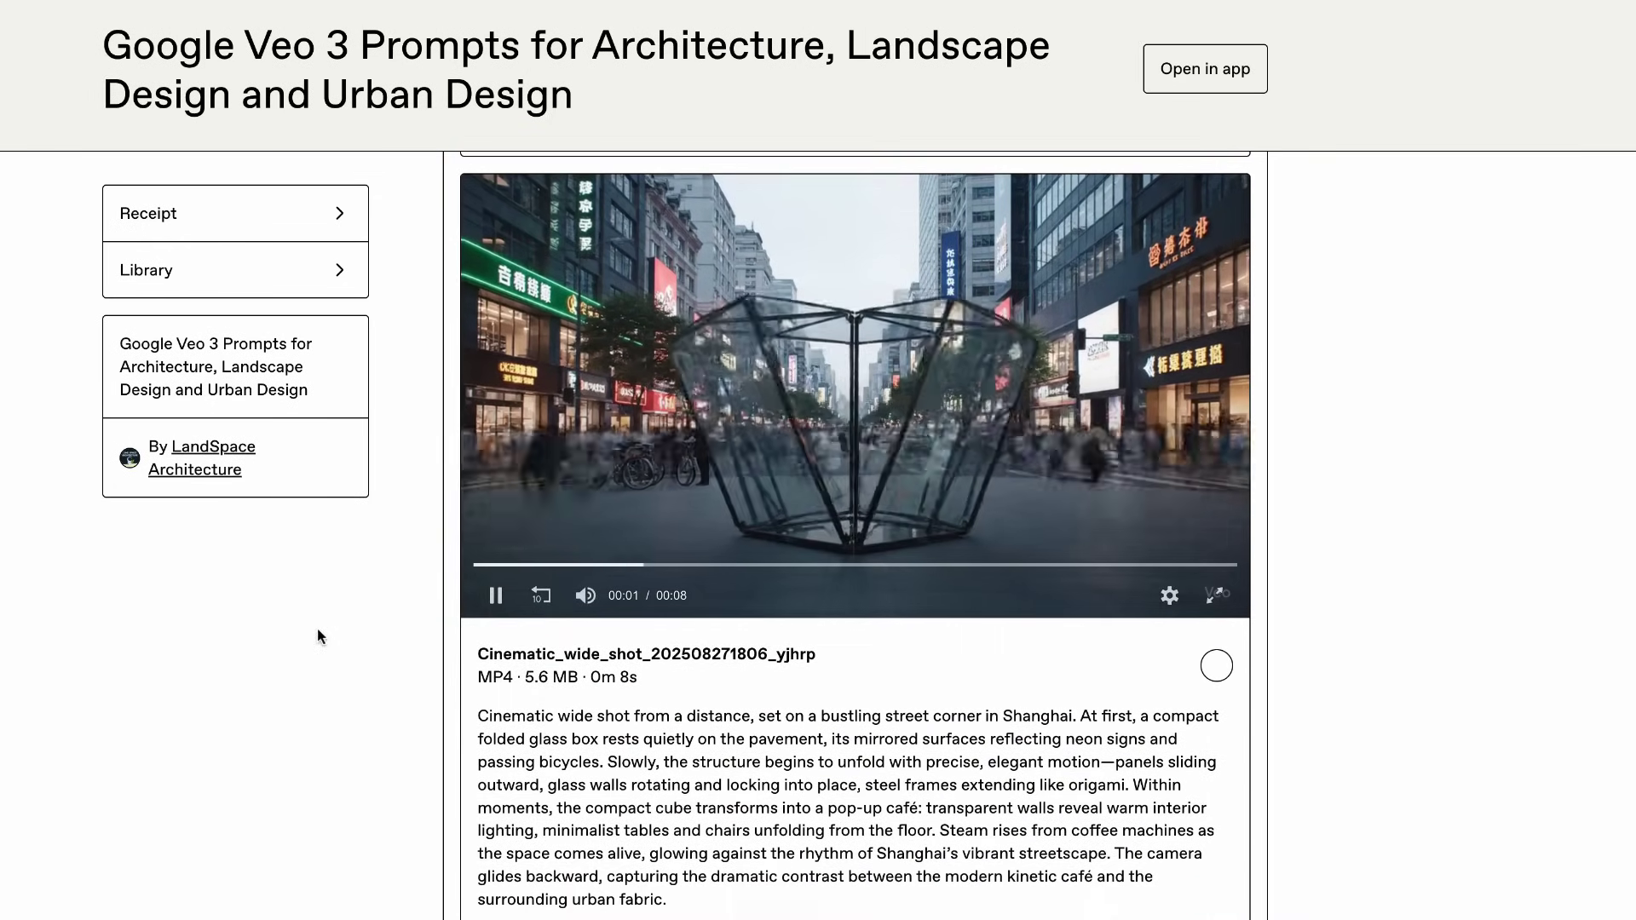